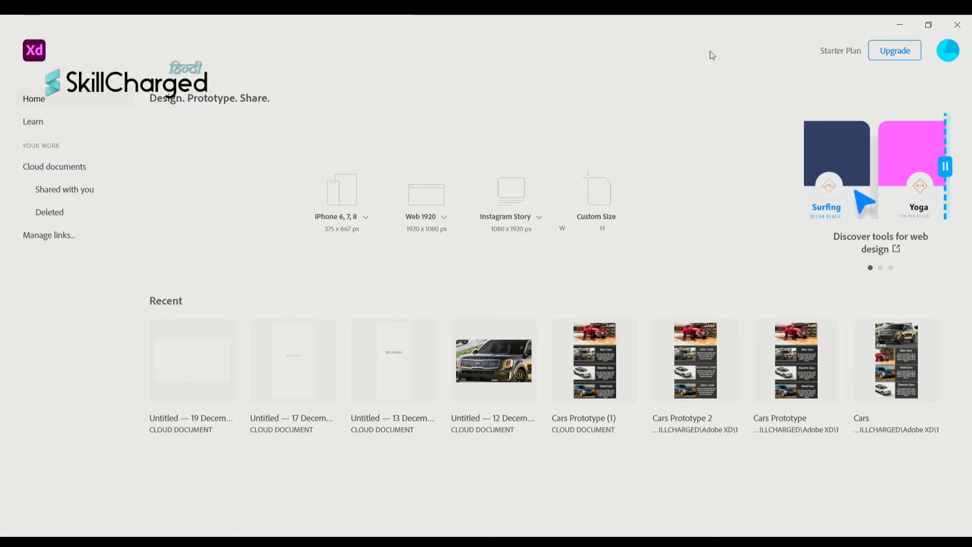
Open the recent cloud document dated 19 December, which contains the Web 1920 artboard
click(197, 355)
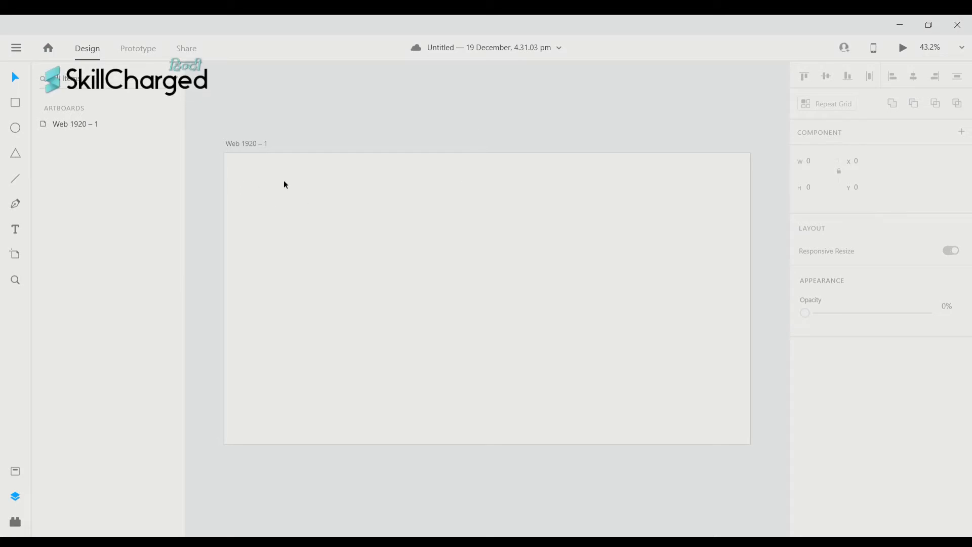
scroll(263, 132, down, 3)
scroll(261, 132, right, 4)
scroll(268, 166, up, 2)
scroll(267, 168, left, 5)
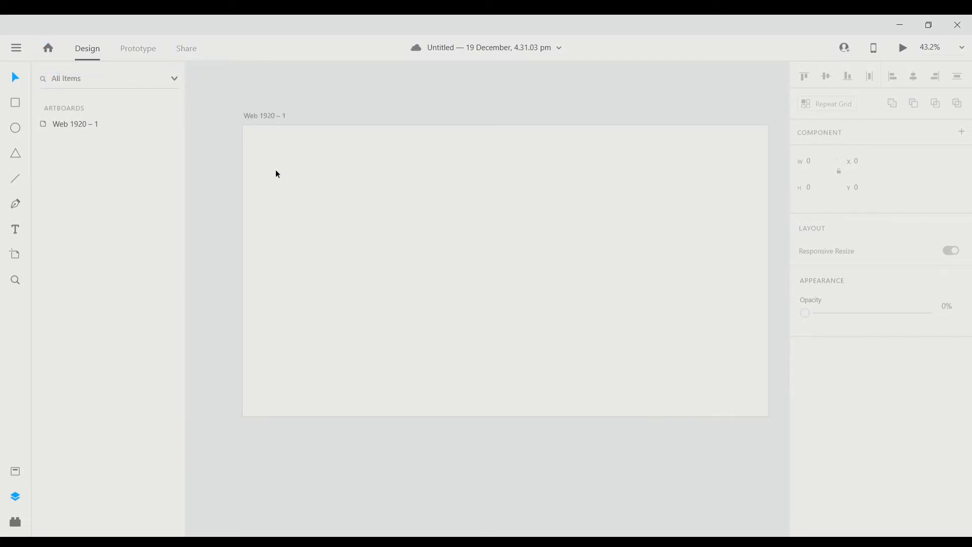
scroll(387, 213, right, 3)
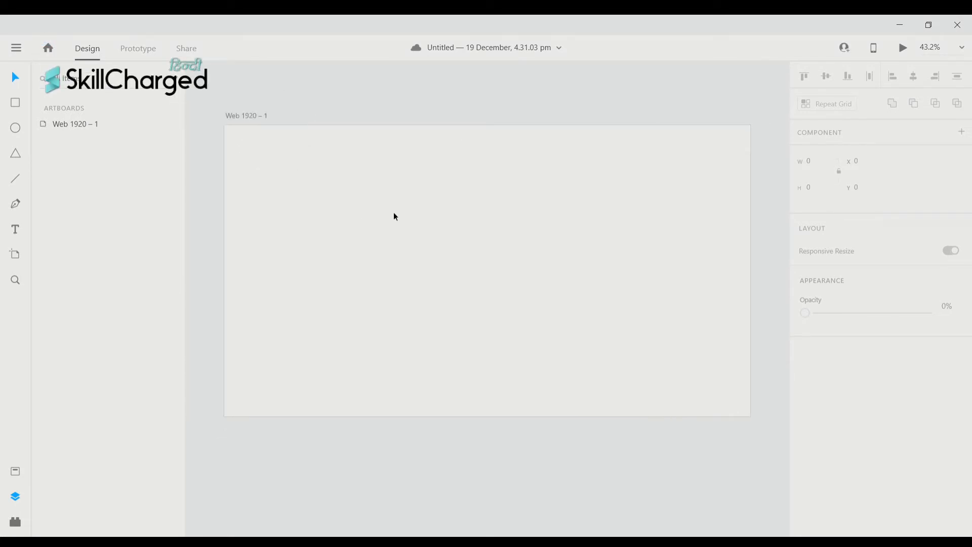
scroll(393, 214, left, 3)
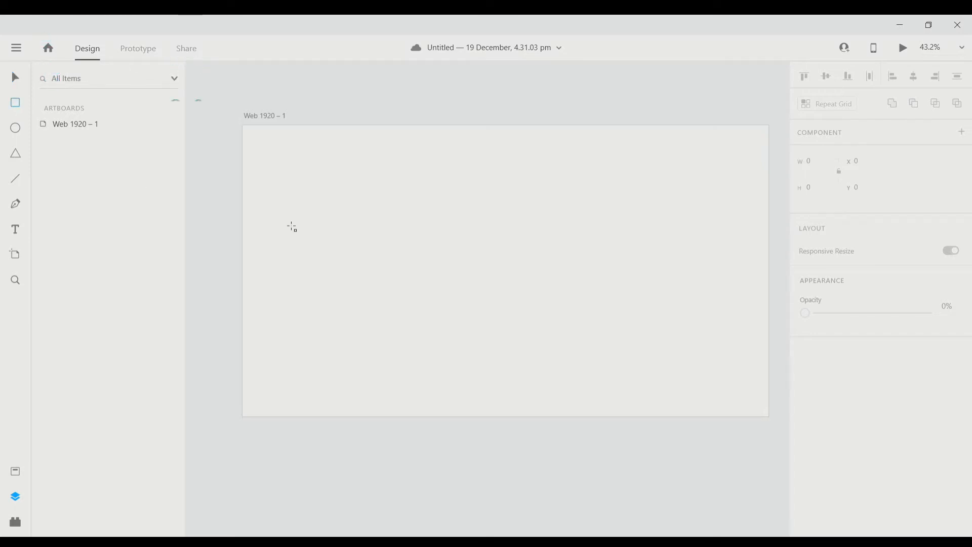
Draw a rectangle about 1116 by 521 on the Web 1920 artboard and delete it
mouse_move(319, 168)
mouse_down()
mouse_move(490, 271)
mouse_move(629, 314)
mouse_up()
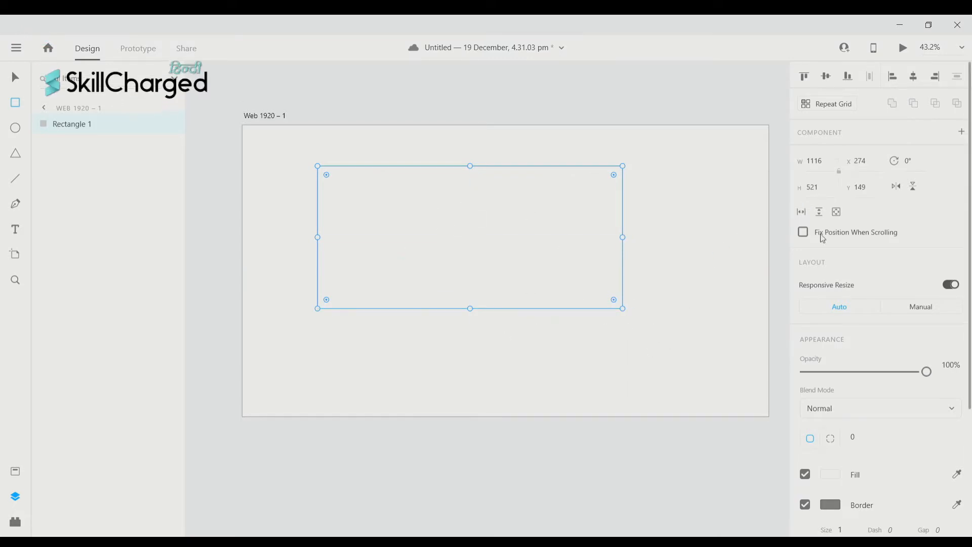
scroll(830, 427, down, 5)
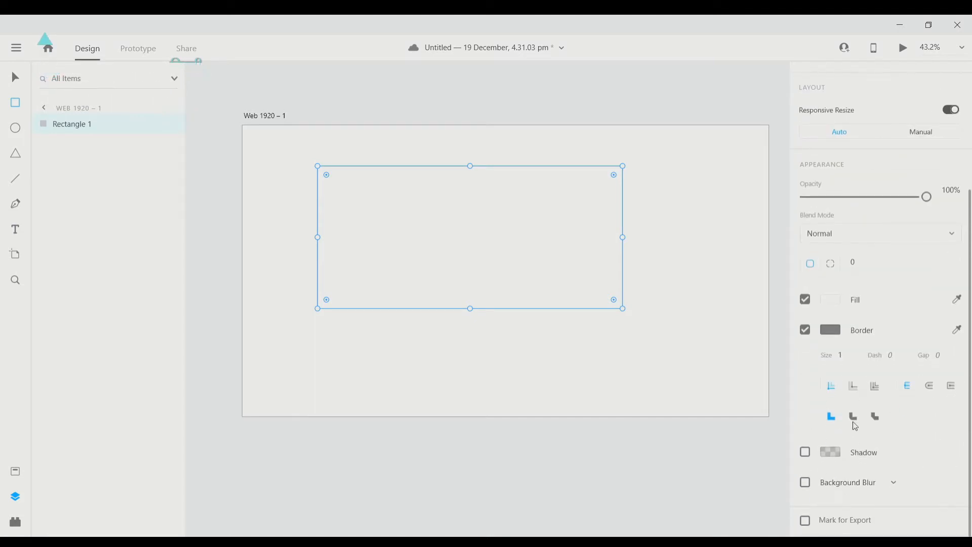
scroll(855, 426, up, 5)
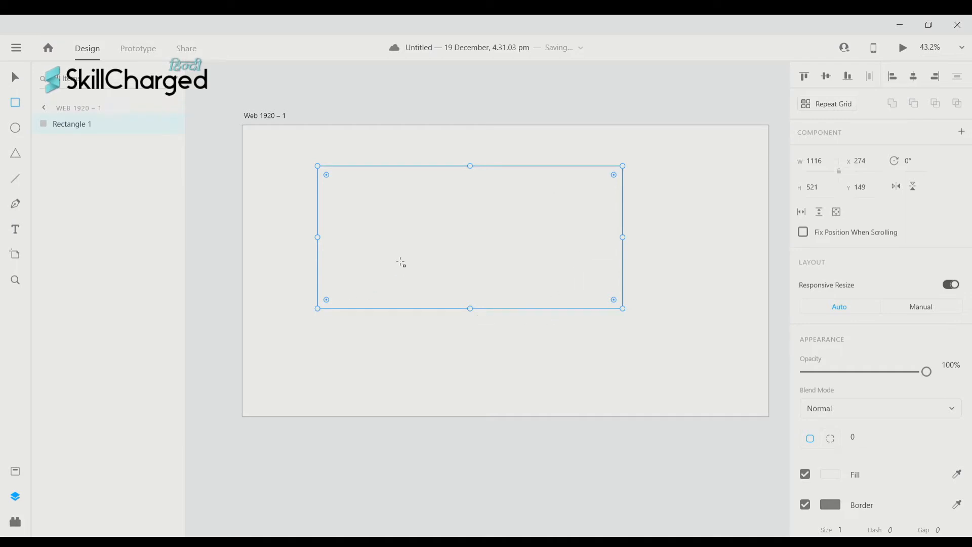
key(Delete)
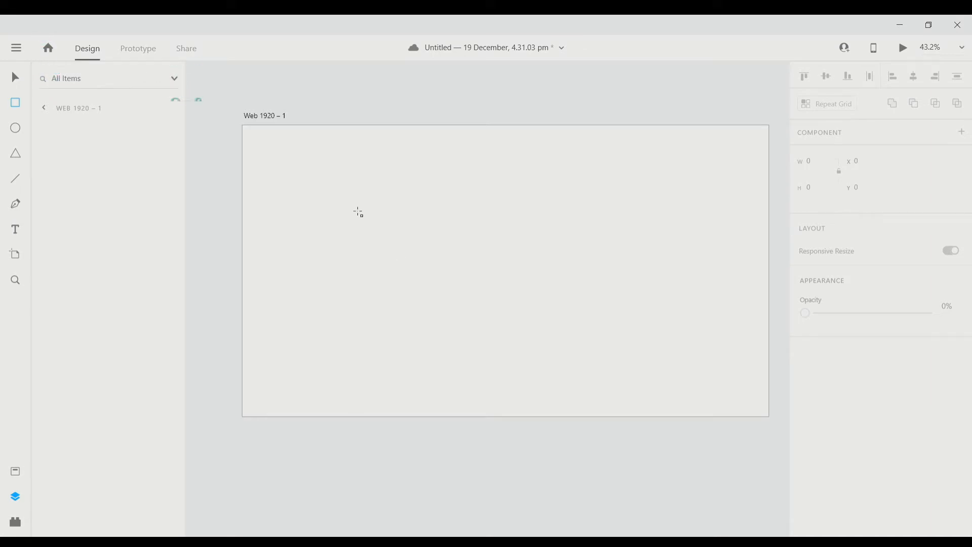
key(ctrl+z)
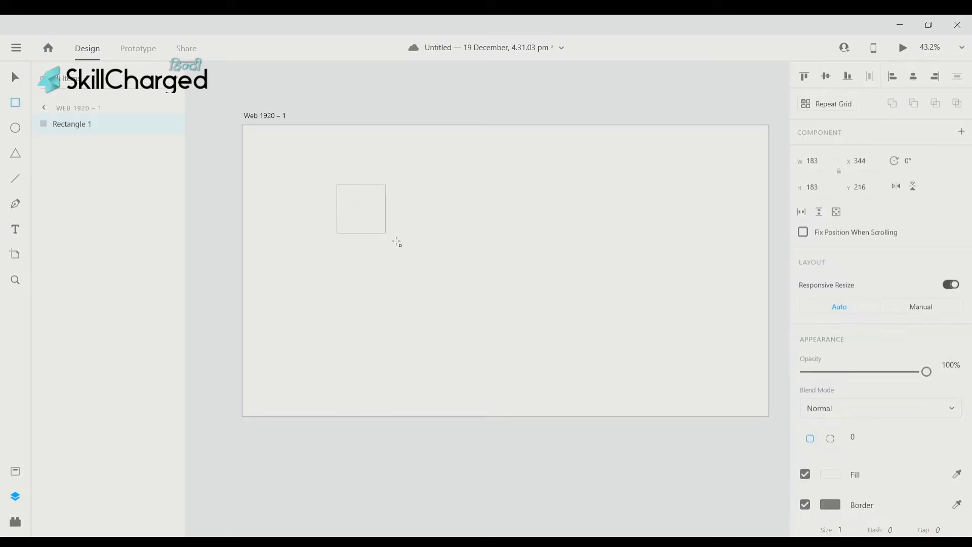
Draw a square about 507 by 507 in the artboard's left half and fill it with a solid red
drag(396, 242, 517, 326)
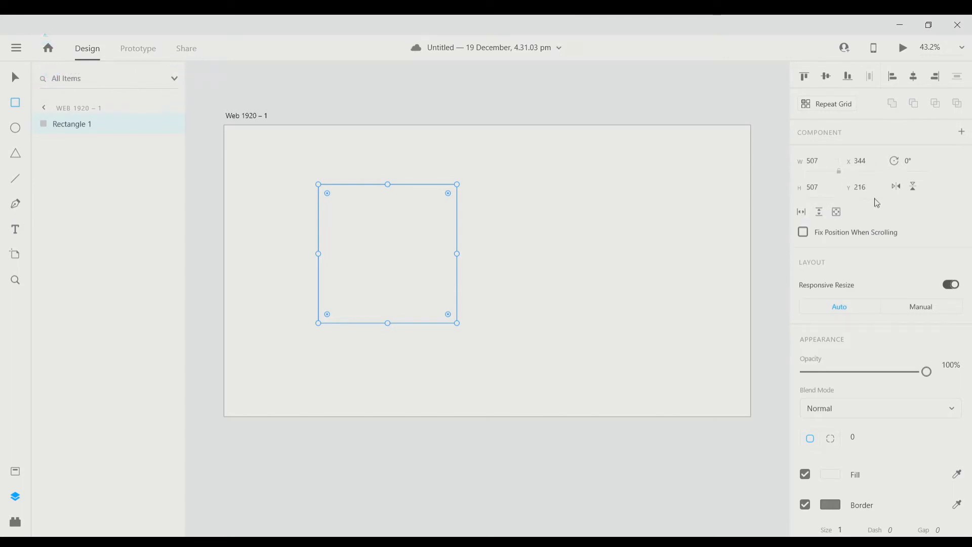
scroll(878, 404, down, 4)
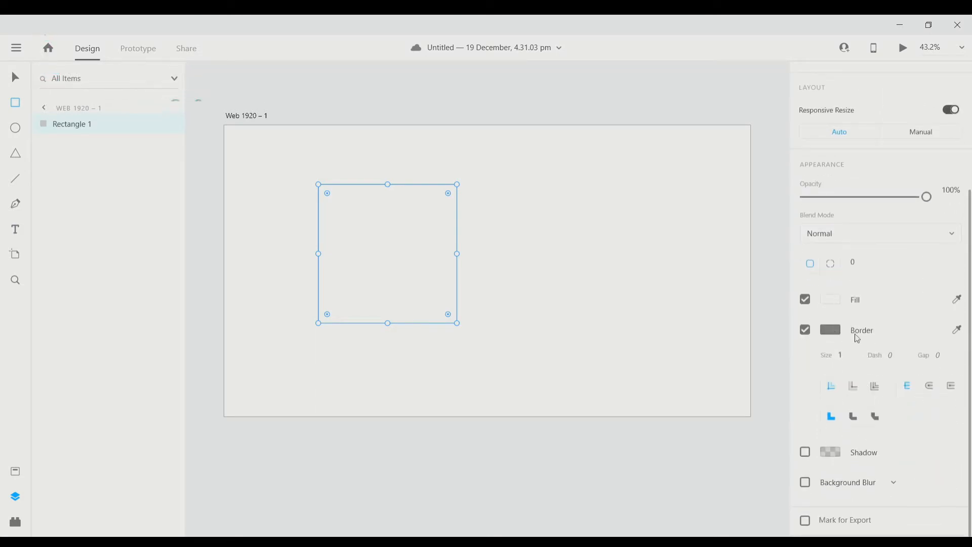
click(839, 303)
click(722, 234)
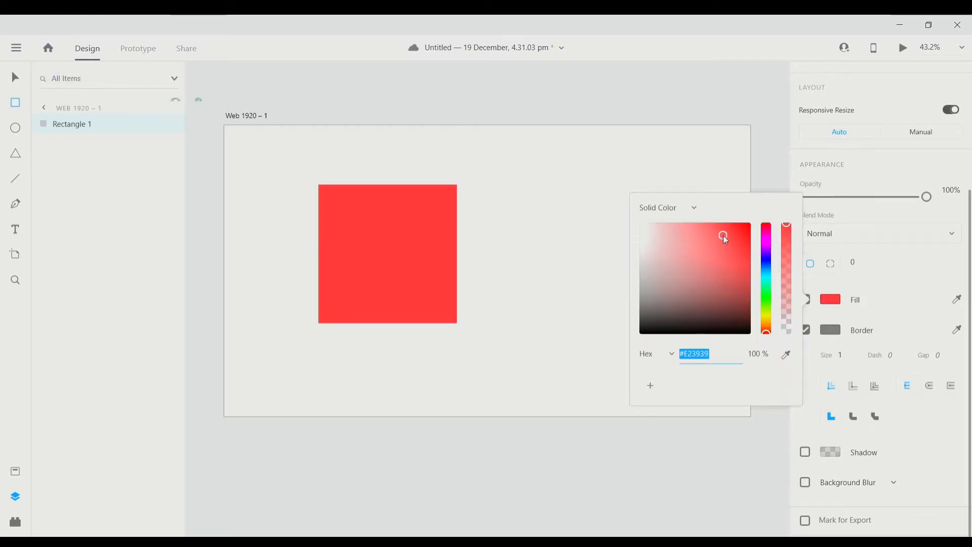
click(359, 262)
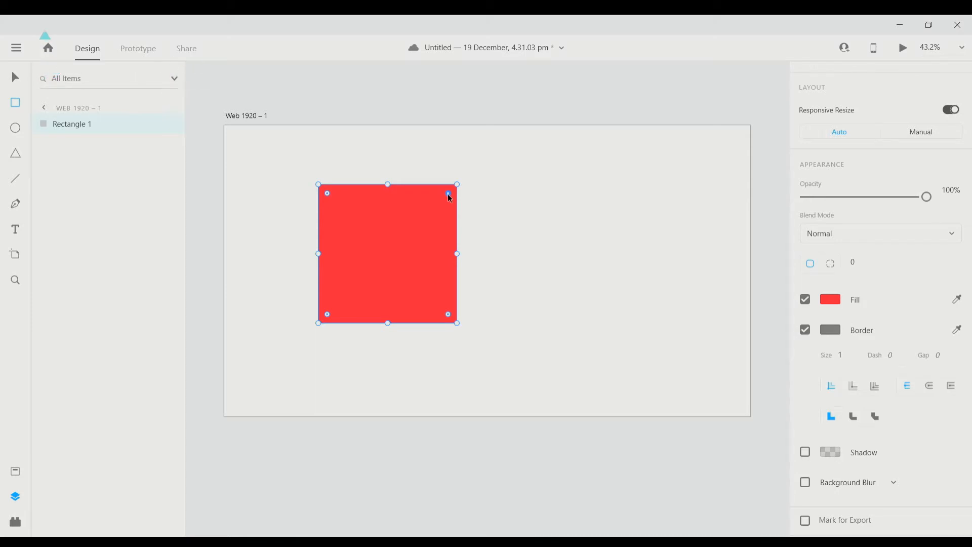
Round all corners of the red square to a radius of about 69 and its upper-left corner alone to about 295
mouse_move(448, 194)
mouse_down()
mouse_move(363, 256)
mouse_move(457, 209)
mouse_up()
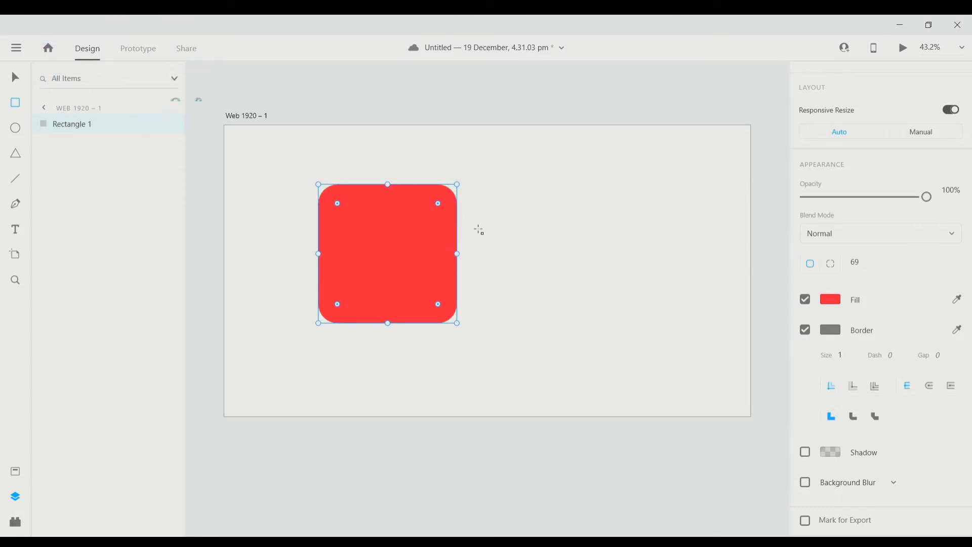
drag(349, 199, 404, 172)
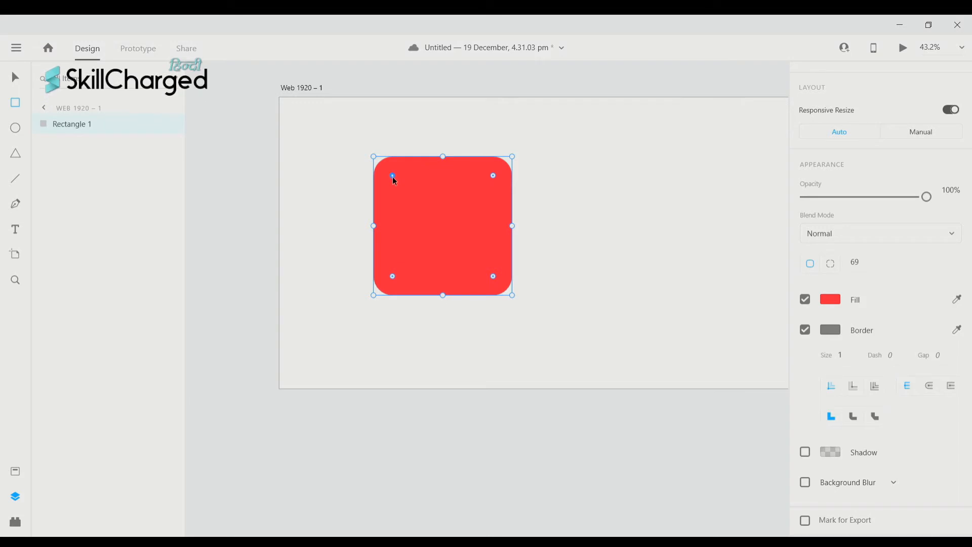
drag(393, 176, 458, 233)
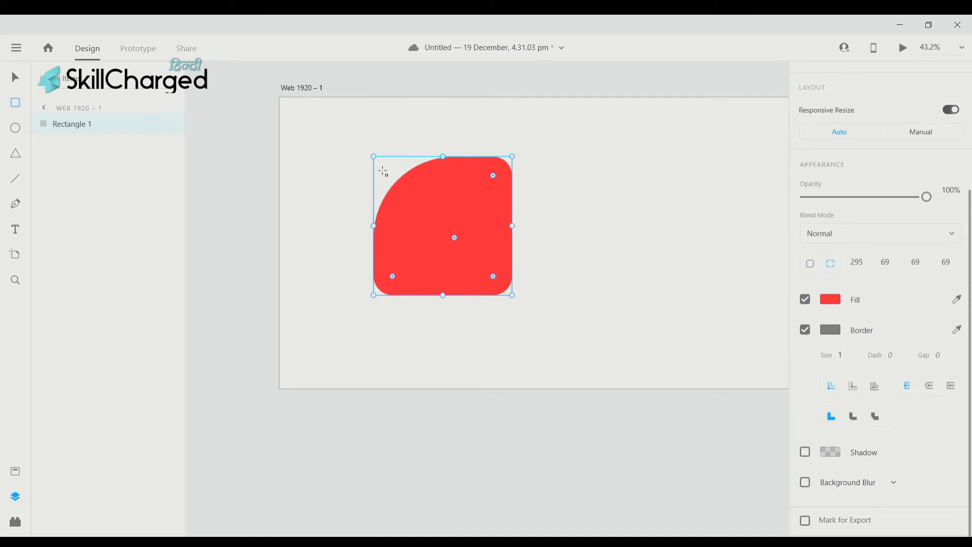
Set the radius of the red shape's lower-right corner to 295
scroll(383, 205, left, 1)
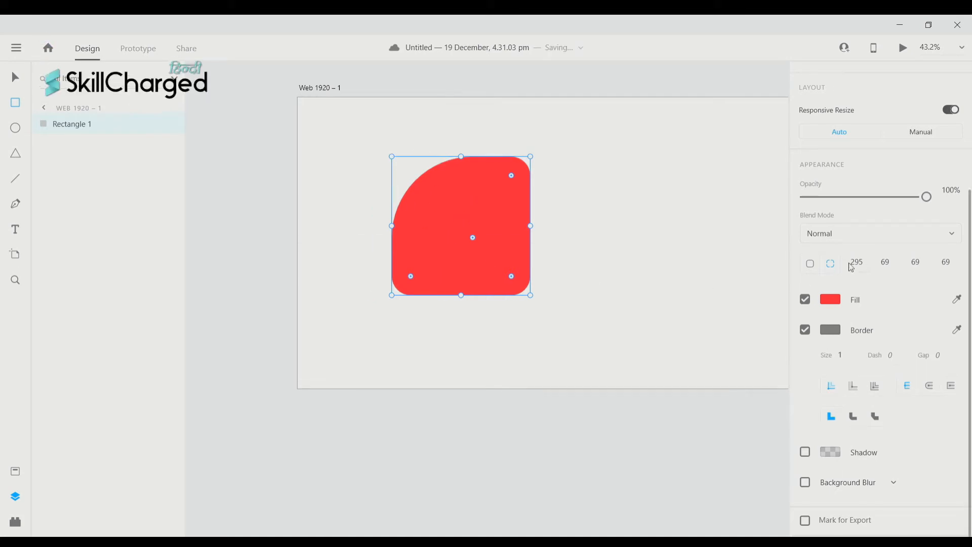
scroll(866, 278, up, 4)
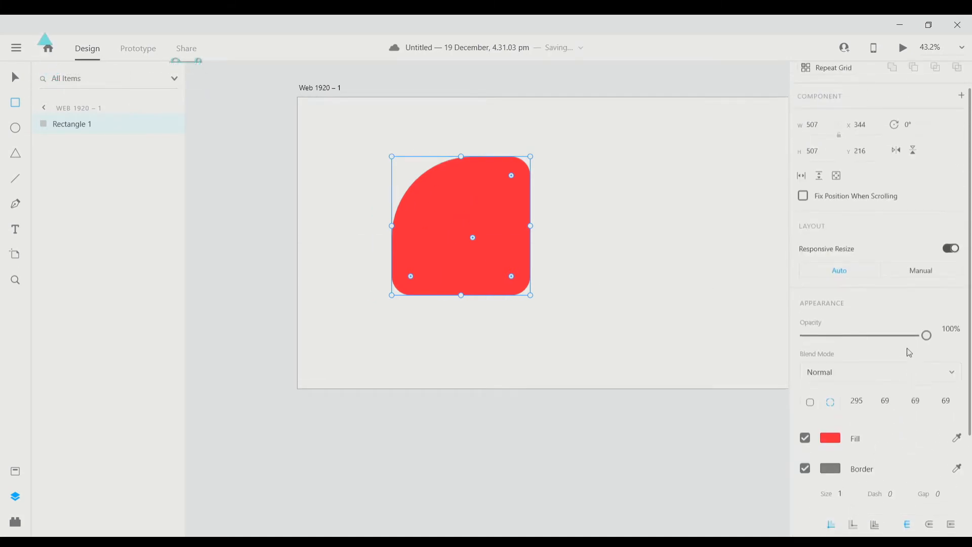
scroll(871, 288, down, 4)
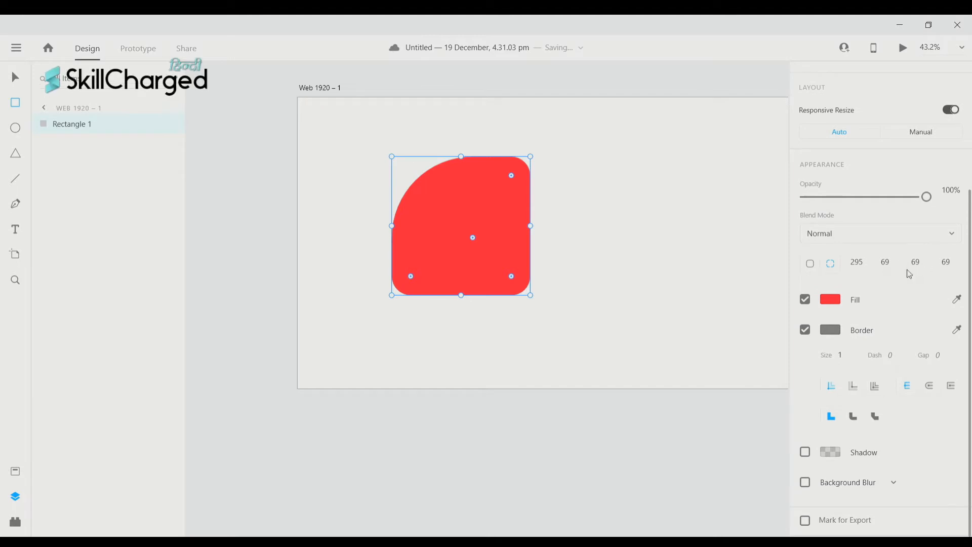
click(926, 269)
click(925, 269)
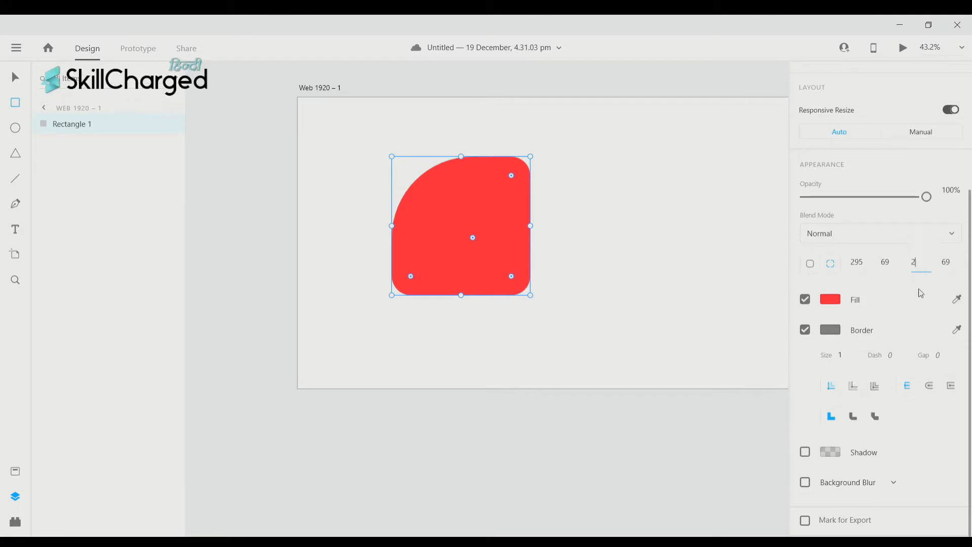
text(95)
key(Return)
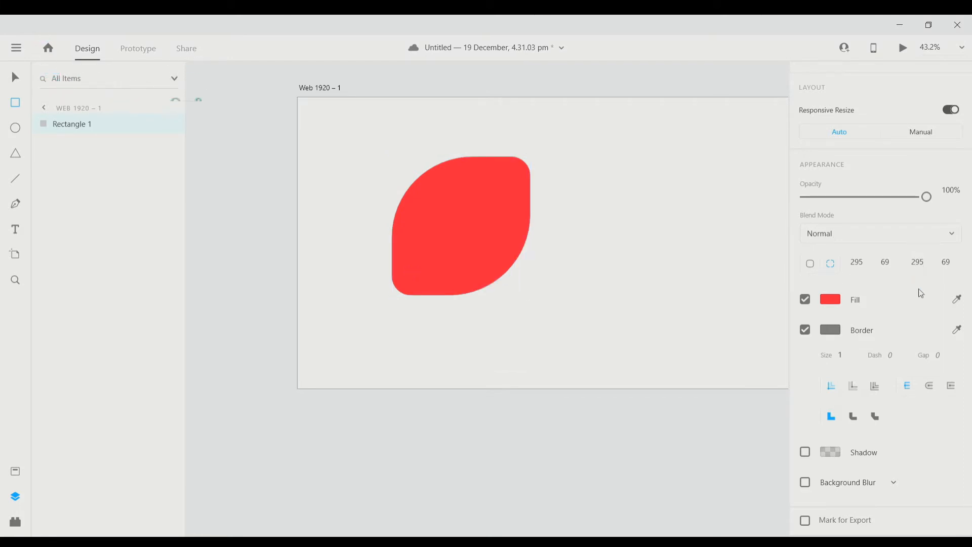
Reduce the radius of the red shape's upper-left corner to about 173
click(435, 183)
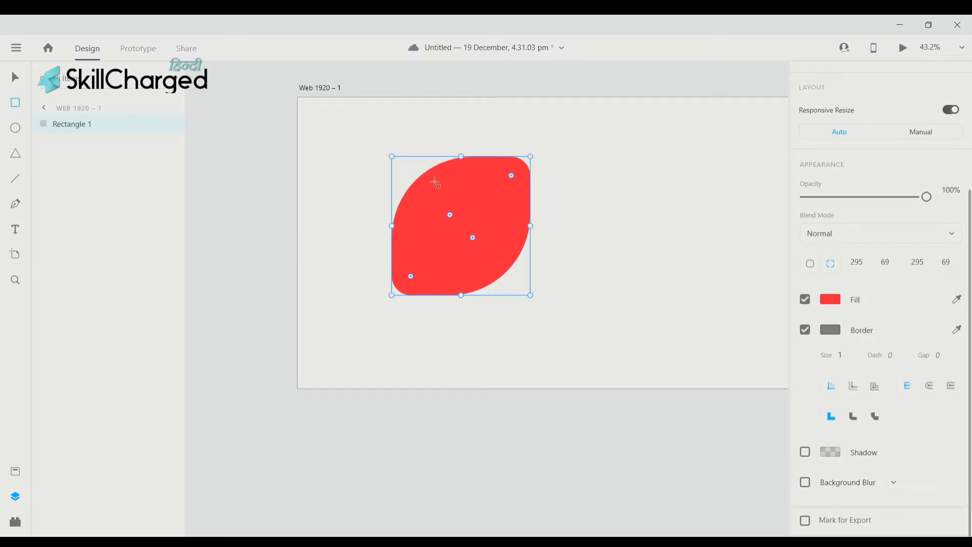
scroll(556, 293, up, 4)
scroll(517, 343, down, 1)
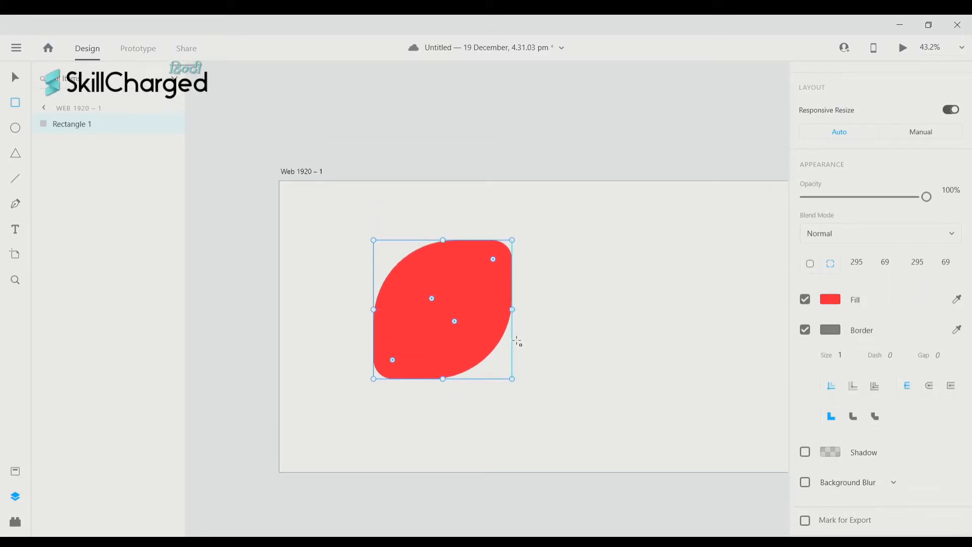
scroll(518, 342, down, 5)
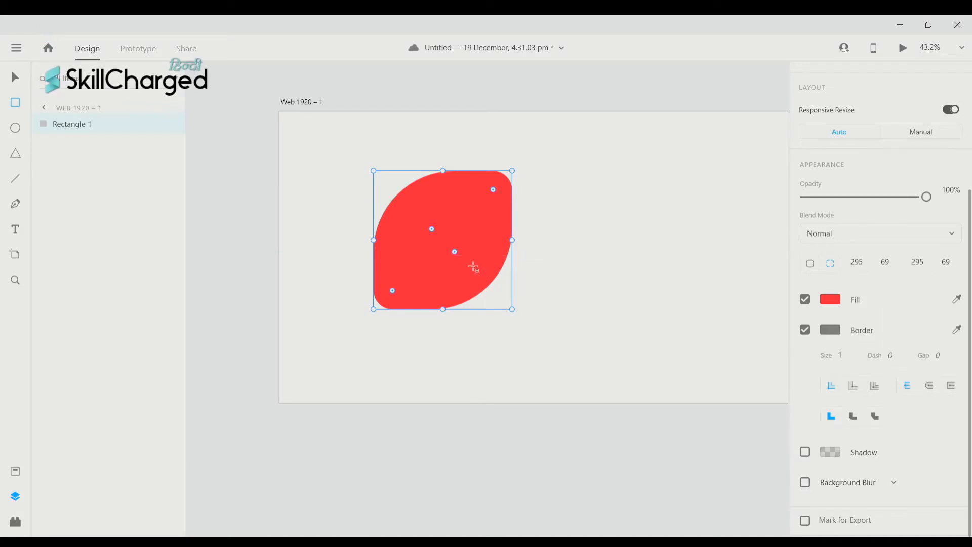
scroll(466, 265, left, 3)
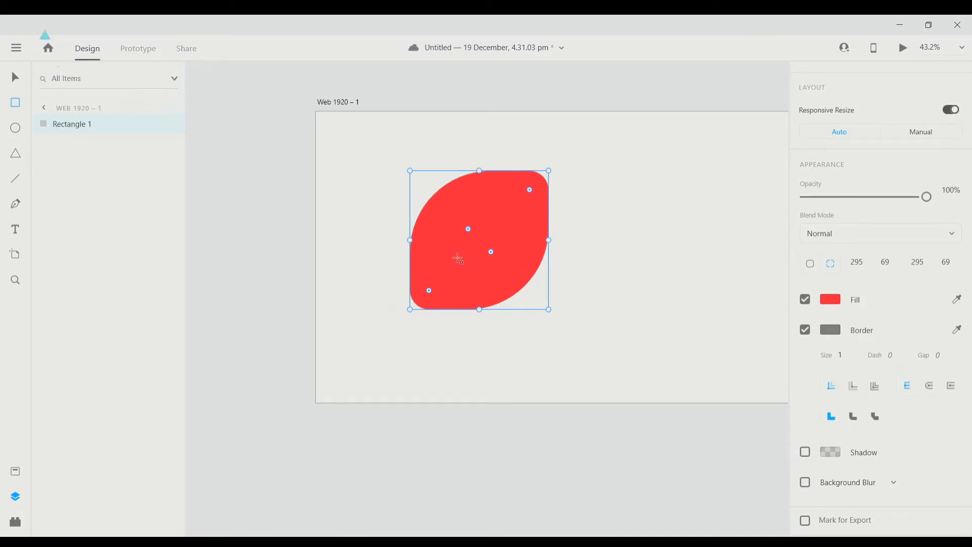
drag(492, 252, 432, 225)
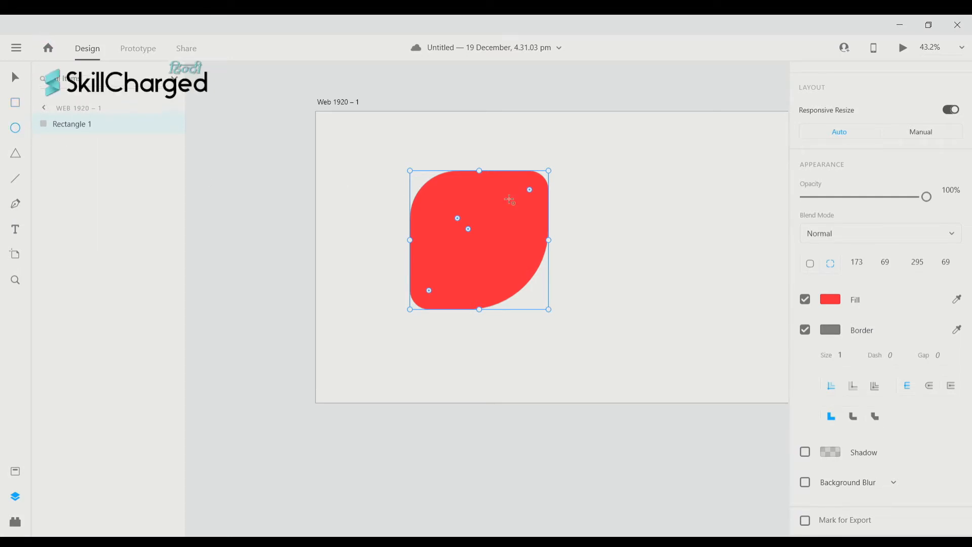
Draw a tall ellipse to the right of the red shape and undo it
mouse_move(607, 180)
mouse_down()
mouse_move(662, 206)
mouse_move(763, 231)
mouse_move(781, 297)
mouse_move(759, 347)
mouse_move(754, 263)
mouse_move(770, 334)
mouse_move(715, 223)
mouse_move(768, 349)
mouse_move(788, 349)
mouse_move(744, 328)
mouse_move(733, 347)
mouse_move(682, 321)
mouse_move(733, 274)
mouse_move(689, 328)
mouse_up()
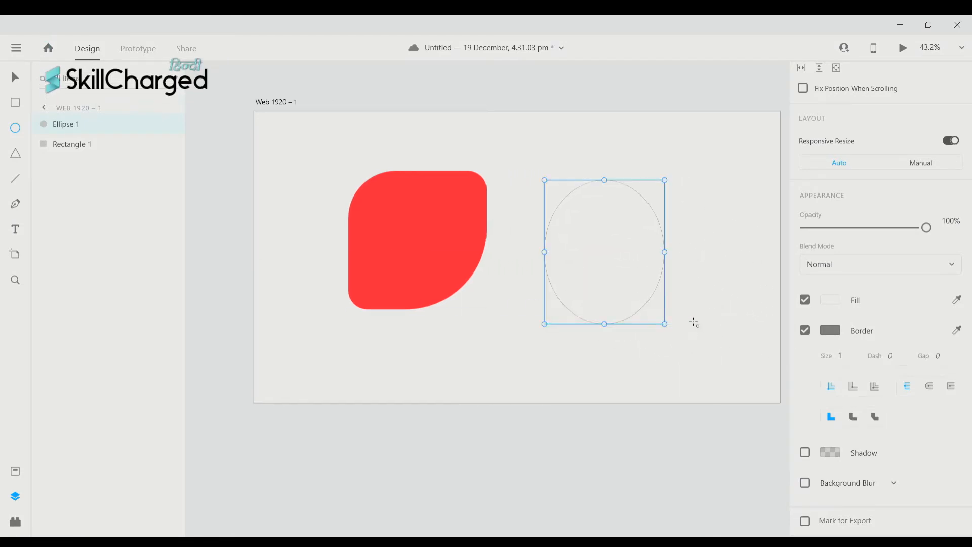
key(ctrl+z)
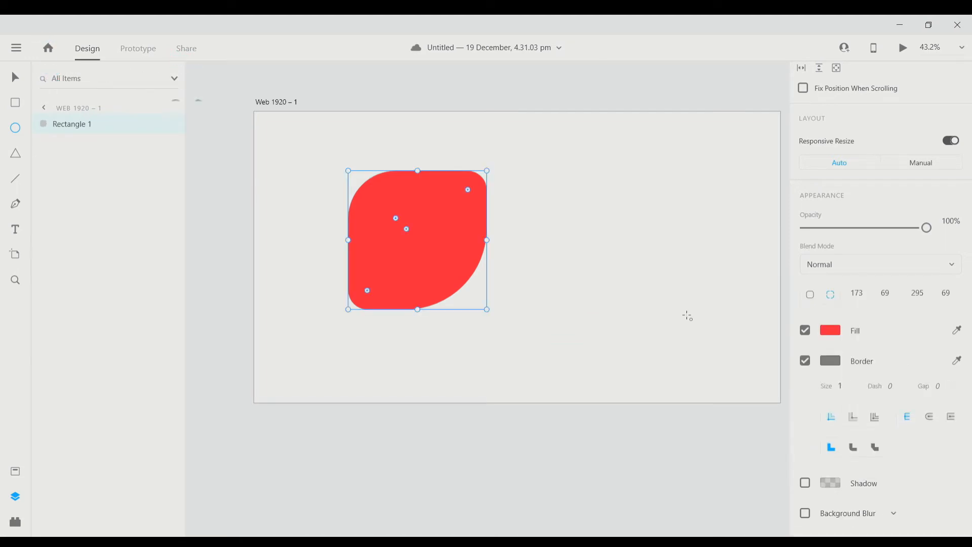
Try out a circle about 622 by 622 beside the red shape, moving it to about X 1126, Y 309 and deleting it
drag(581, 175, 753, 351)
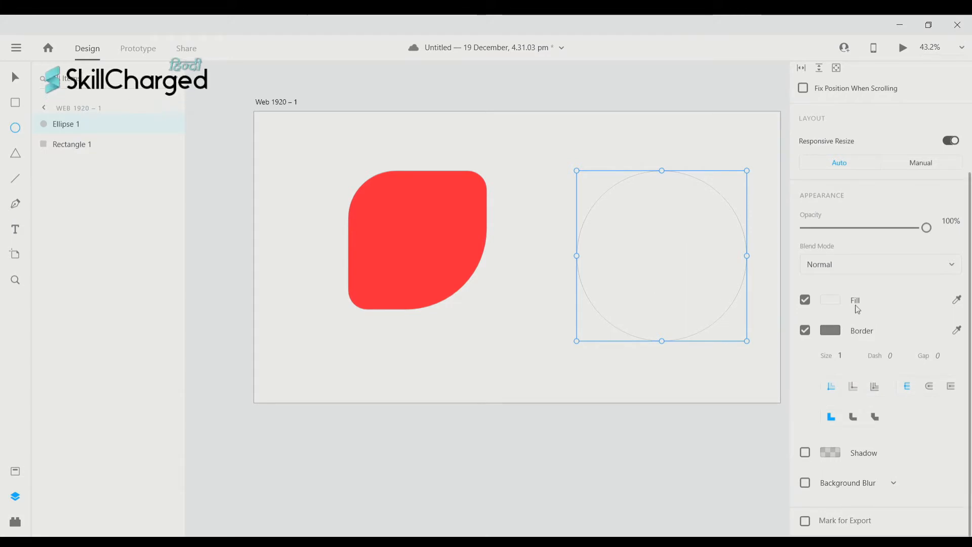
scroll(909, 349, up, 3)
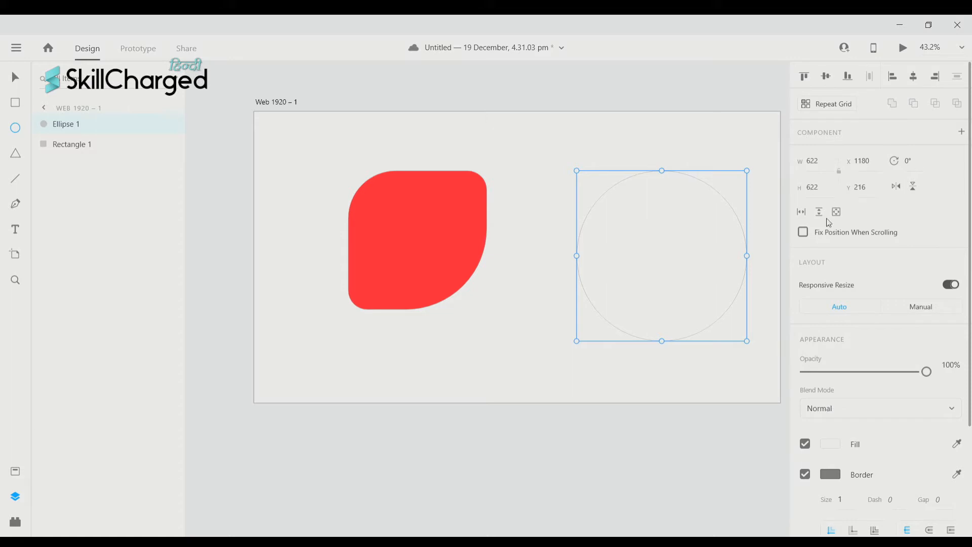
key(ctrl+s)
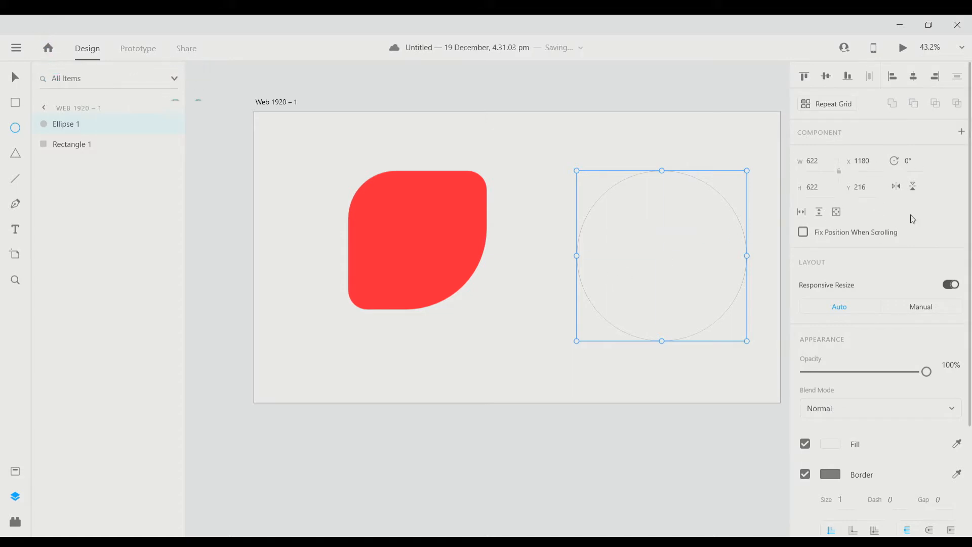
drag(739, 213, 579, 302)
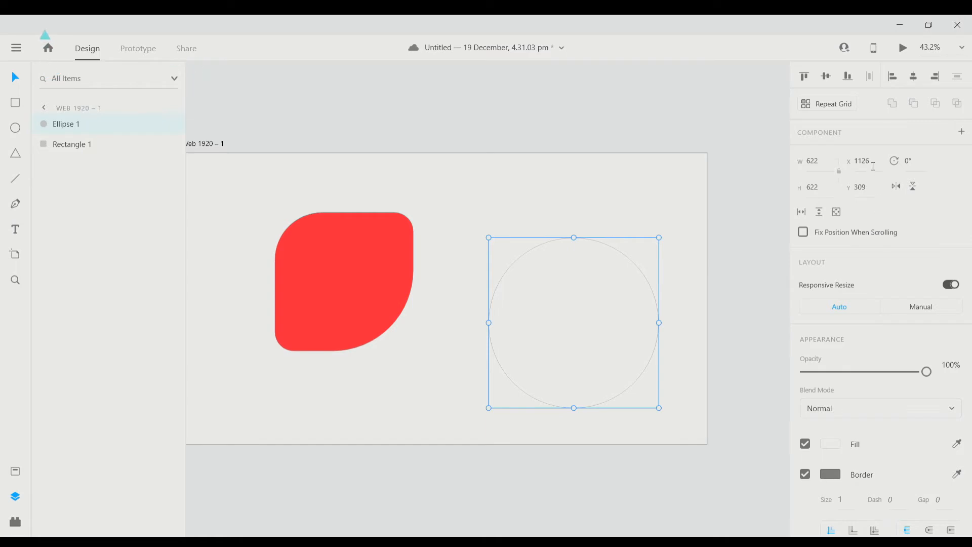
key(Delete)
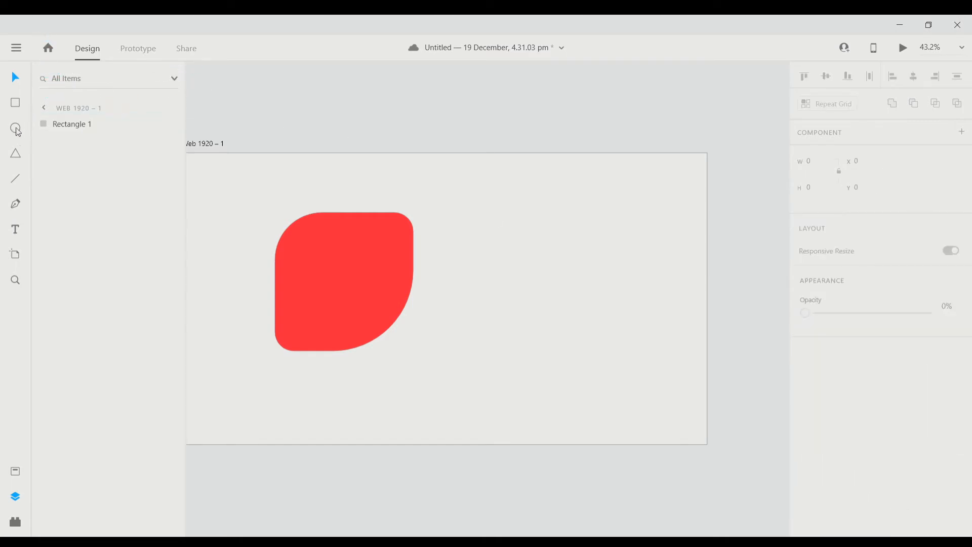
Draw a triangle about 556 by 604 to the right of the red shape with the Polygon tool
click(16, 158)
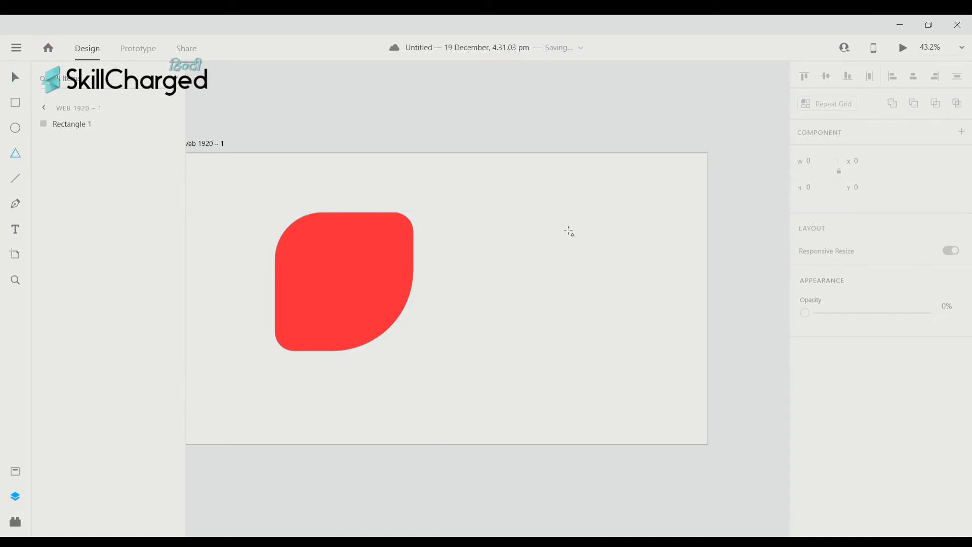
drag(516, 212, 667, 377)
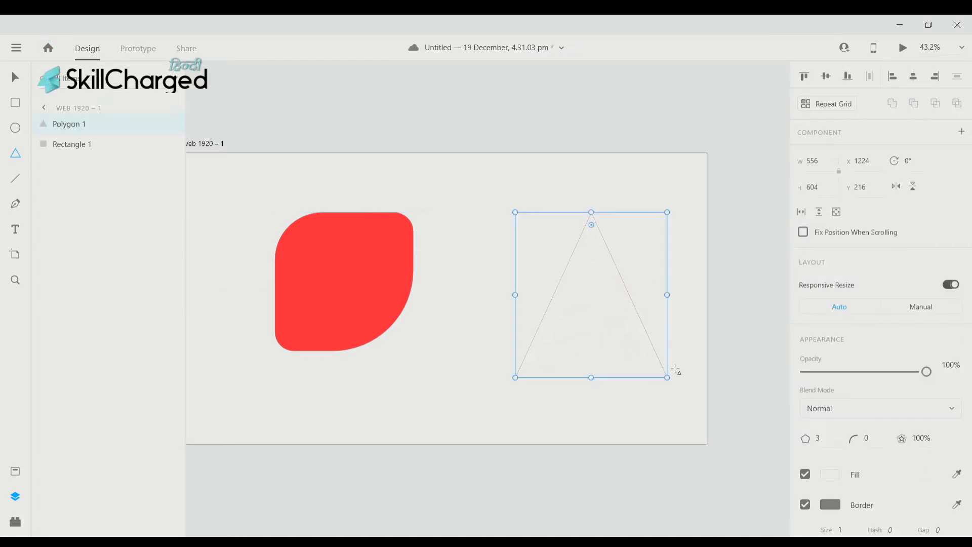
Replace the triangle with a new one about 642 by 542 to the right of the red shape
key(Delete)
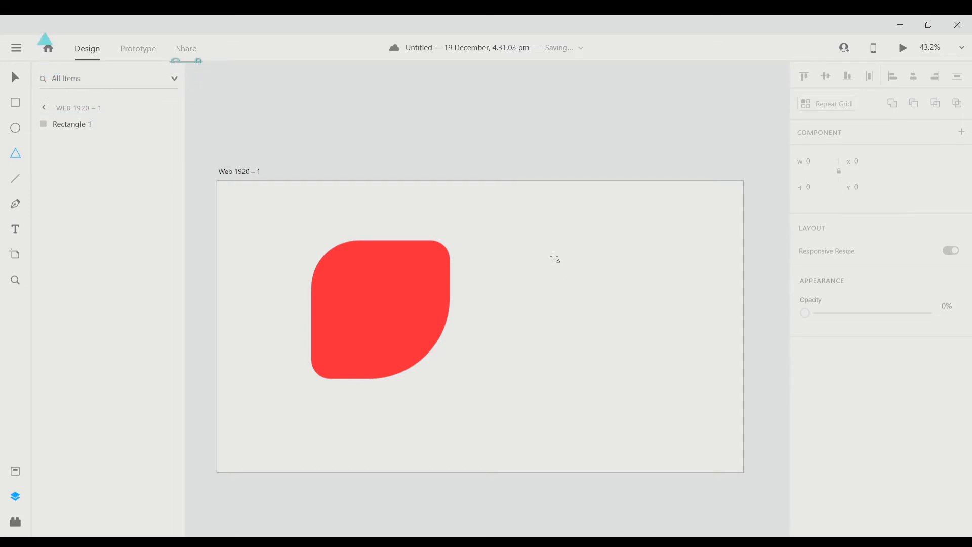
scroll(560, 250, right, 1)
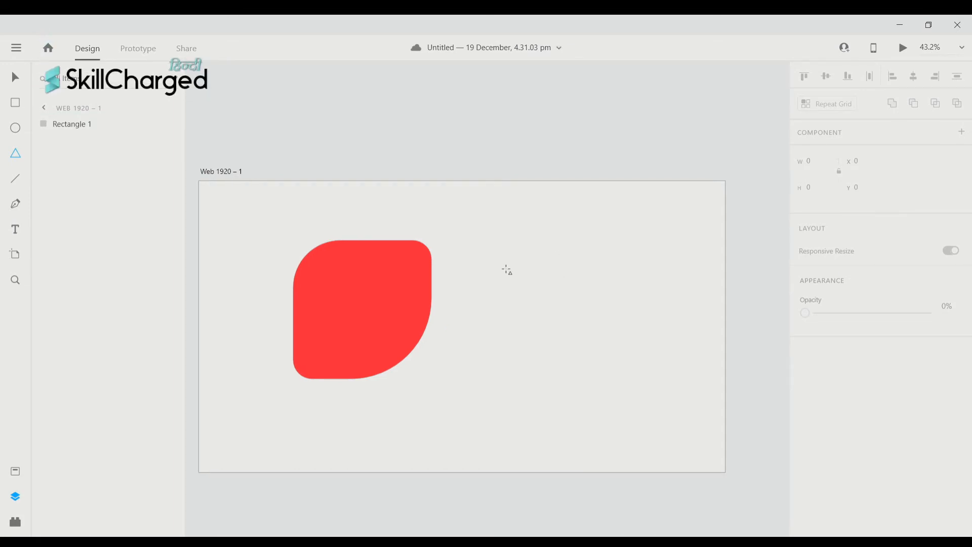
drag(514, 243, 688, 395)
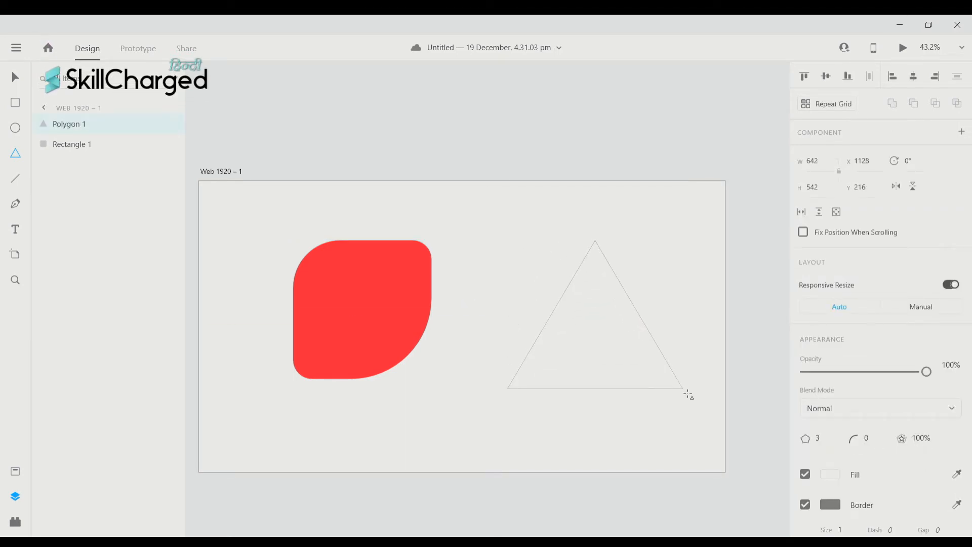
Reduce the new triangle's star ratio to about 30% to form a three-pointed star
key(Left)
key(Left)
key(Left)
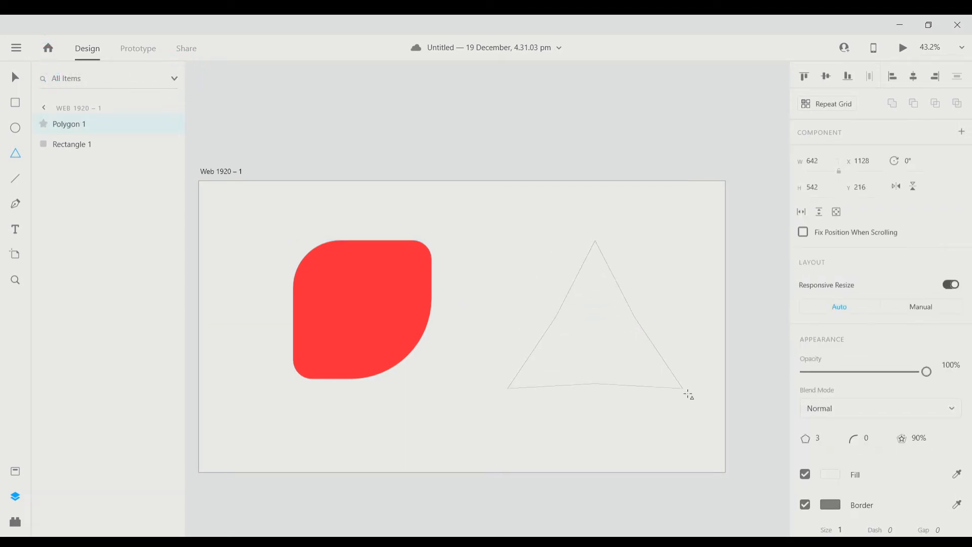
key(Left)
key(Left)
key(Left)
key(Left)
key(Left)
key(Left)
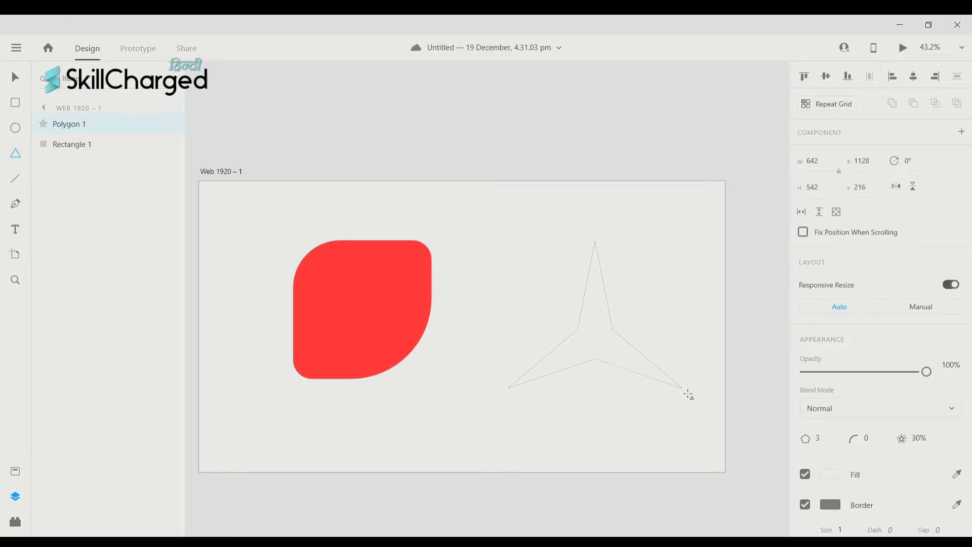
Raise the three-pointed star's star ratio back to 100%
key(Right)
key(Right)
key(Right)
key(Right)
key(Right)
key(Right)
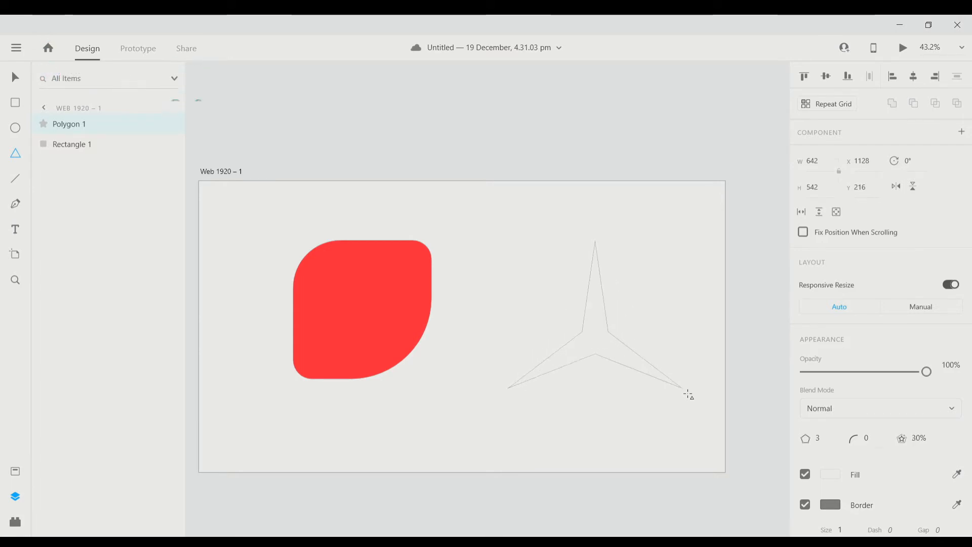
key(Right)
key(Right)
key(Right)
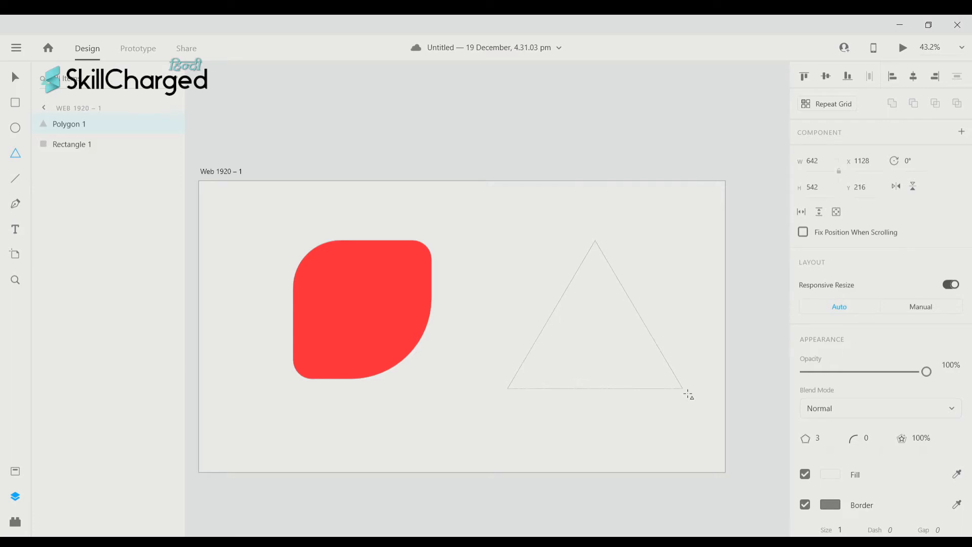
Increase the polygon's corner count to 9 and finish drawing it
key(Up)
key(Up)
key(Up)
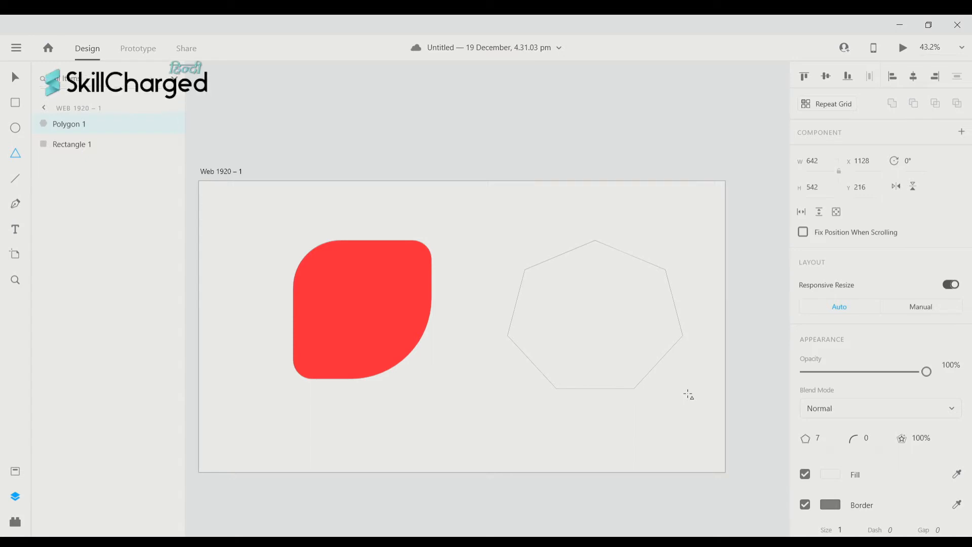
key(Up)
key(Up)
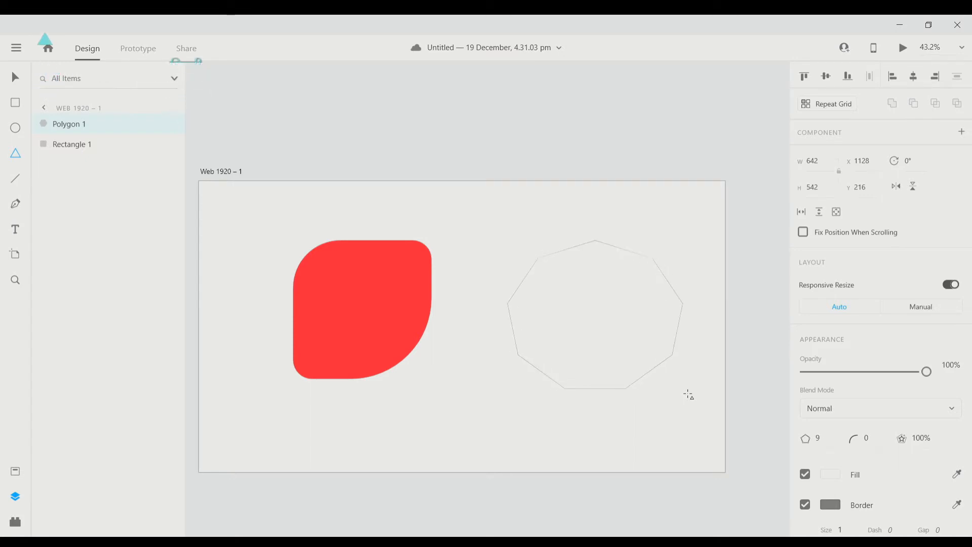
drag(688, 394, 687, 394)
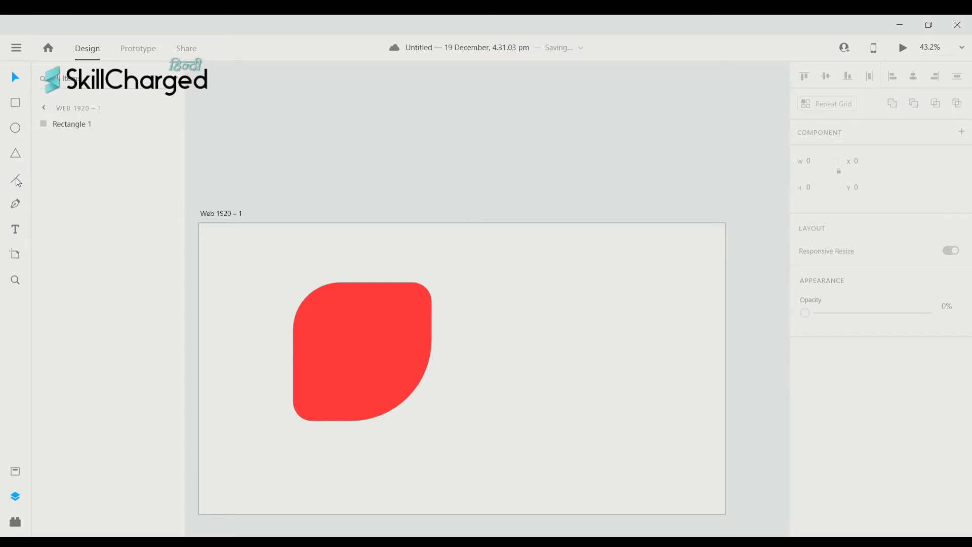
Draw two crossing diagonal lines to the right of the red shape with the Line tool and undo both
click(17, 180)
drag(446, 271, 682, 363)
scroll(680, 366, right, 1)
drag(469, 414, 542, 314)
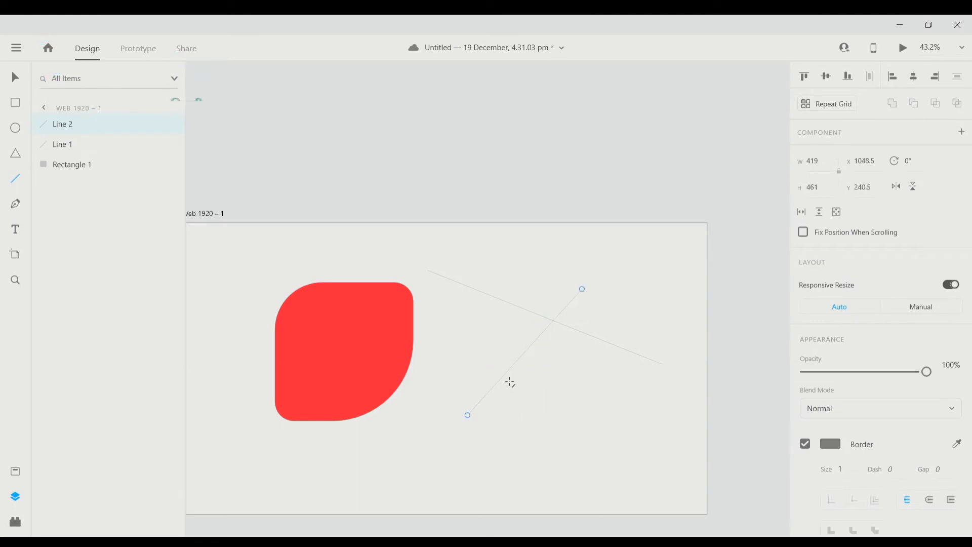
key(ctrl+z)
key(ctrl+z)
scroll(440, 304, left, 2)
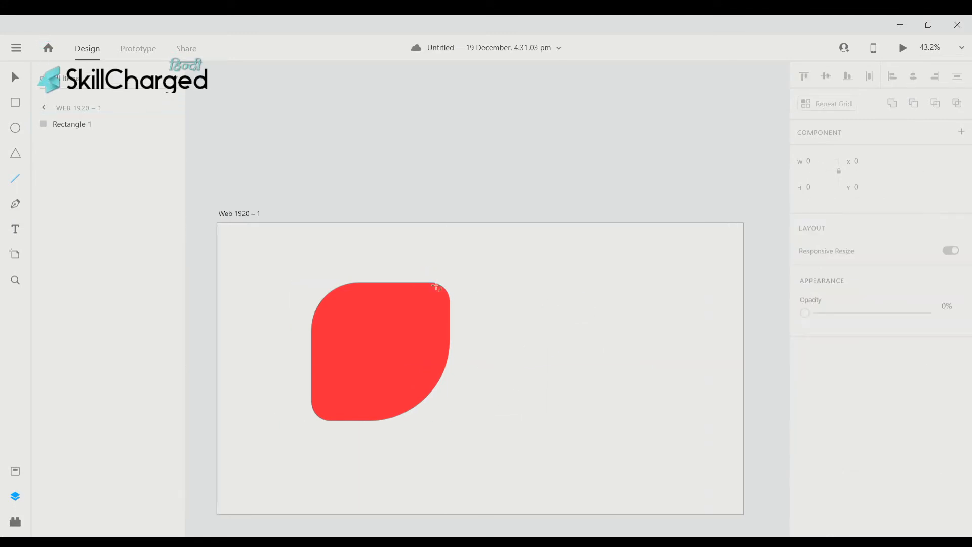
Draw a slightly slanted line about 589 wide and 71 high beside the red shape and undo it
scroll(445, 284, right, 3)
mouse_move(431, 282)
mouse_down()
mouse_move(536, 286)
mouse_move(593, 302)
mouse_up()
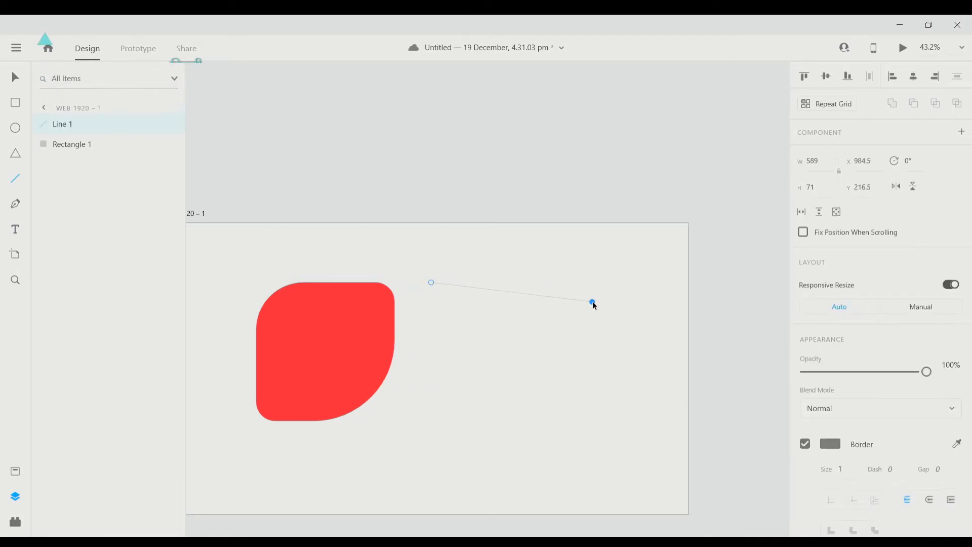
key(ctrl+z)
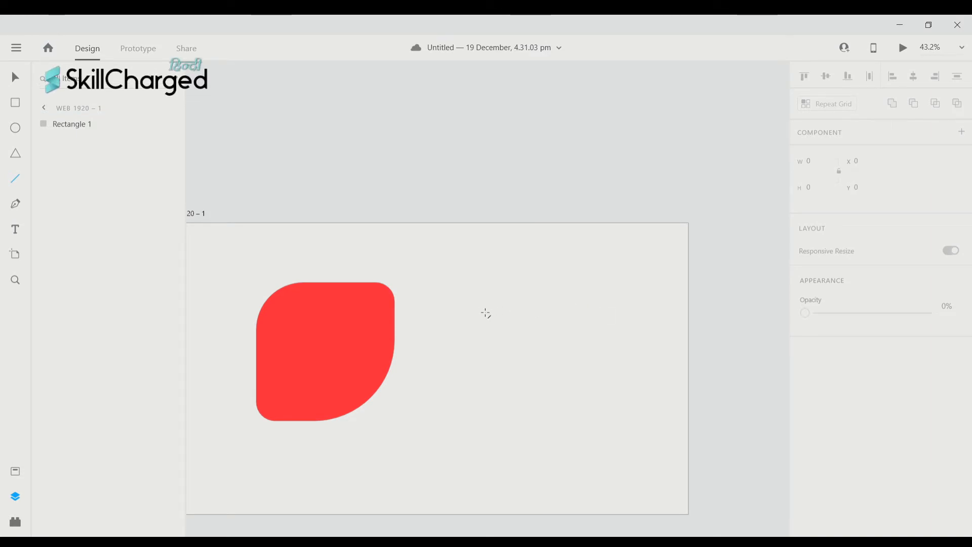
Draw a straight horizontal line beside the red shape and a vertical line about 637 tall crossing it
drag(429, 301, 565, 304)
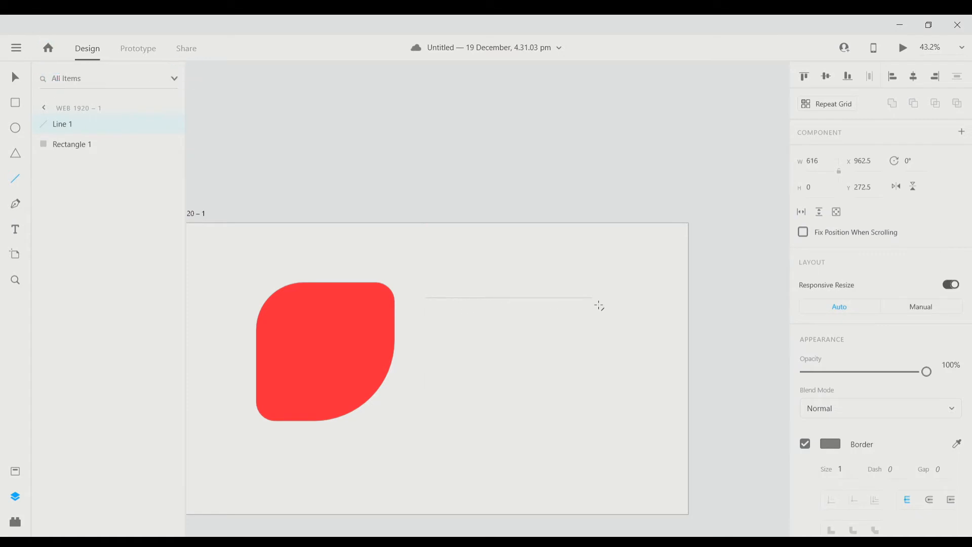
drag(555, 263, 554, 340)
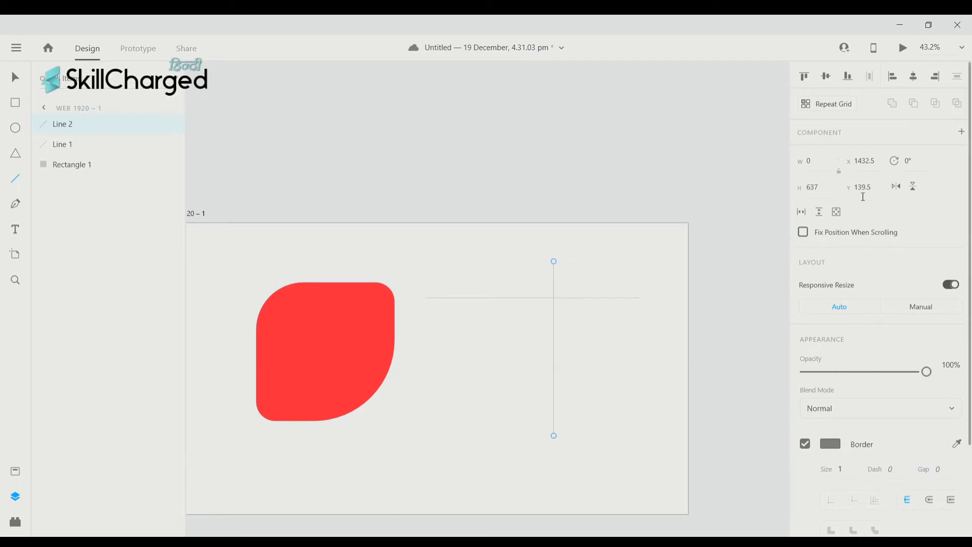
scroll(863, 196, down, 3)
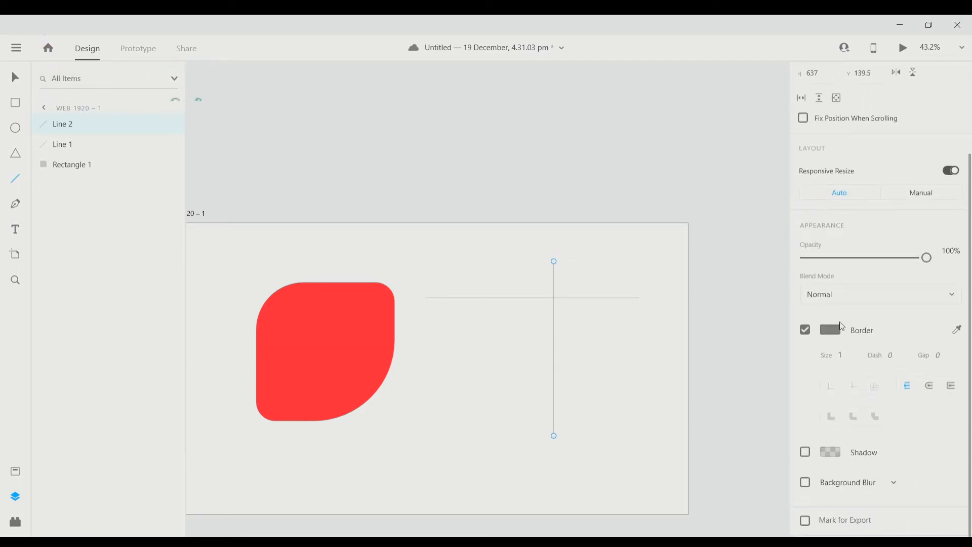
scroll(830, 272, up, 2)
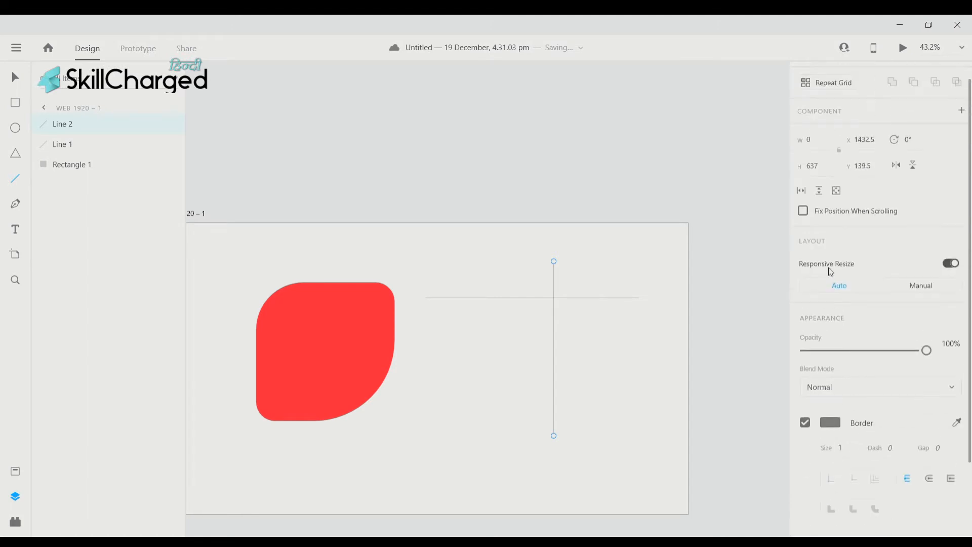
scroll(835, 210, up, 1)
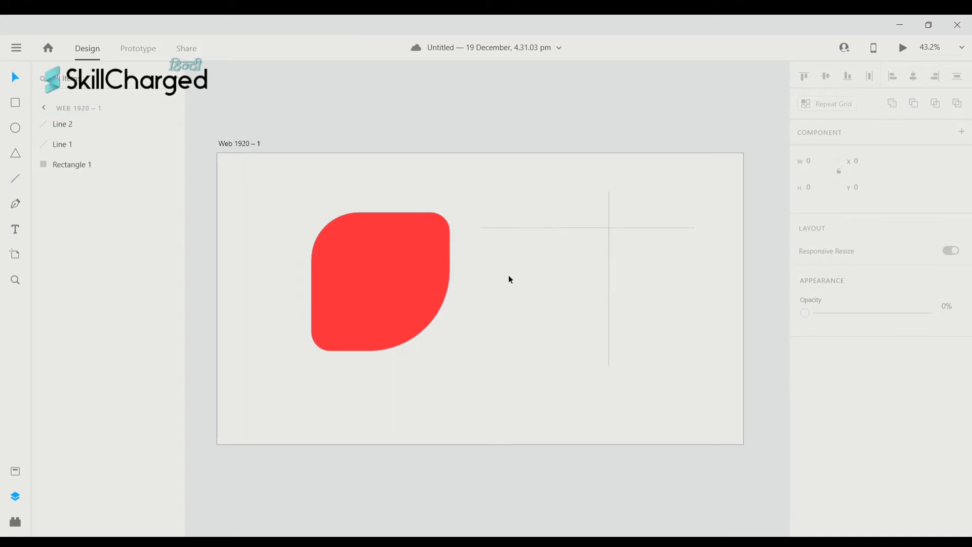
Try out a point text reading "gdbjkbd" at about X 992, Y 416 below the horizontal line and delete it
click(16, 233)
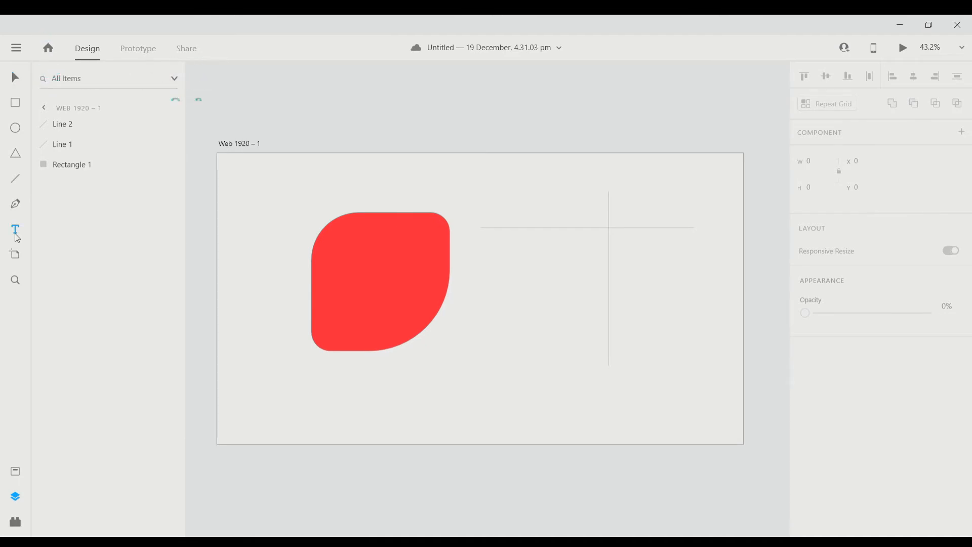
click(489, 297)
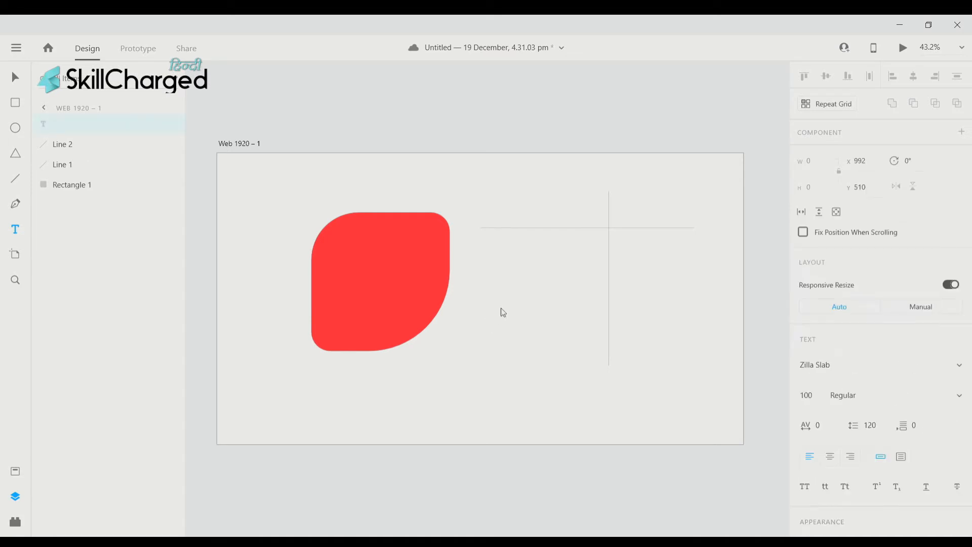
text(gdbjkbdk)
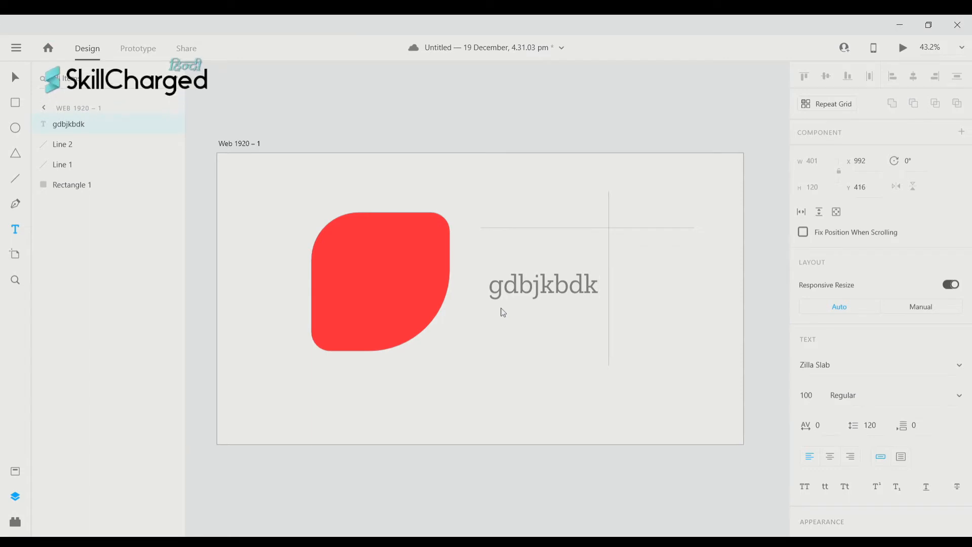
key(BackSpace)
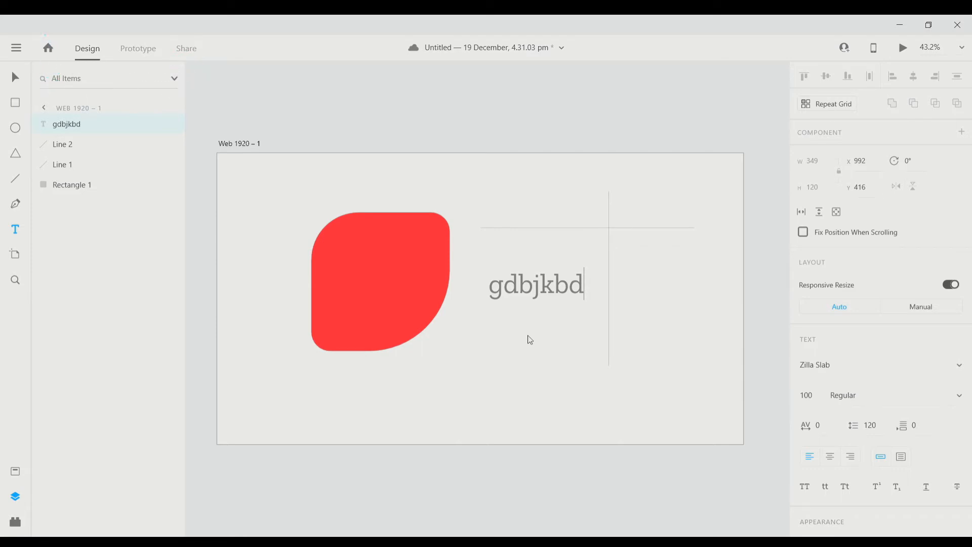
key(Escape)
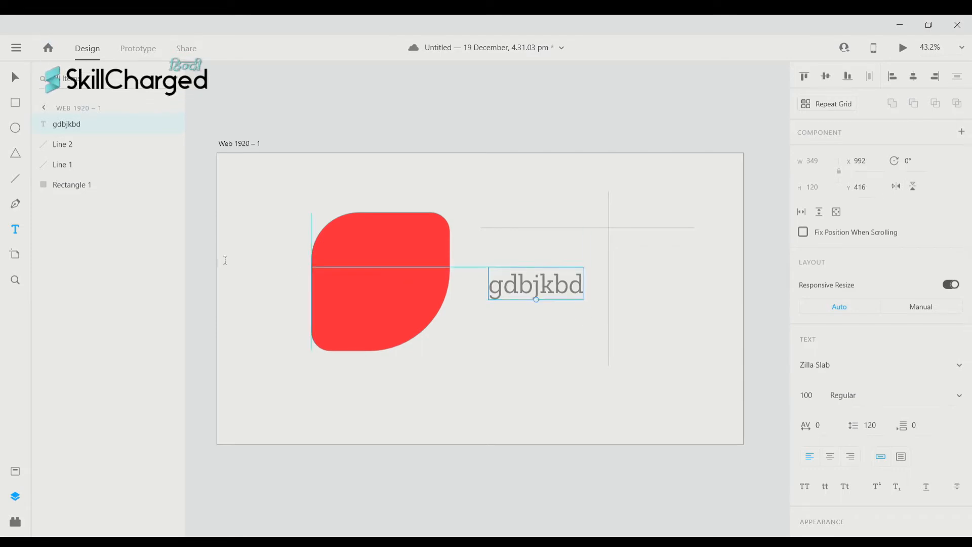
scroll(574, 367, left, 3)
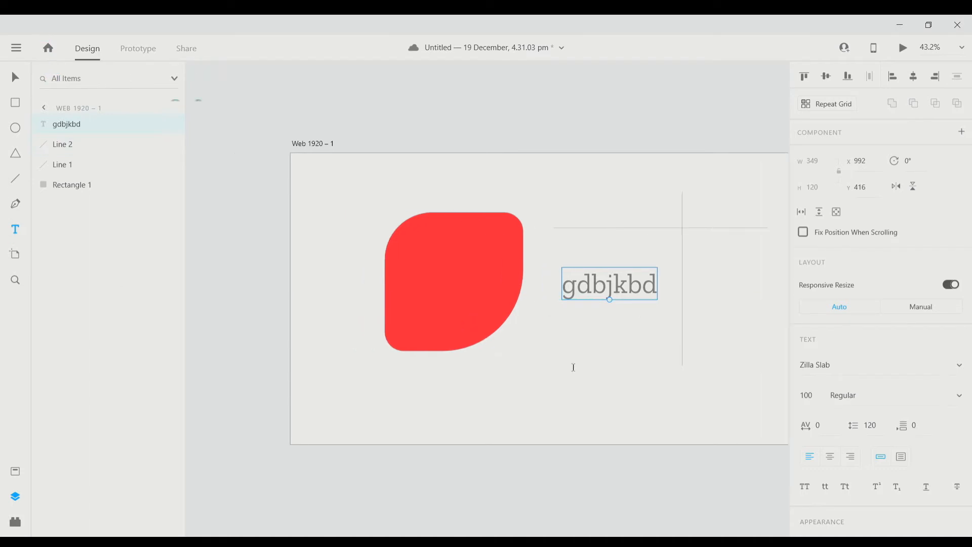
scroll(657, 360, right, 3)
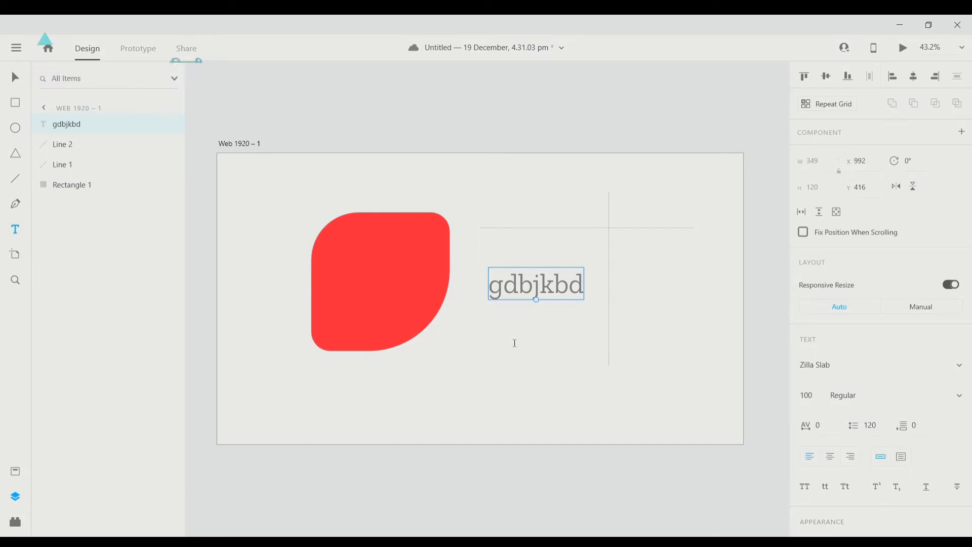
key(Delete)
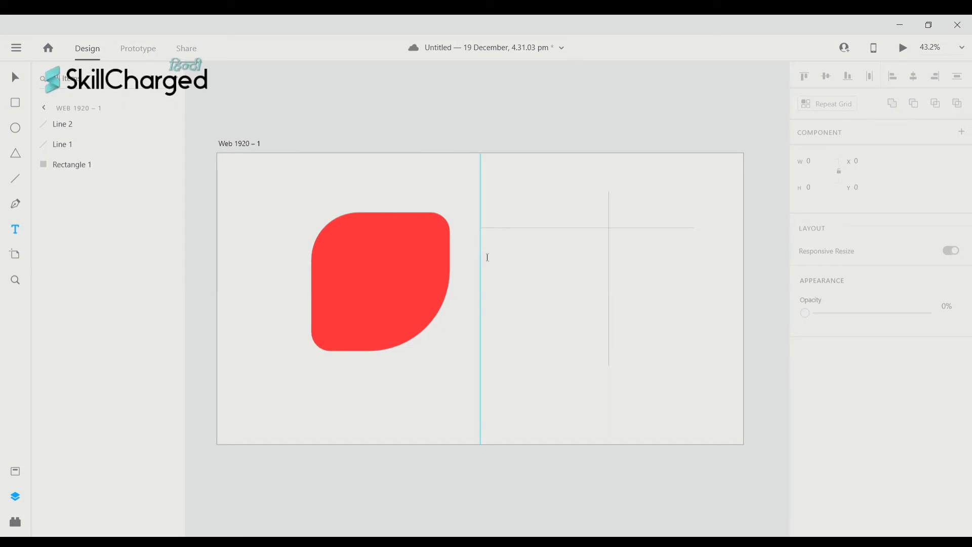
Draw an area text box about 471 by 439 below the horizontal line and fill it with "tvsbdkjkjdkbdbddndn"
drag(484, 250, 613, 371)
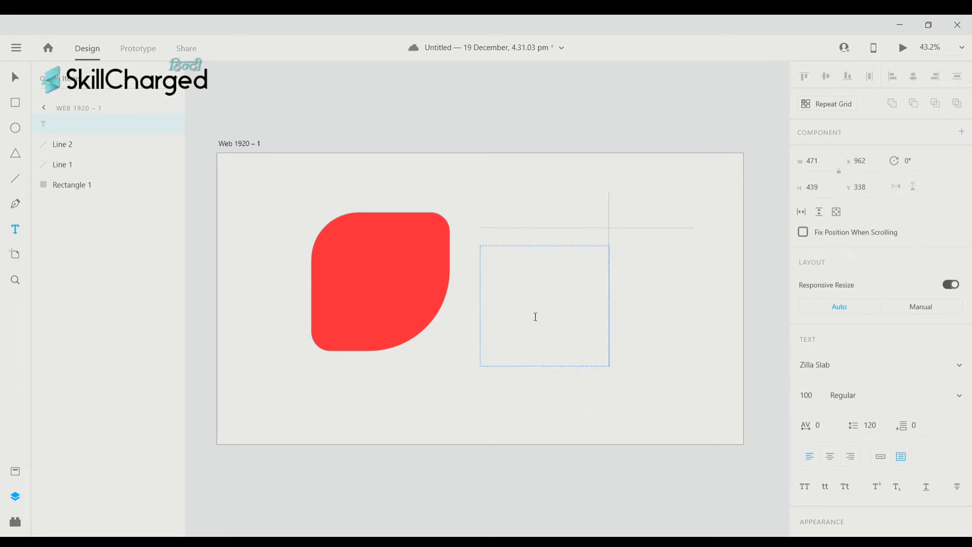
text(tvsbdkjkjdk)
text(bdbddndn)
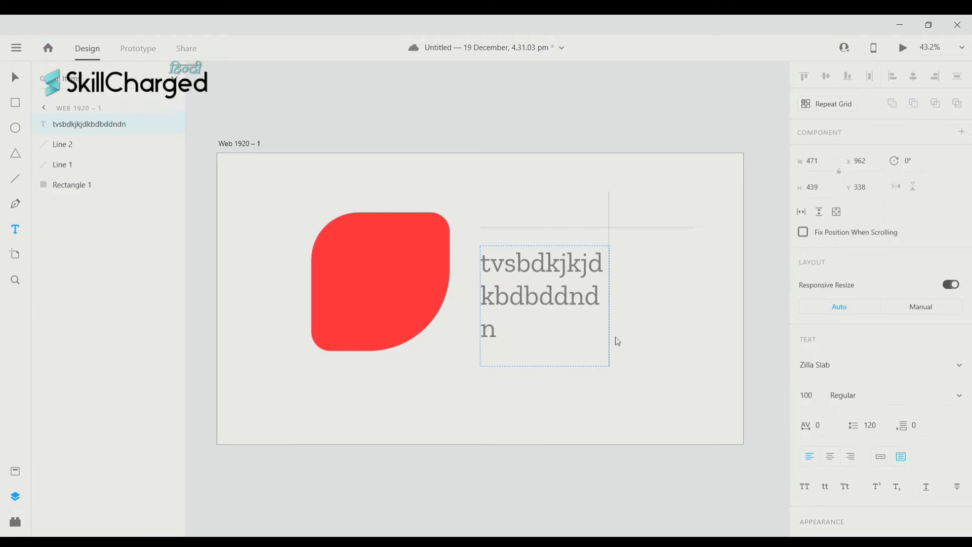
click(627, 386)
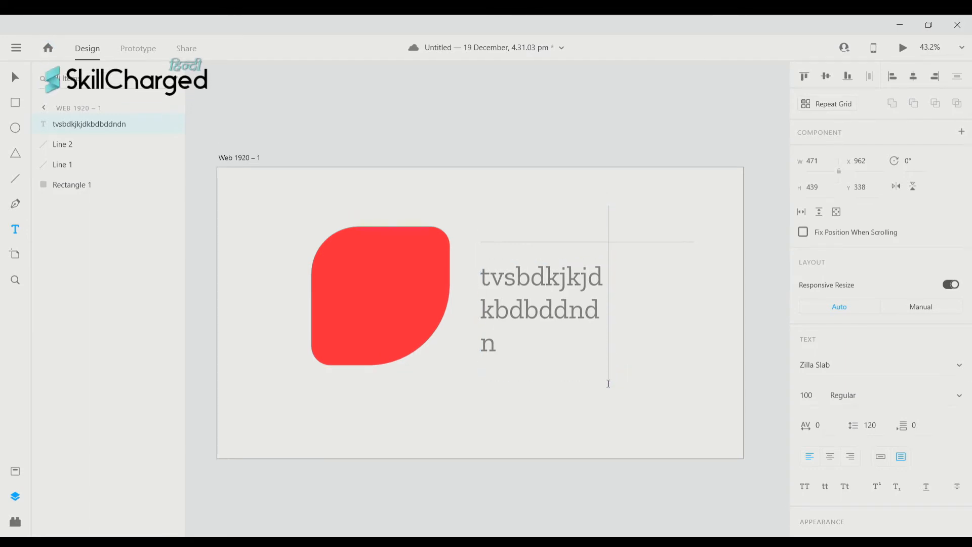
Append "v" to the area text and resize its box to about 460 by 397
double_click(612, 384)
click(583, 343)
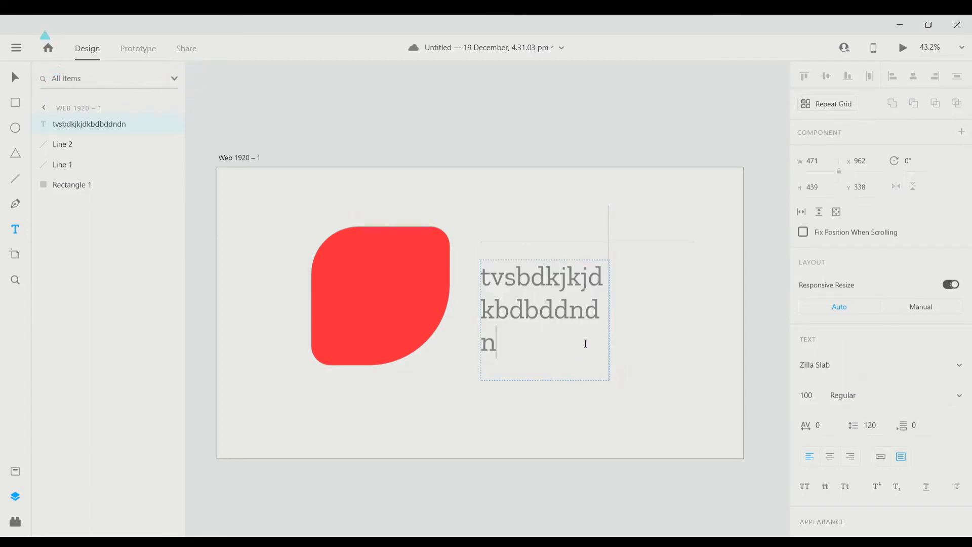
text(v)
mouse_move(614, 384)
mouse_down()
mouse_move(589, 363)
mouse_move(607, 379)
mouse_up()
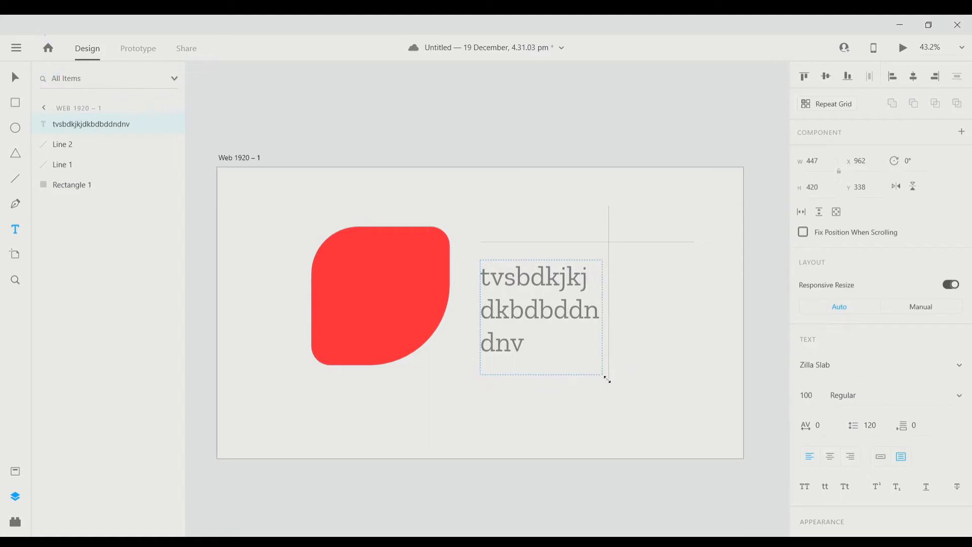
drag(607, 379, 605, 374)
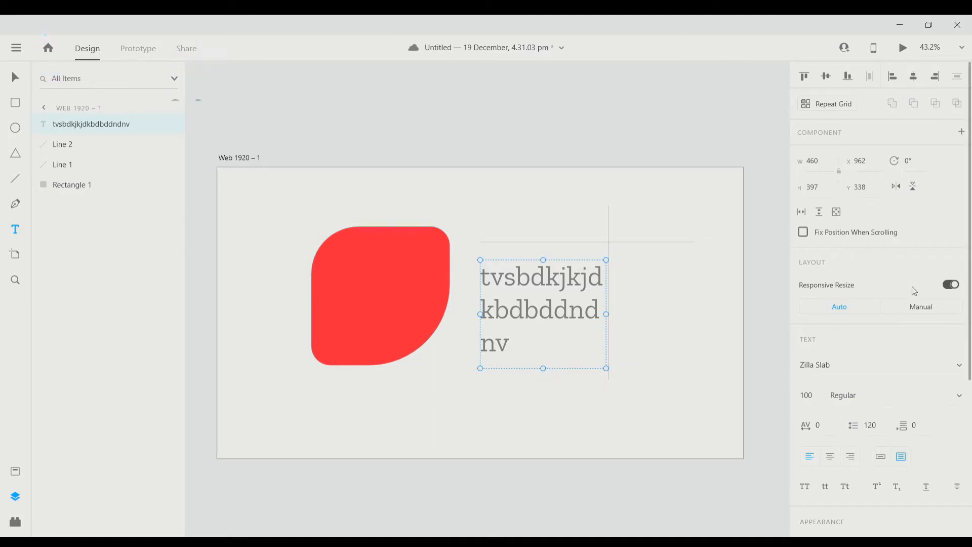
scroll(914, 291, down, 5)
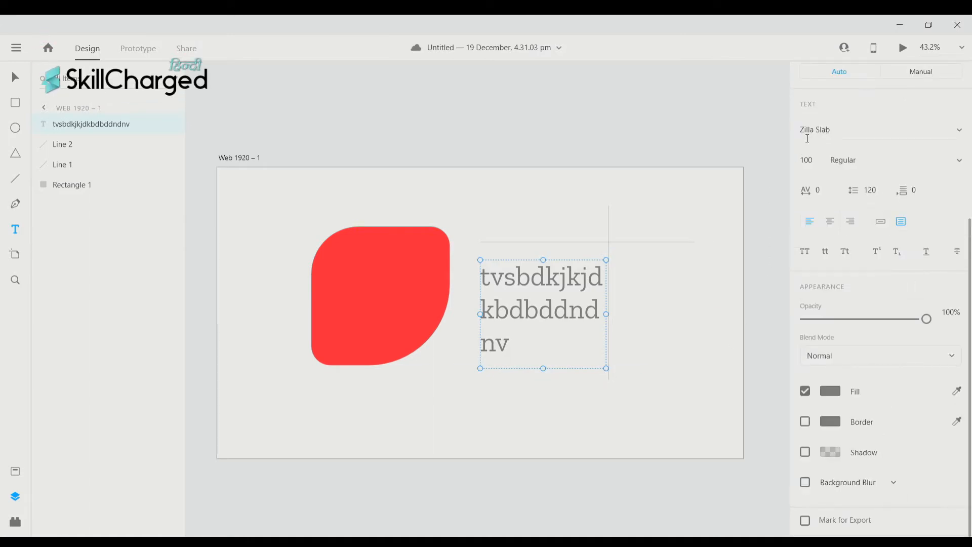
scroll(966, 129, up, 5)
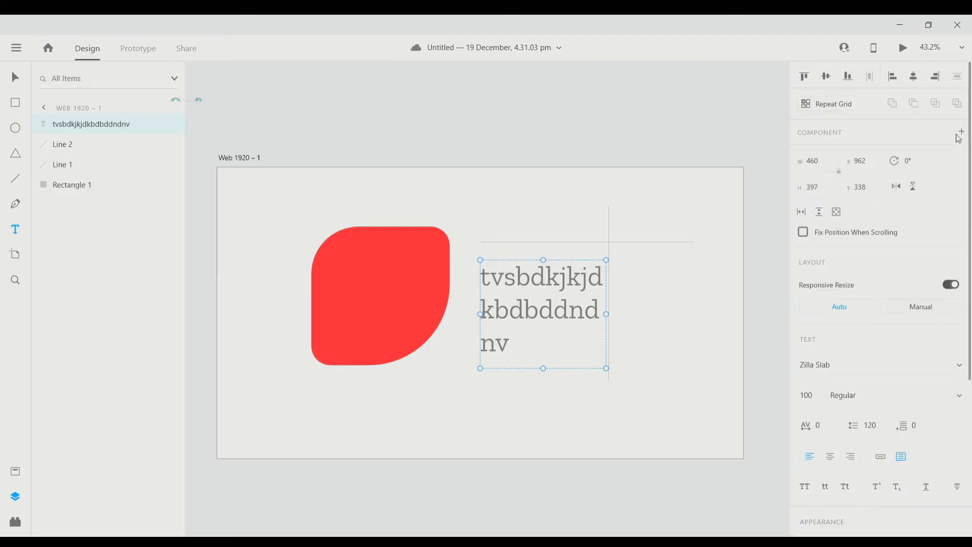
Set the area text's font to Sitka Display and its weight to Bold after trying Italic
scroll(929, 293, down, 5)
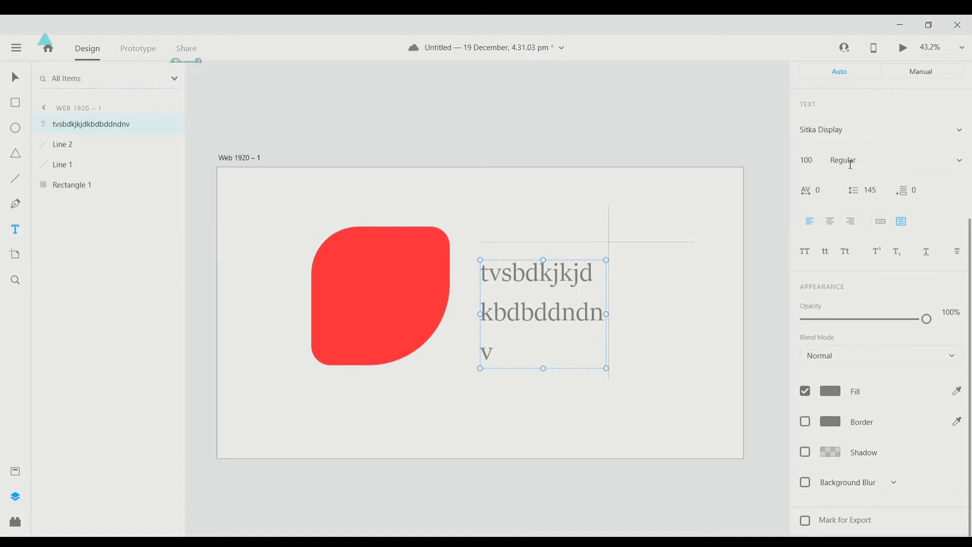
click(960, 160)
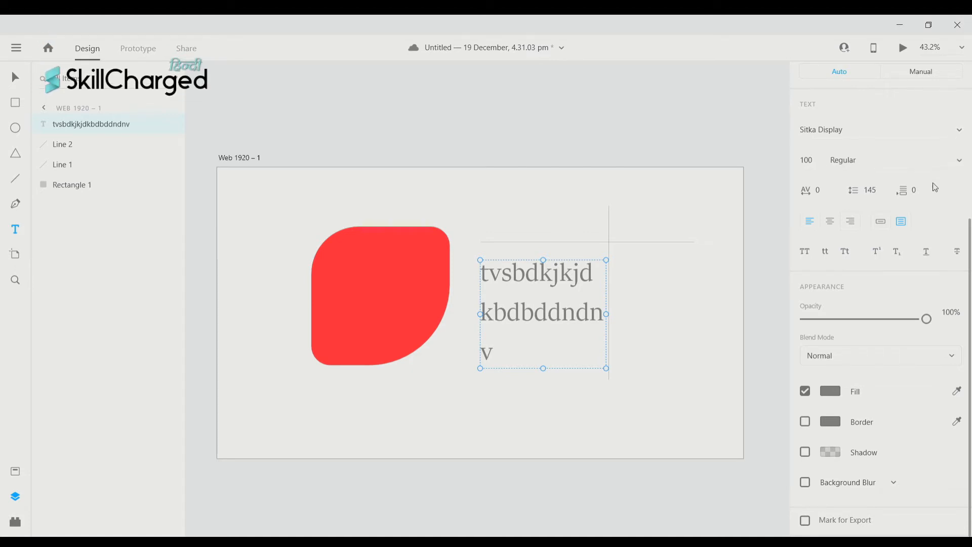
click(932, 191)
click(956, 162)
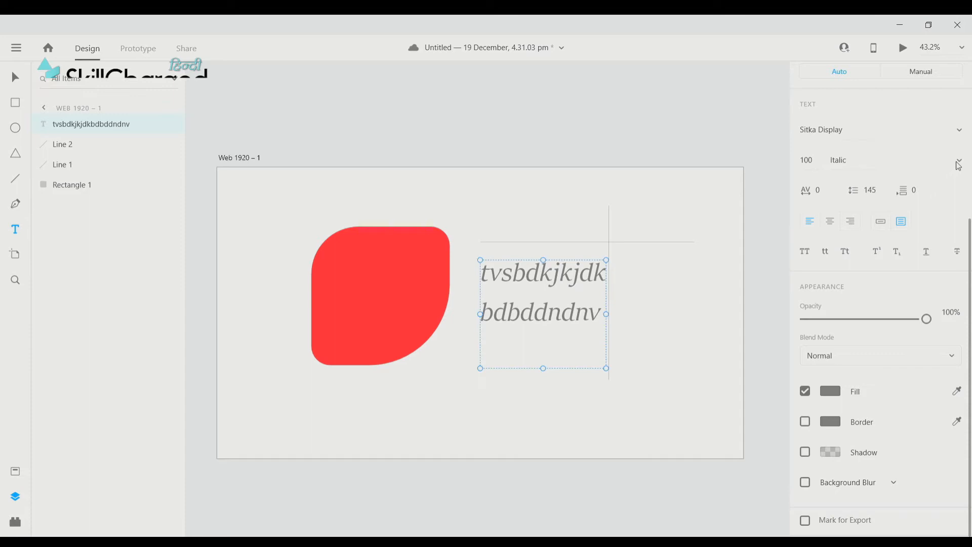
click(924, 190)
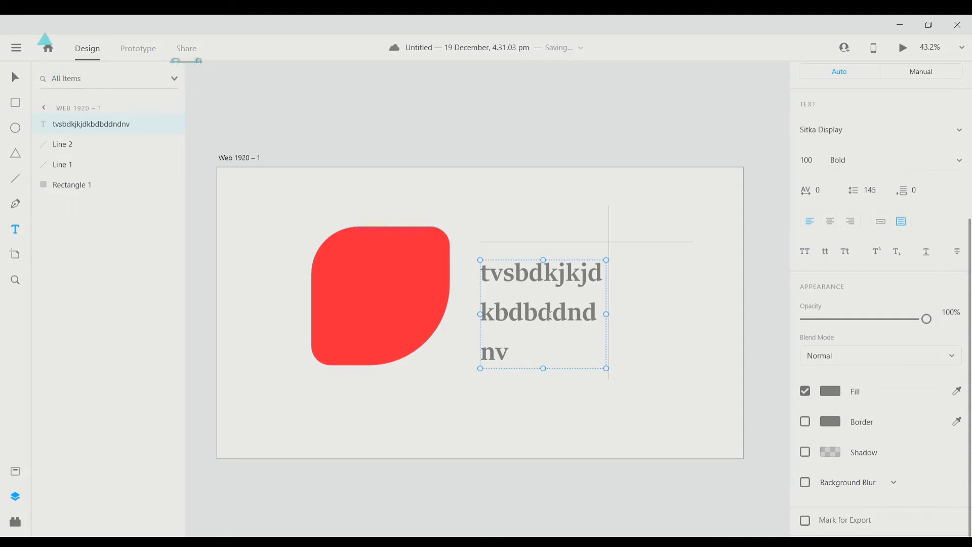
click(650, 278)
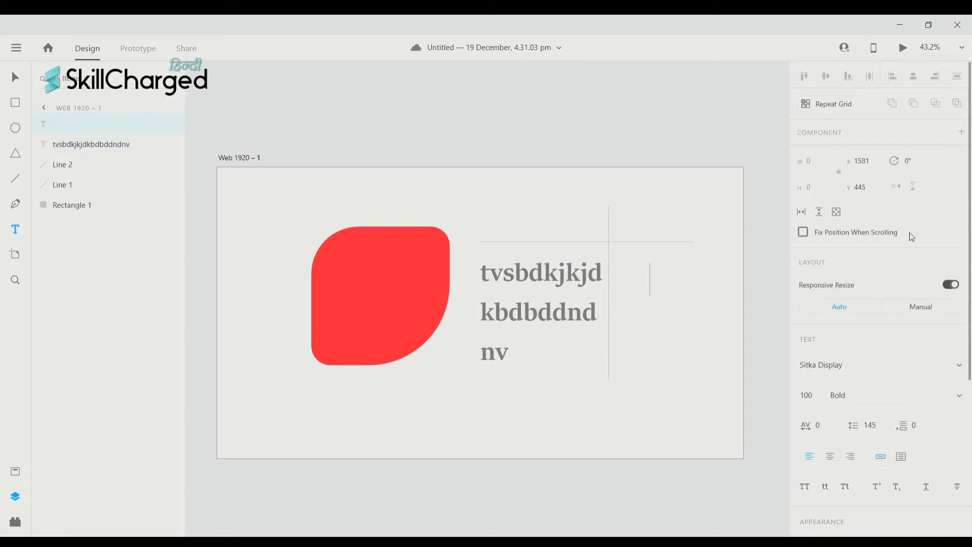
scroll(914, 234, down, 5)
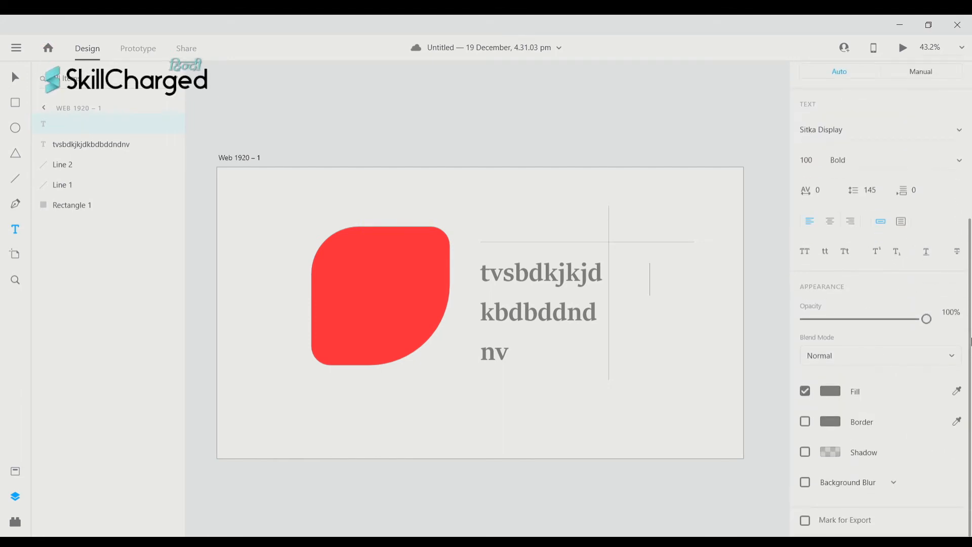
scroll(810, 299, up, 3)
scroll(852, 380, down, 3)
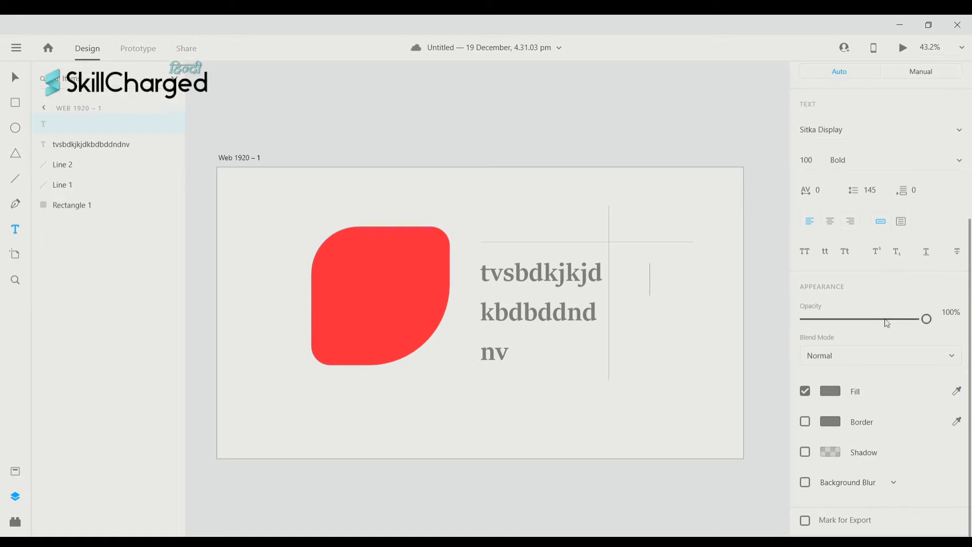
Select the red shape and try out its opacity setting, leaving it at 100%
click(371, 288)
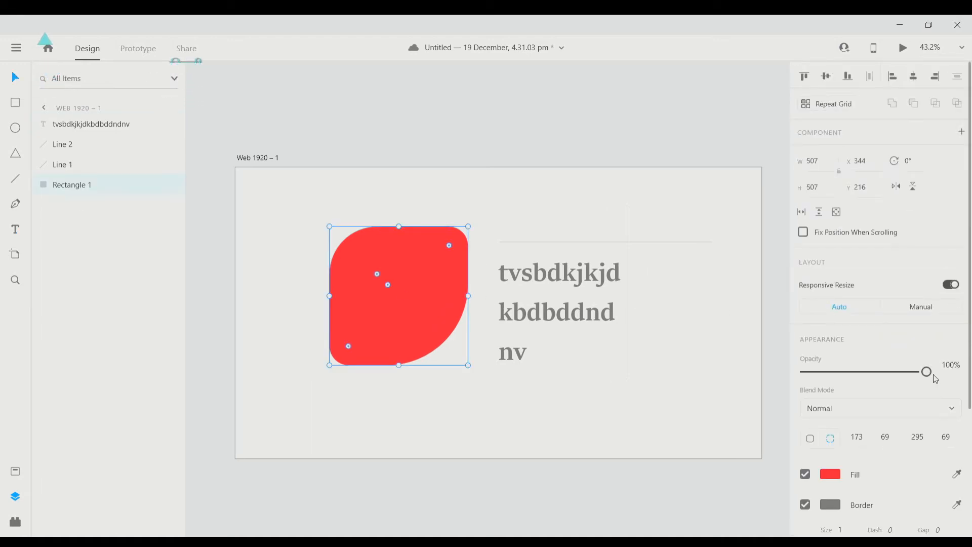
scroll(420, 265, left, 2)
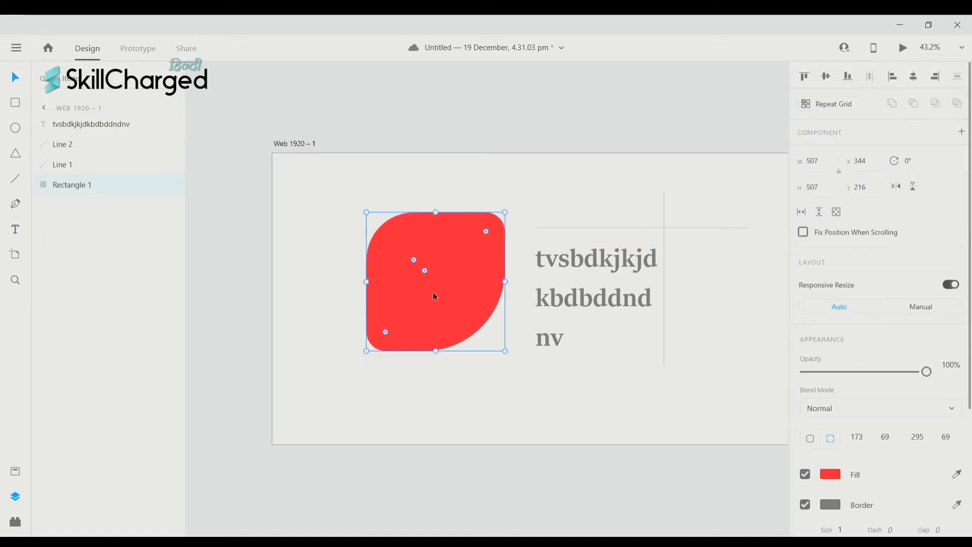
scroll(449, 288, right, 3)
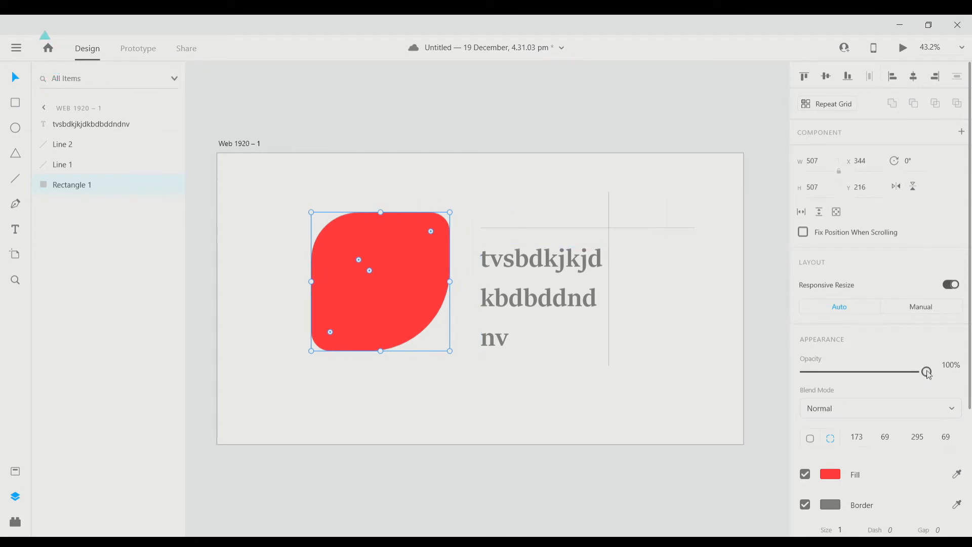
mouse_move(926, 371)
mouse_down()
mouse_move(760, 371)
mouse_move(926, 371)
mouse_up()
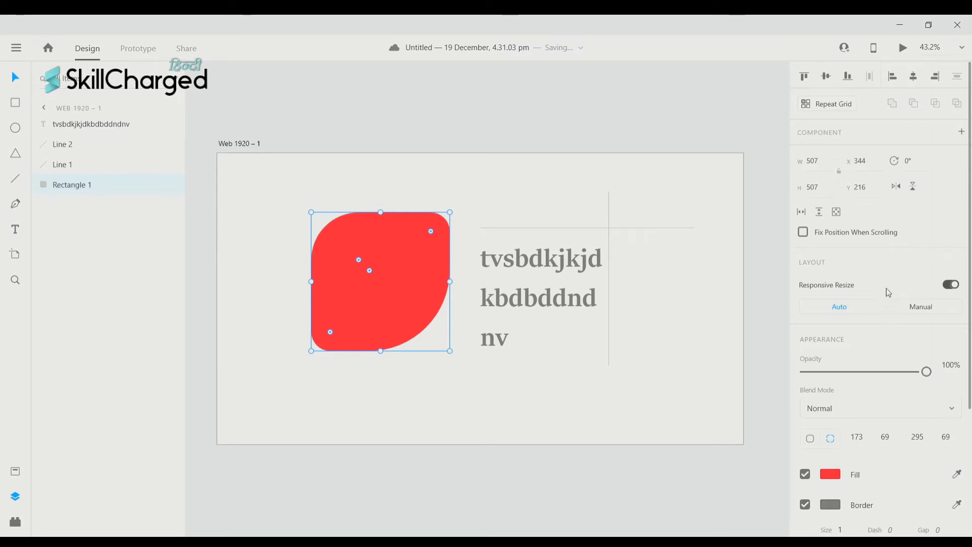
Try the Screen, Color Dodge, Darken and Color Burn blend modes on the red shape and restore Normal
click(894, 266)
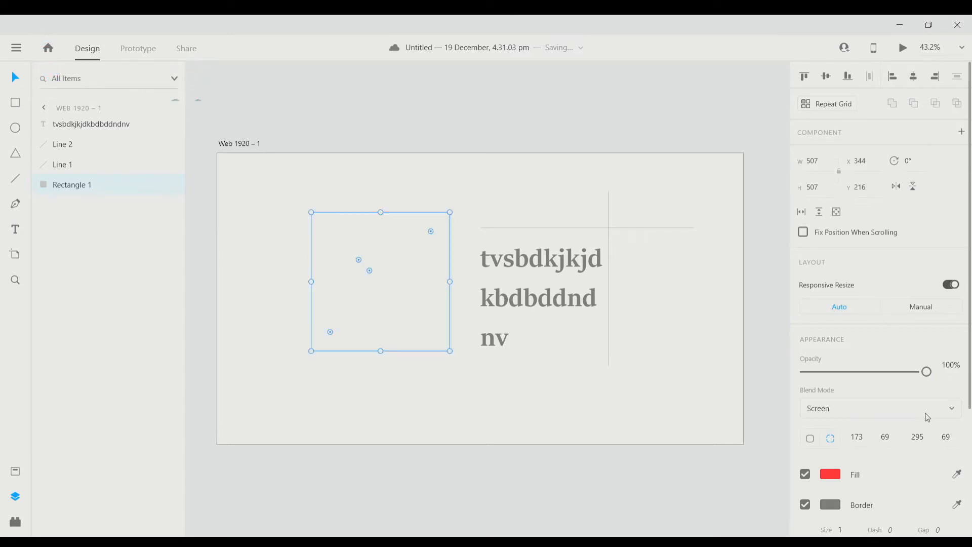
key(Down)
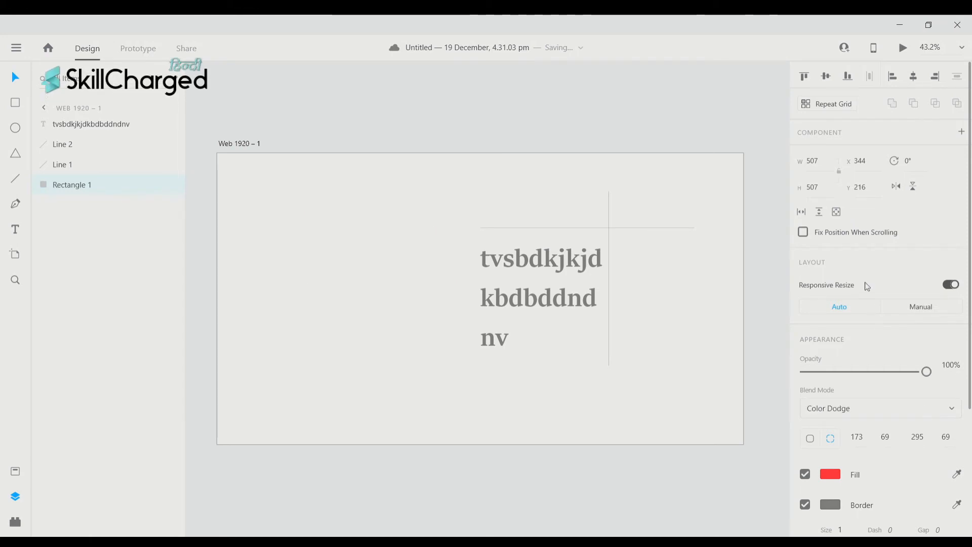
click(920, 414)
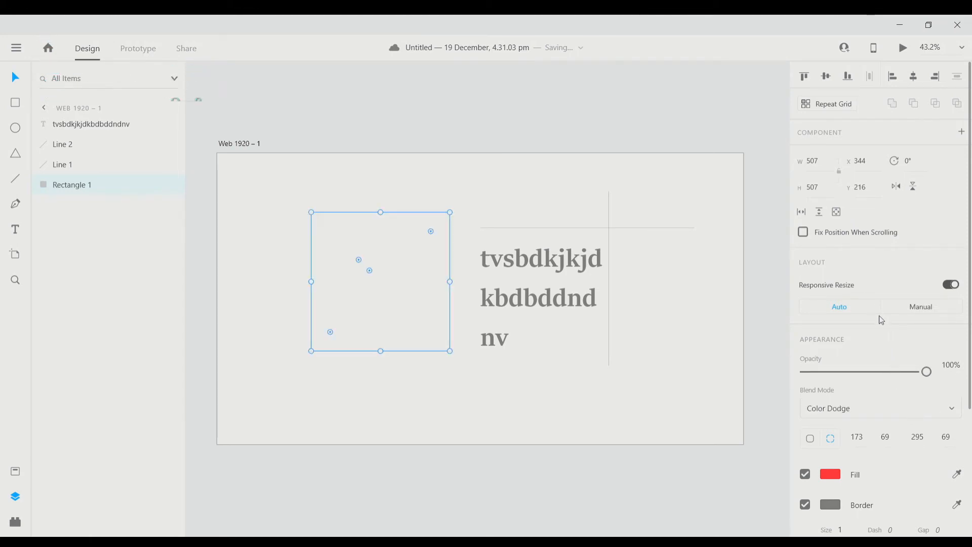
click(870, 278)
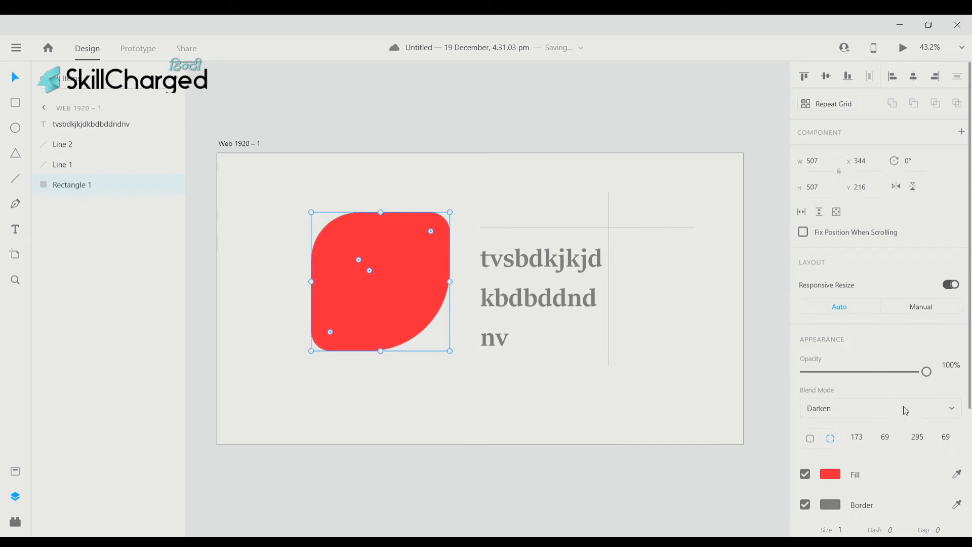
key(Down)
key(Down)
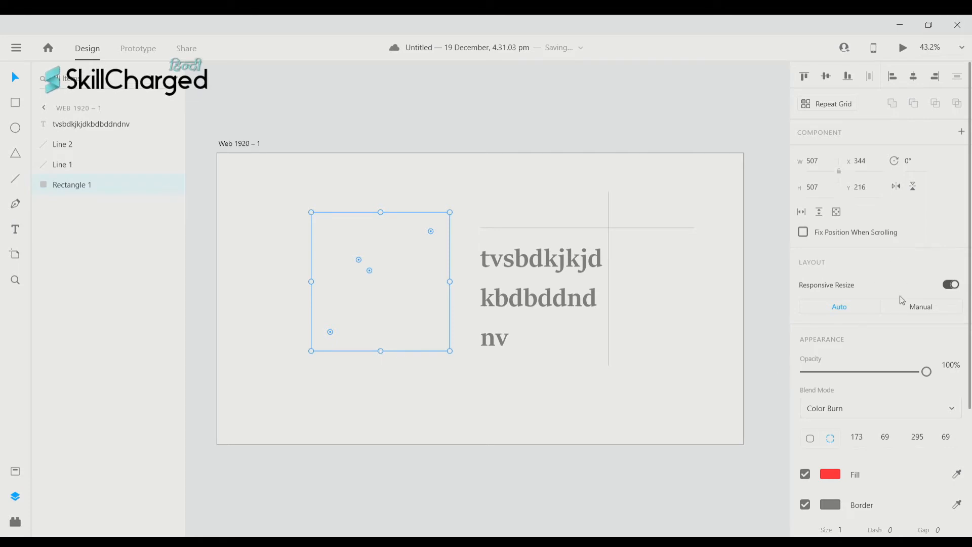
key(Up)
key(Up)
key(Up)
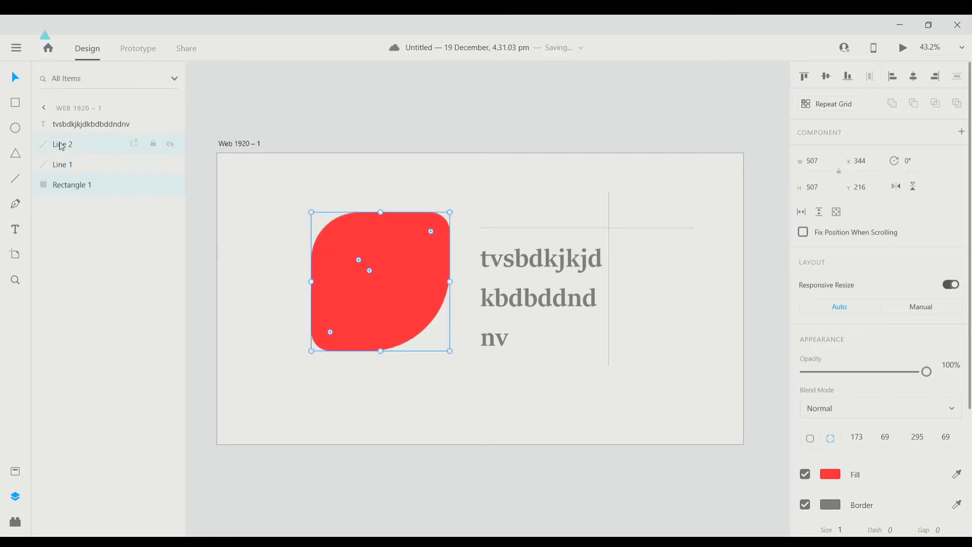
Draw a rectangle about 491 by 467 overlapping the red shape's upper-left part and fill it with green #1CA06F
click(16, 104)
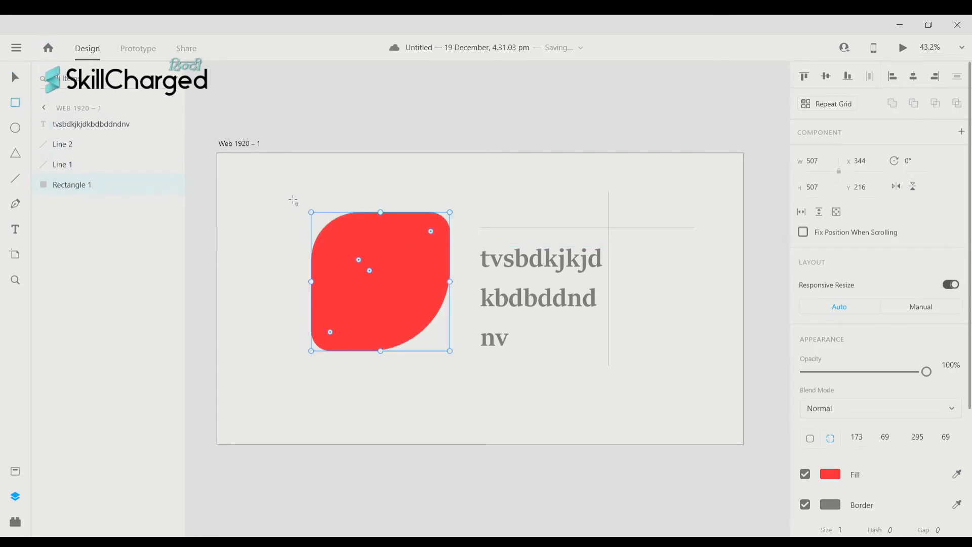
drag(288, 194, 436, 338)
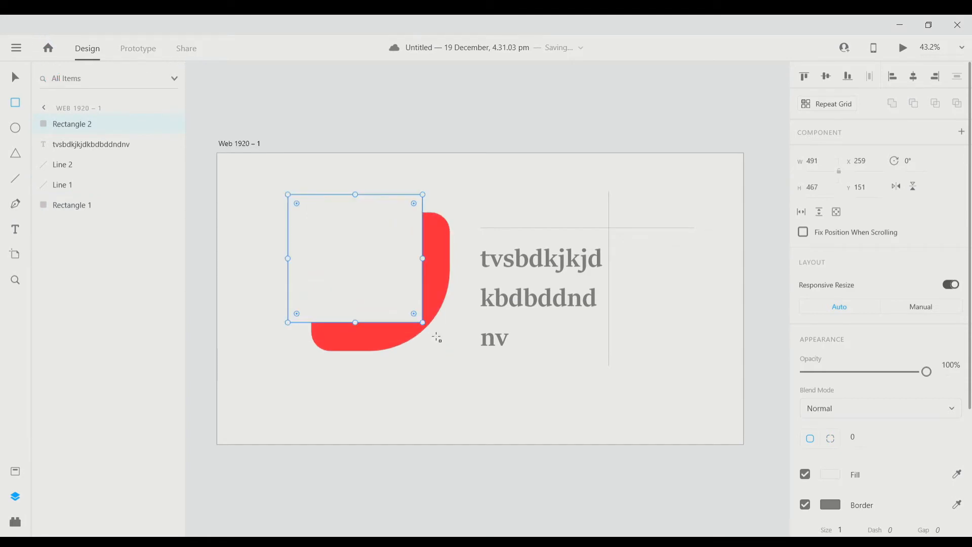
click(836, 477)
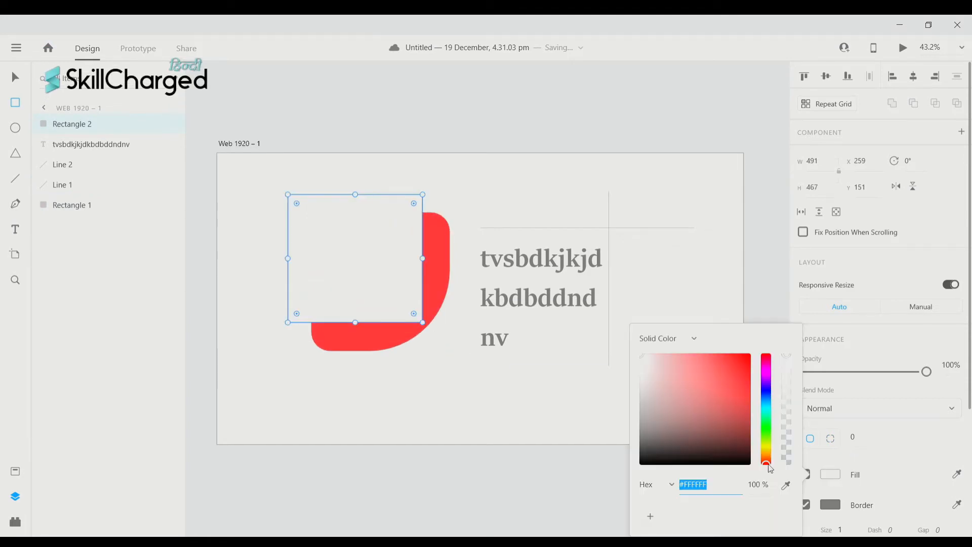
click(764, 420)
drag(706, 399, 731, 394)
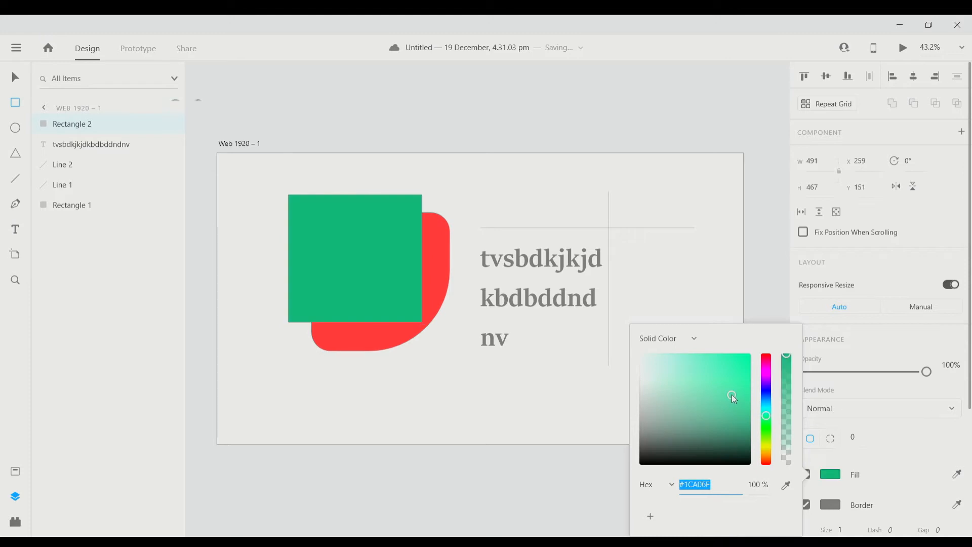
scroll(769, 299, down, 1)
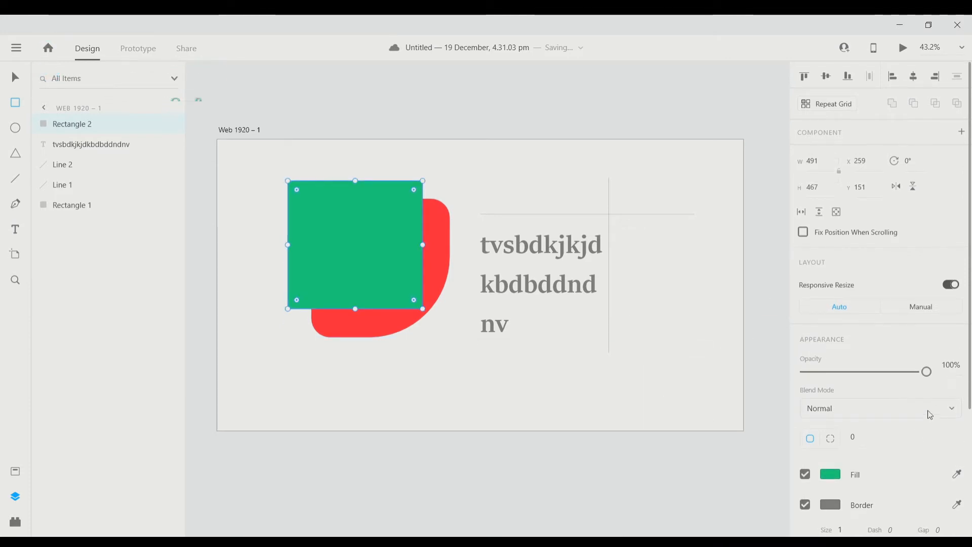
Try the Multiply, Color Dodge and Soft Light blend modes on the green rectangle and settle on Overlay
click(859, 274)
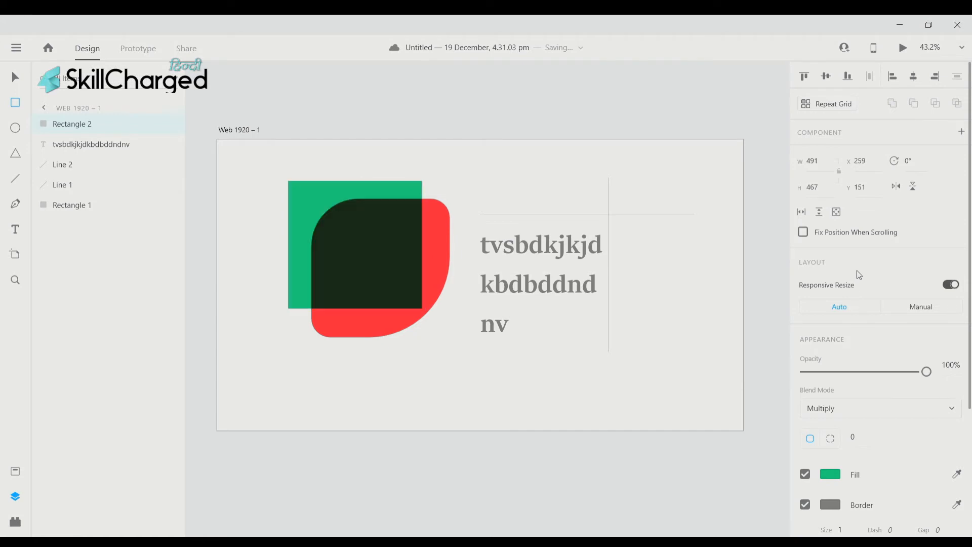
scroll(556, 345, left, 1)
scroll(452, 284, left, 2)
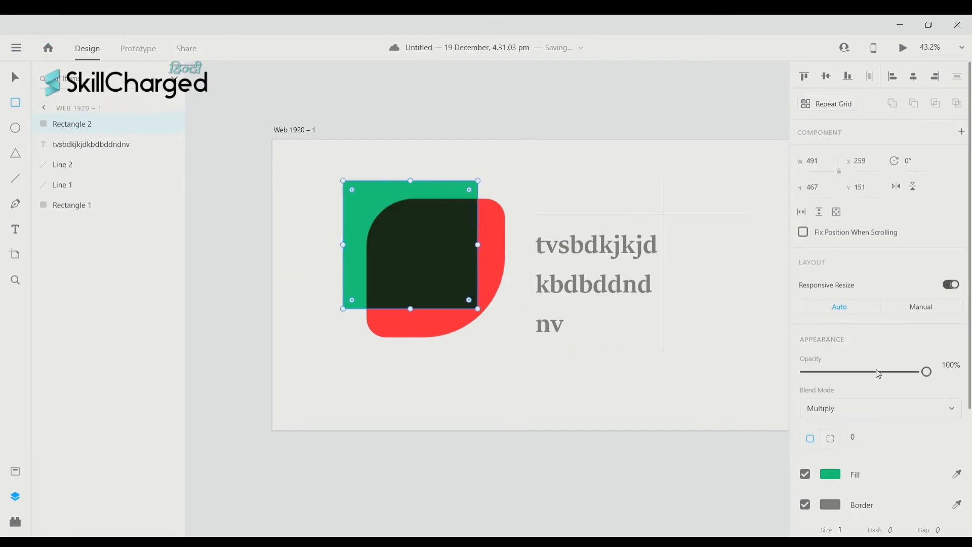
key(Down)
key(Down)
key(Down)
key(Down)
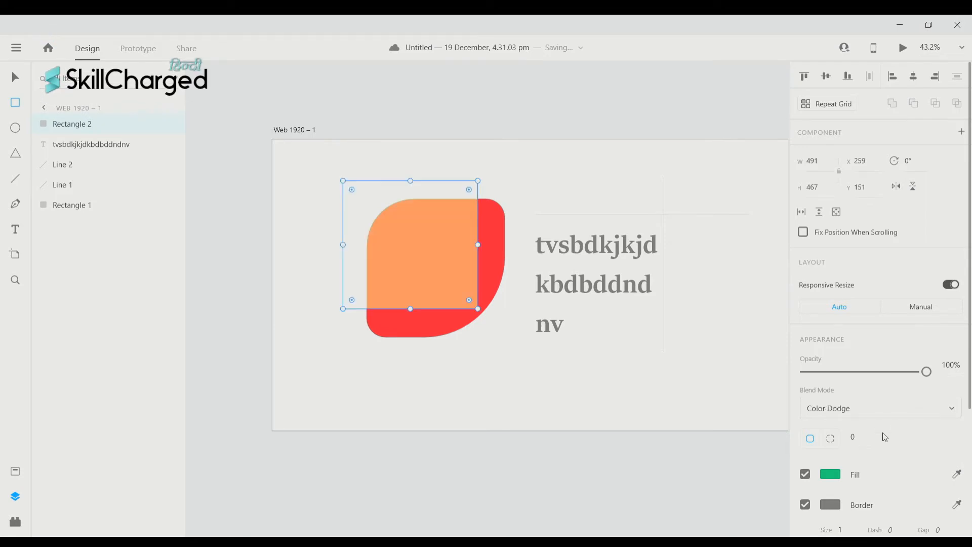
key(Down)
key(Down)
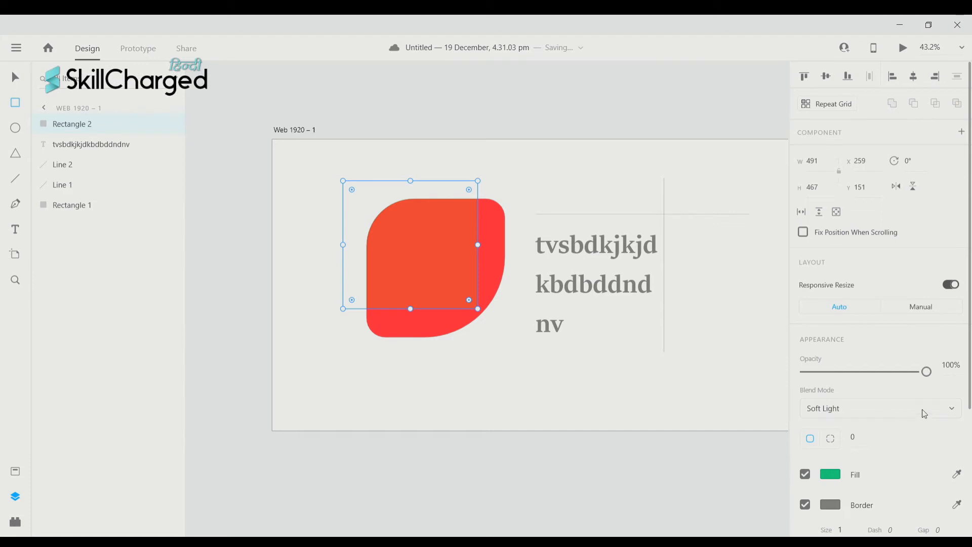
key(Up)
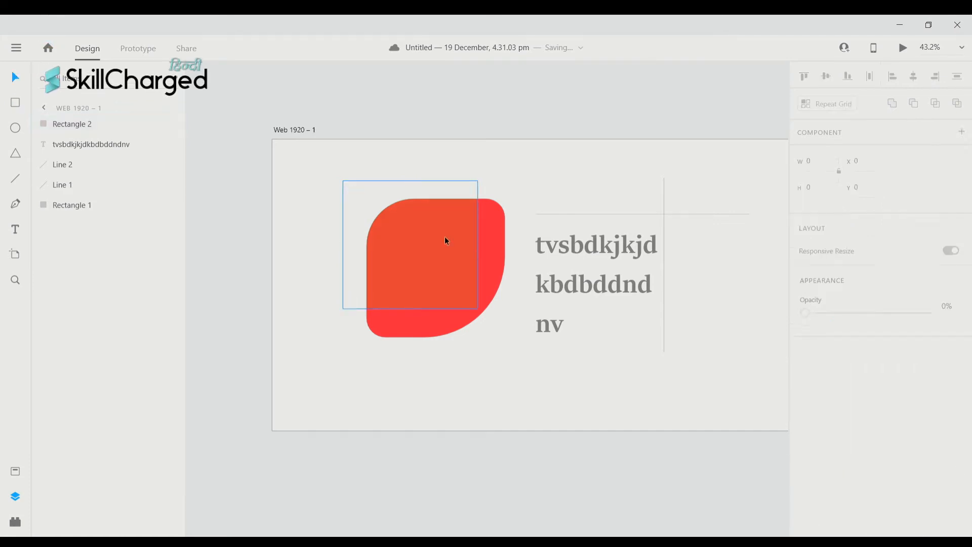
Try several green shades as the overlapping rectangle's fill and change it to blue #3E39C6
scroll(910, 397, down, 3)
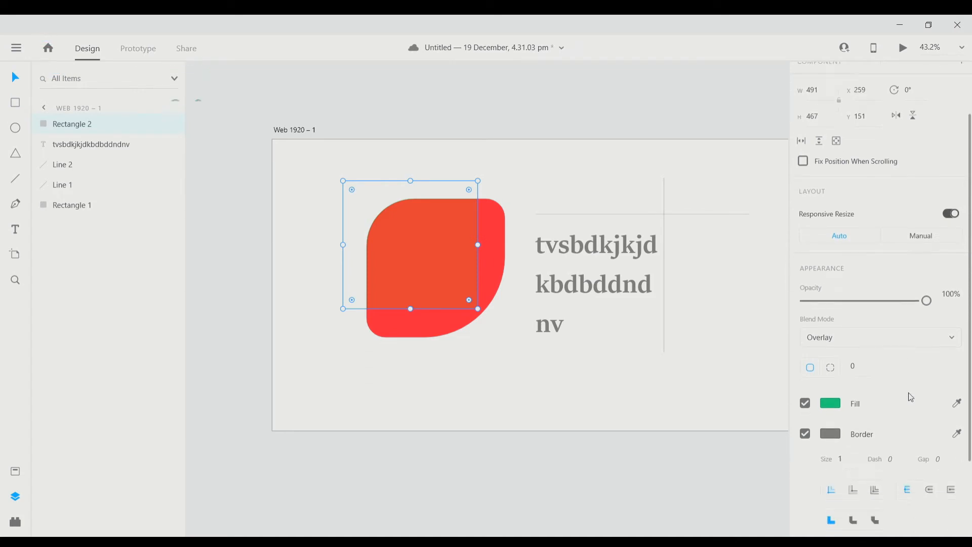
scroll(911, 397, down, 3)
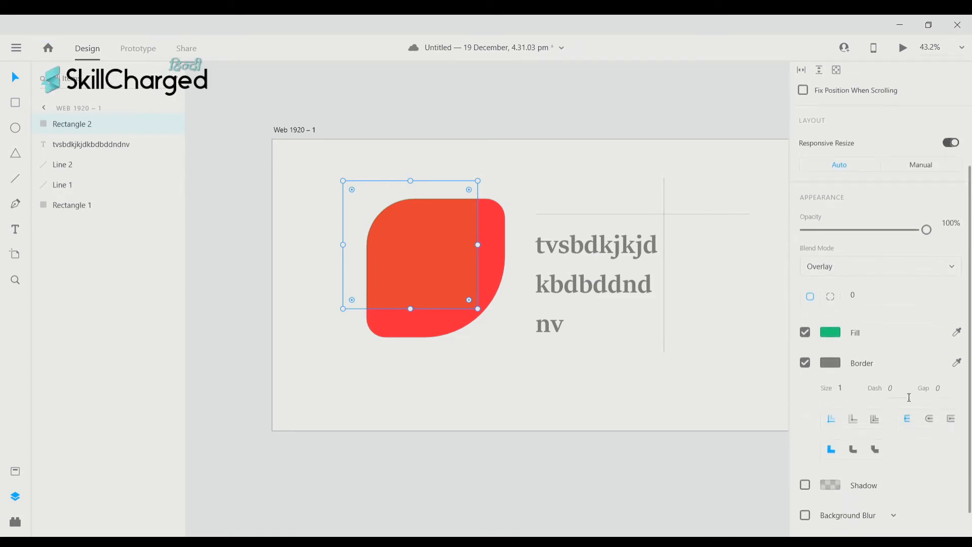
scroll(910, 397, down, 2)
click(830, 299)
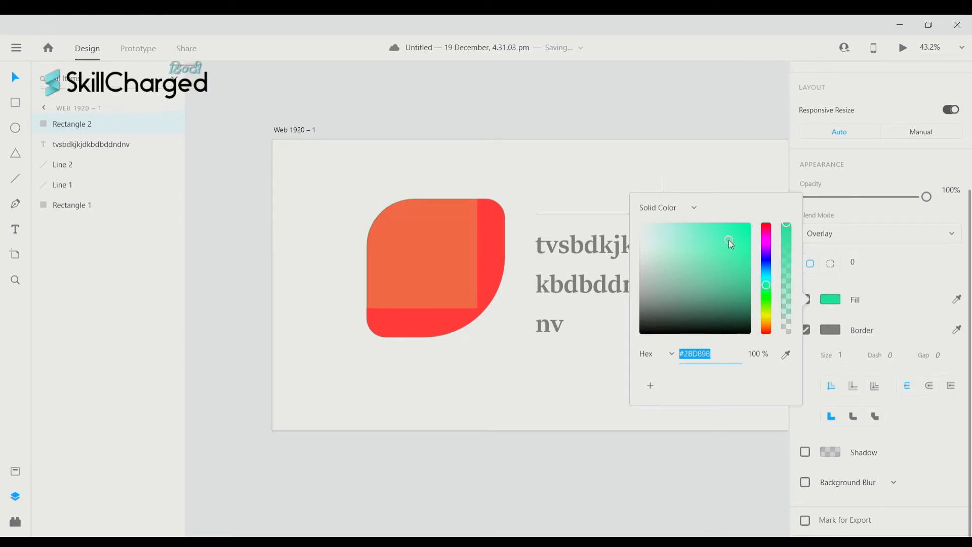
click(735, 276)
click(730, 320)
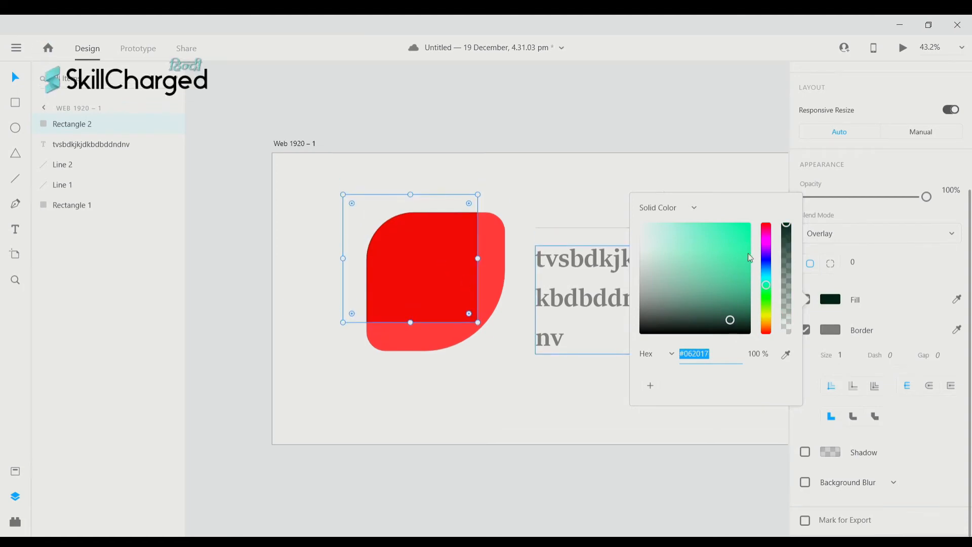
click(714, 231)
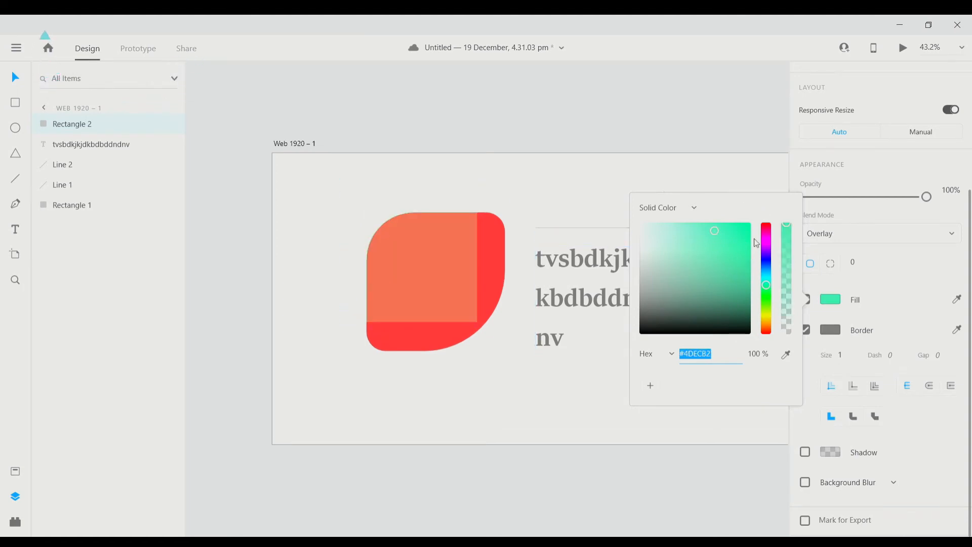
click(765, 259)
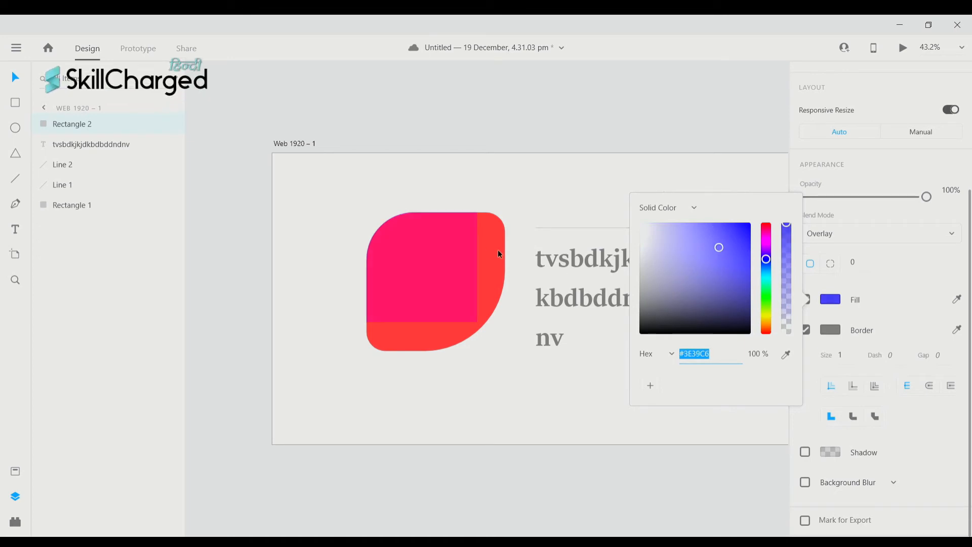
Try a near-black fill on the rounded red shape and change it to purple #4B1BB1
click(484, 248)
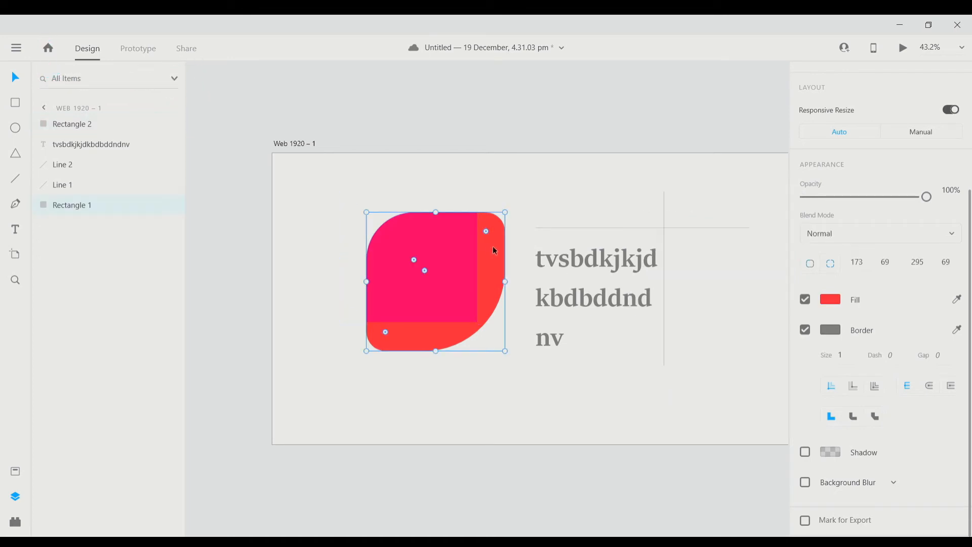
click(835, 301)
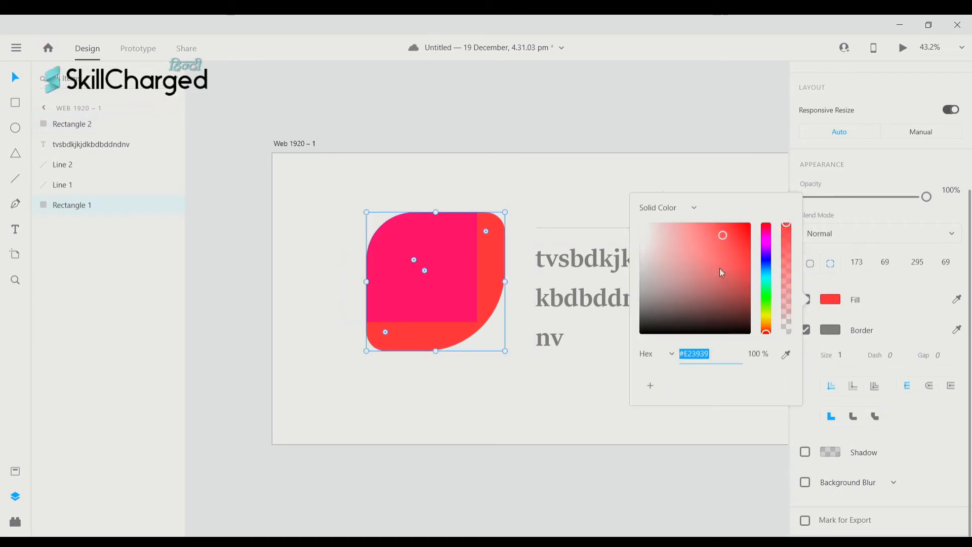
drag(722, 273, 738, 329)
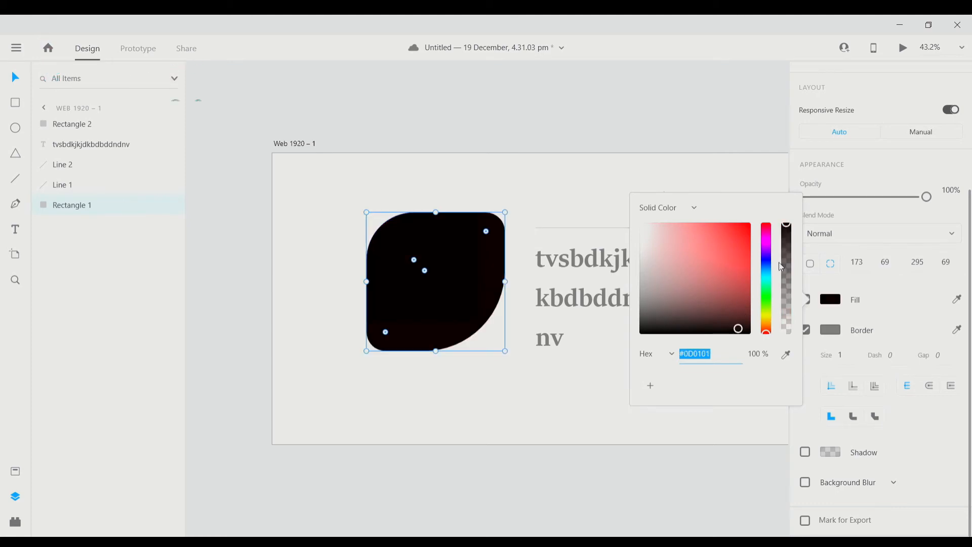
click(765, 254)
click(733, 257)
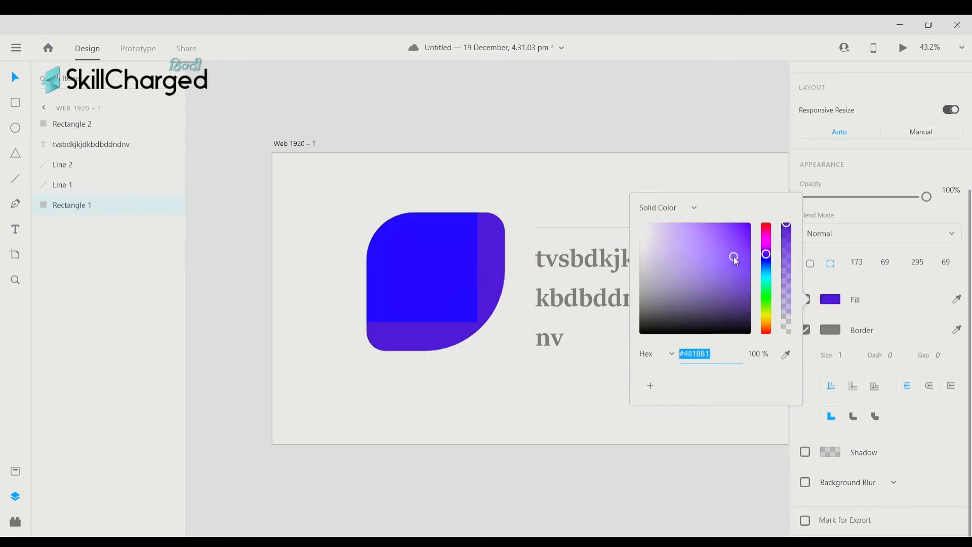
Try near-black shades for the purple shape's border and change its colour to yellow #F8F00F
click(832, 332)
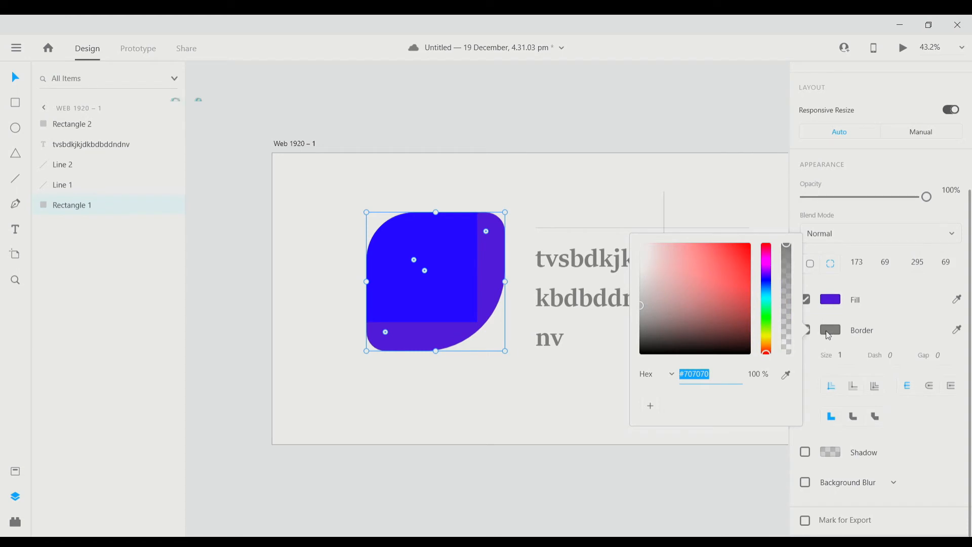
click(738, 344)
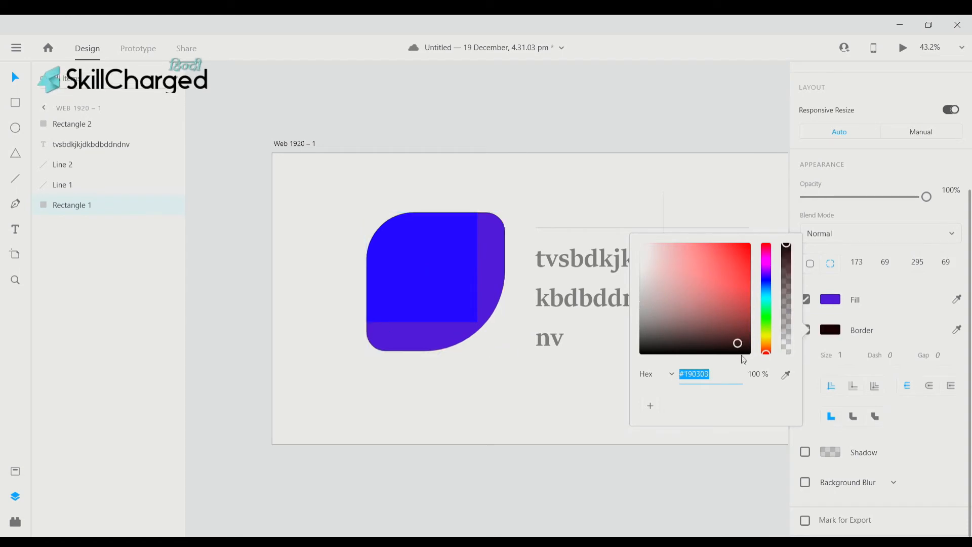
click(750, 348)
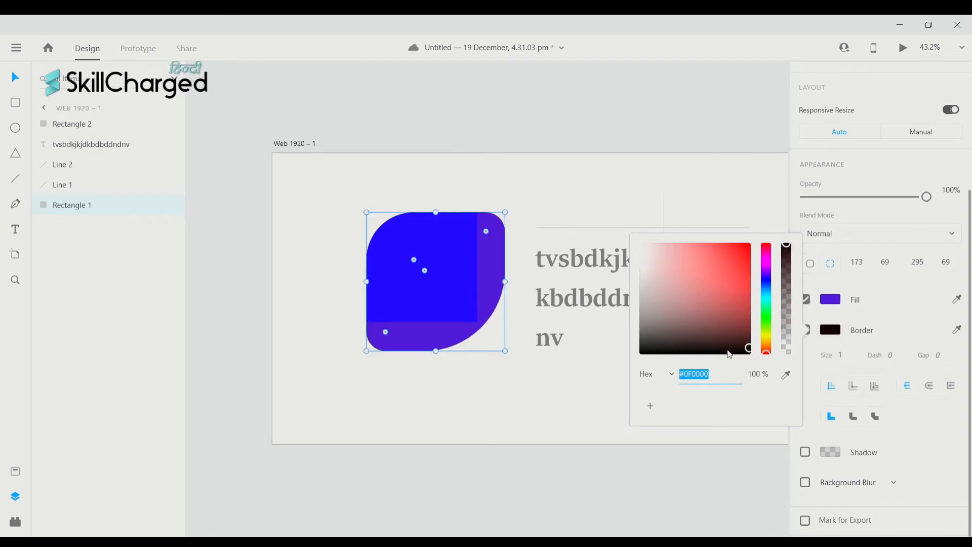
click(766, 338)
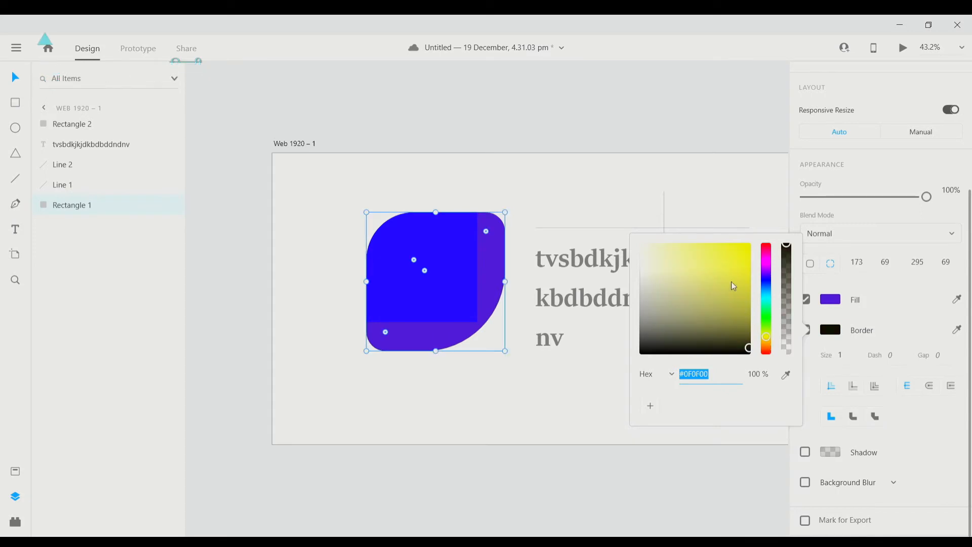
click(746, 248)
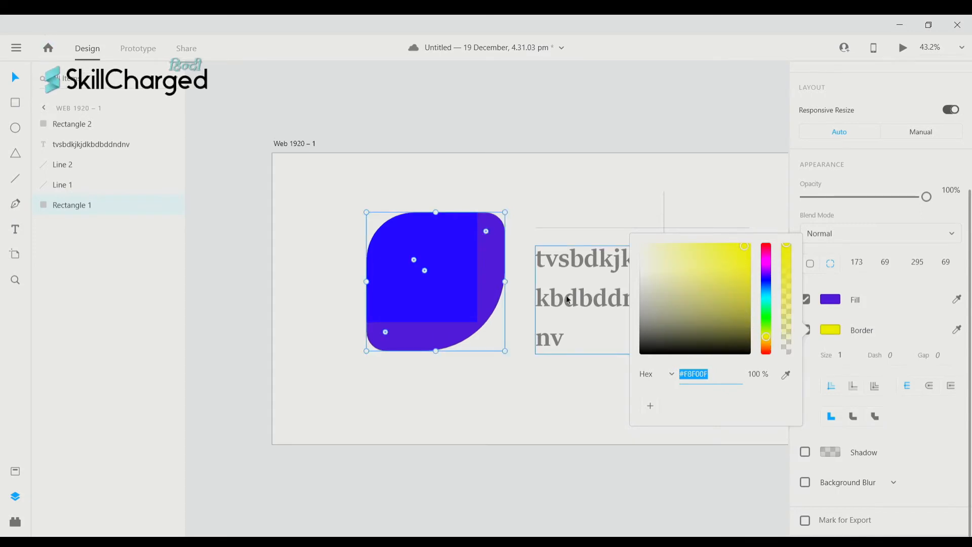
Try a border size of 5 on the purple shape and increase it to 25
click(847, 359)
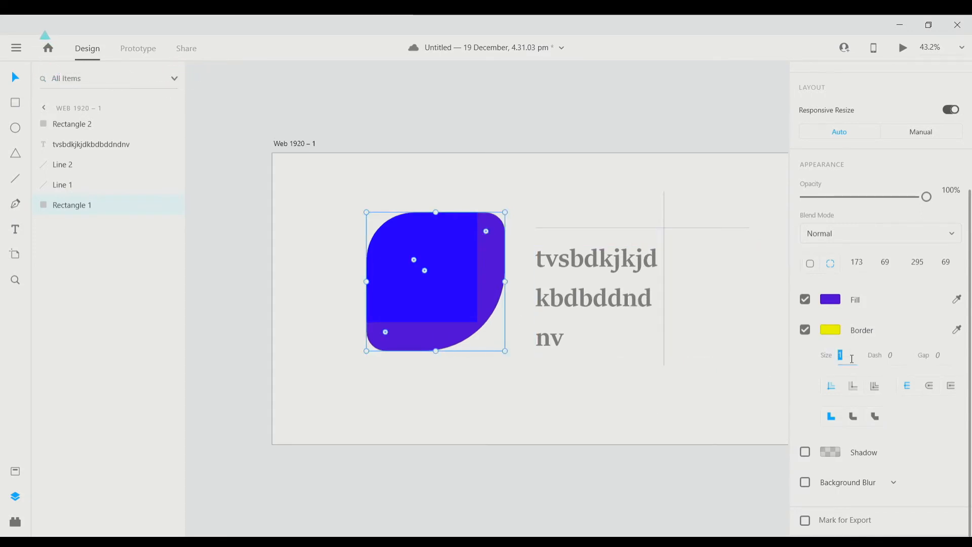
text(5)
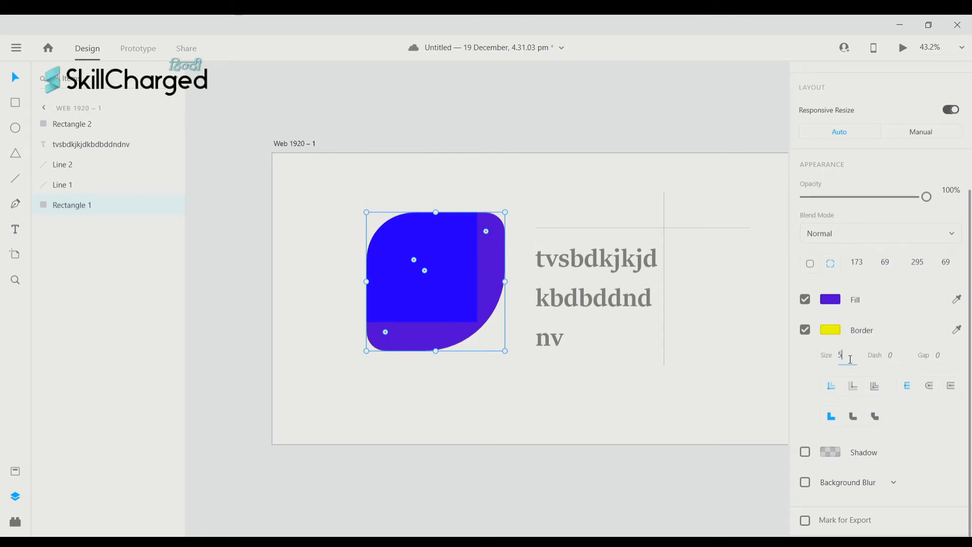
key(Return)
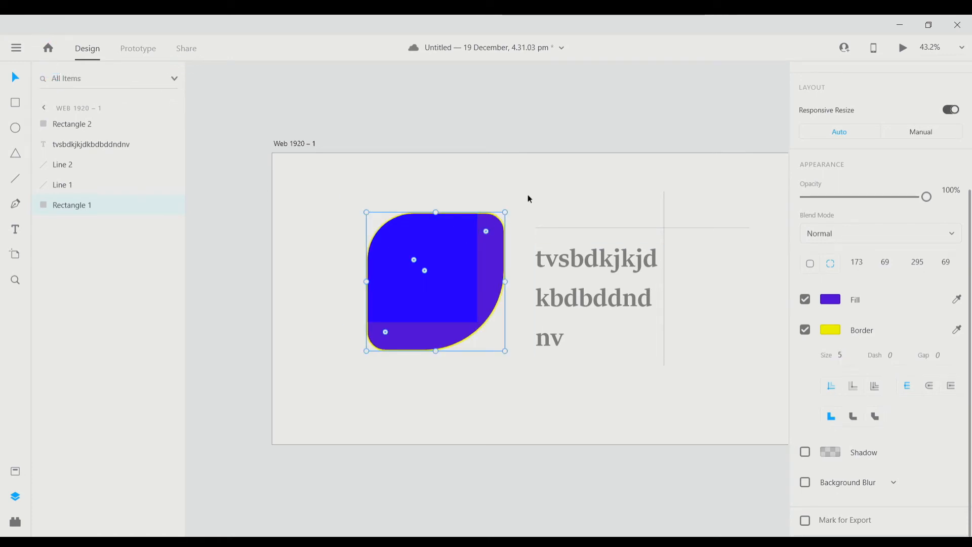
scroll(475, 284, up, 1)
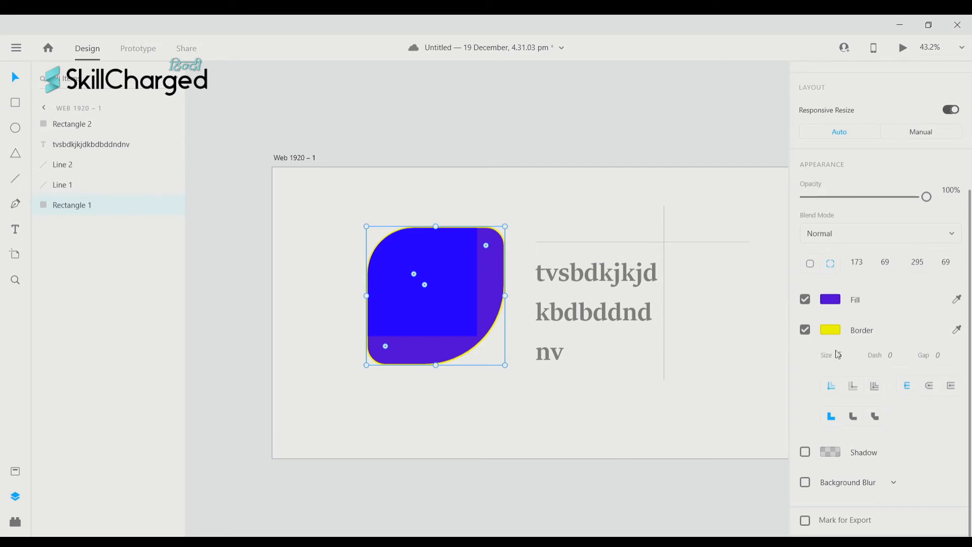
click(845, 360)
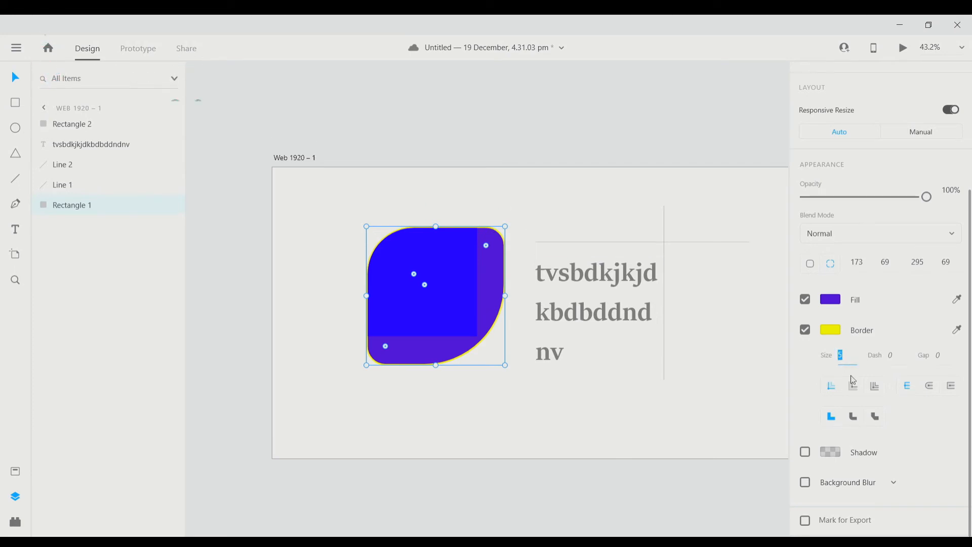
text(25)
key(Return)
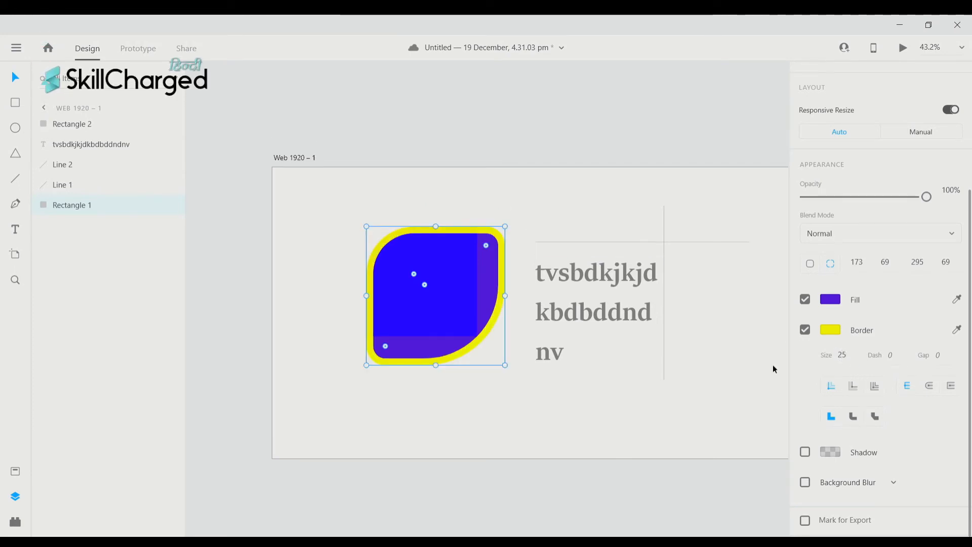
scroll(515, 262, up, 2)
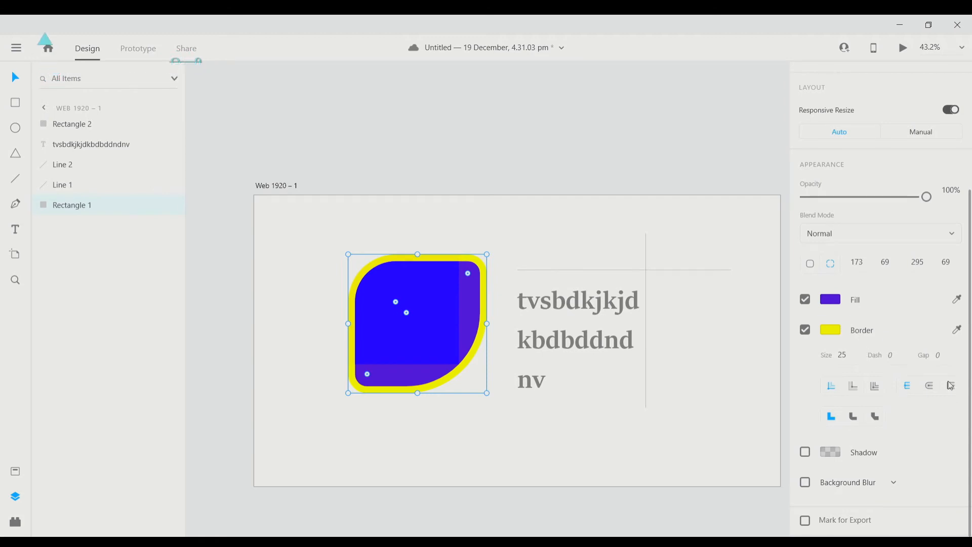
scroll(911, 384, up, 2)
scroll(876, 462, down, 2)
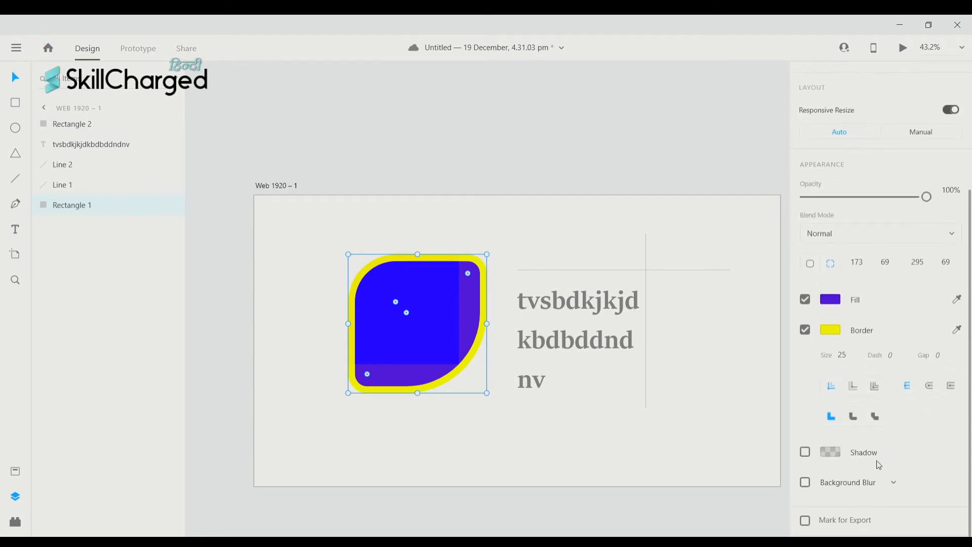
Toggle the purple shape's shadow to compare, leave it enabled and set its X offset to 50
click(806, 452)
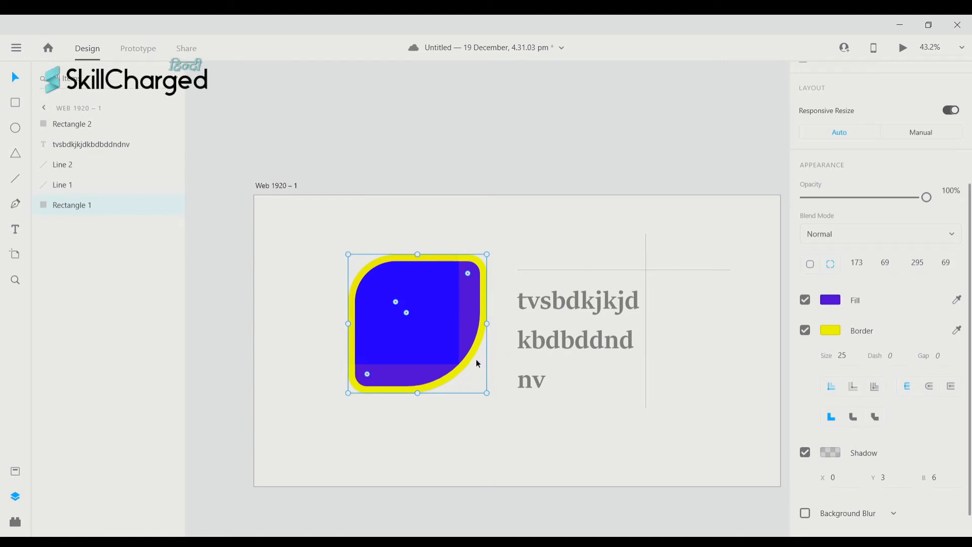
click(805, 453)
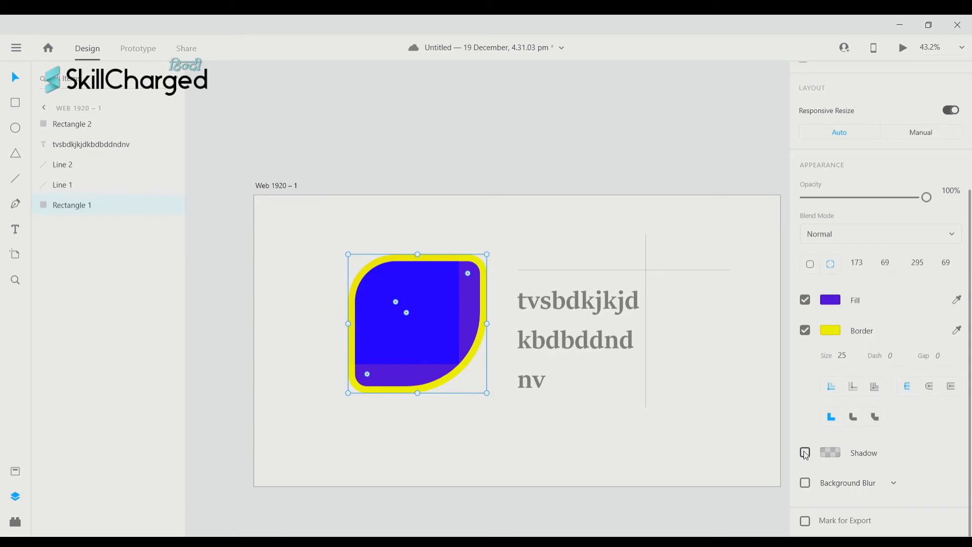
click(804, 452)
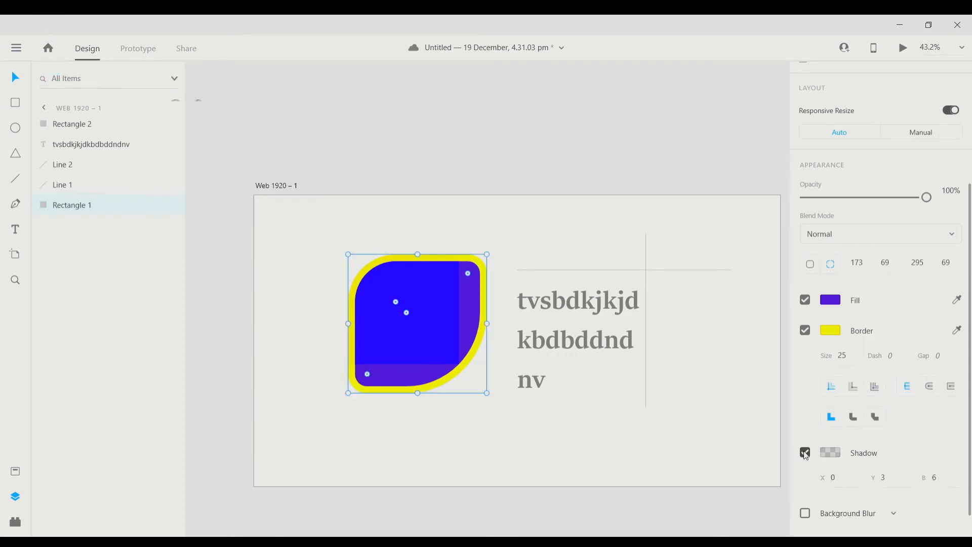
scroll(804, 454, down, 1)
scroll(468, 353, down, 1)
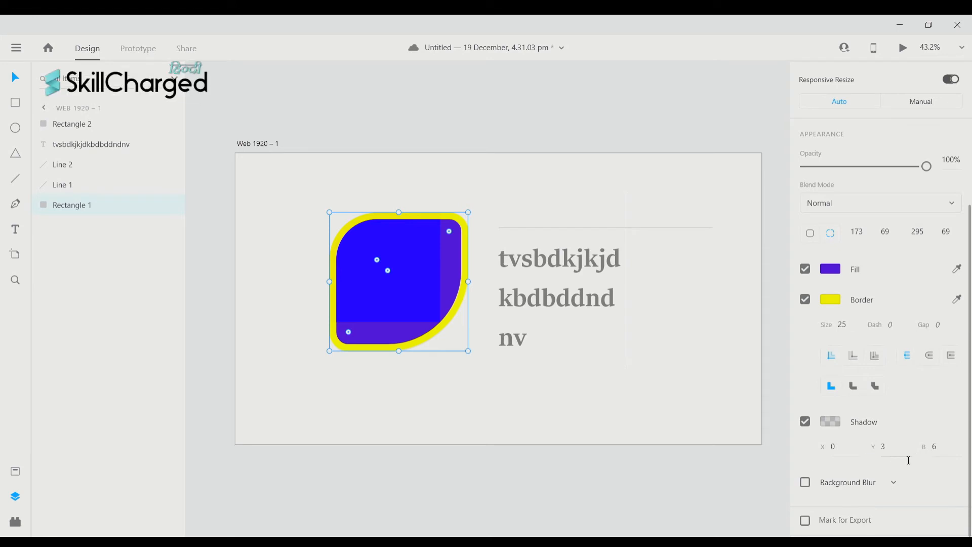
click(846, 452)
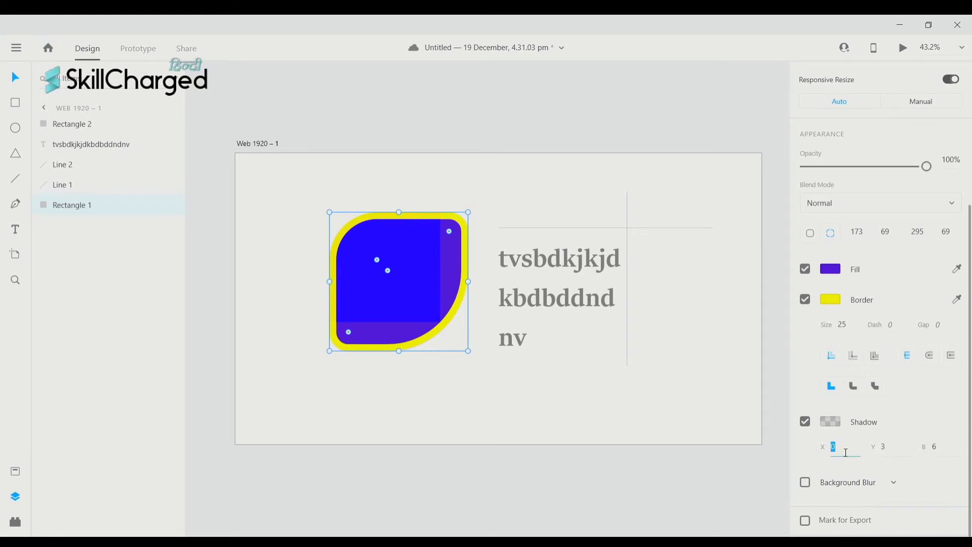
text(50)
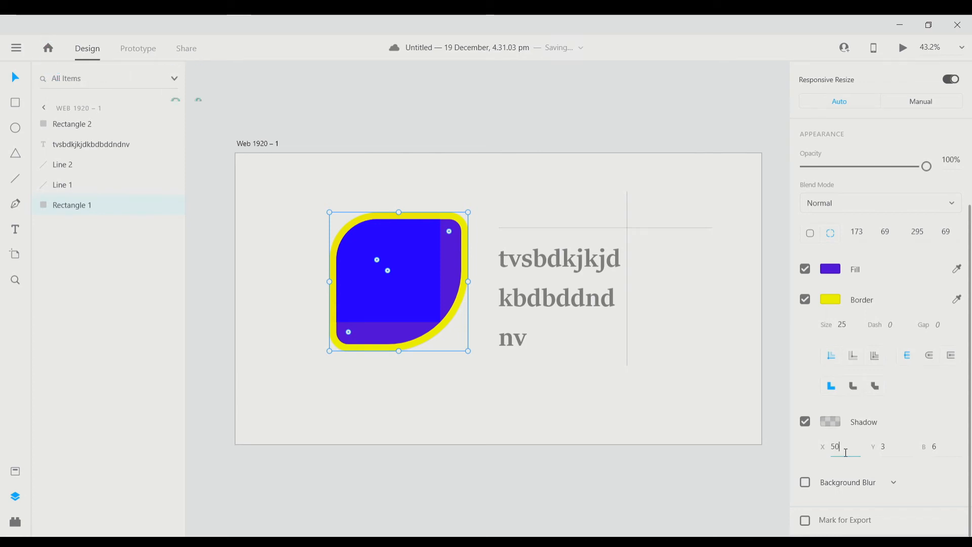
key(Return)
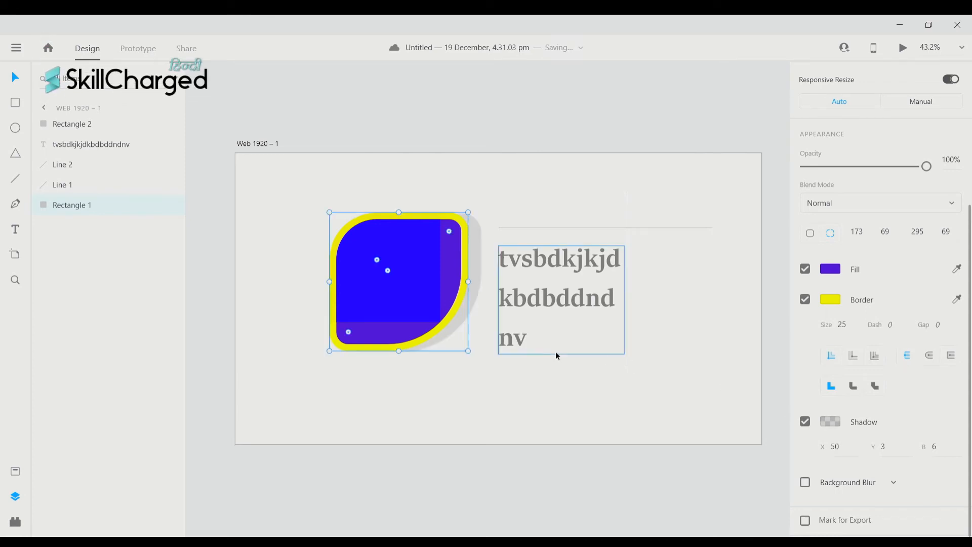
Set the blur of the purple shape's shadow to 25
scroll(447, 260, up, 1)
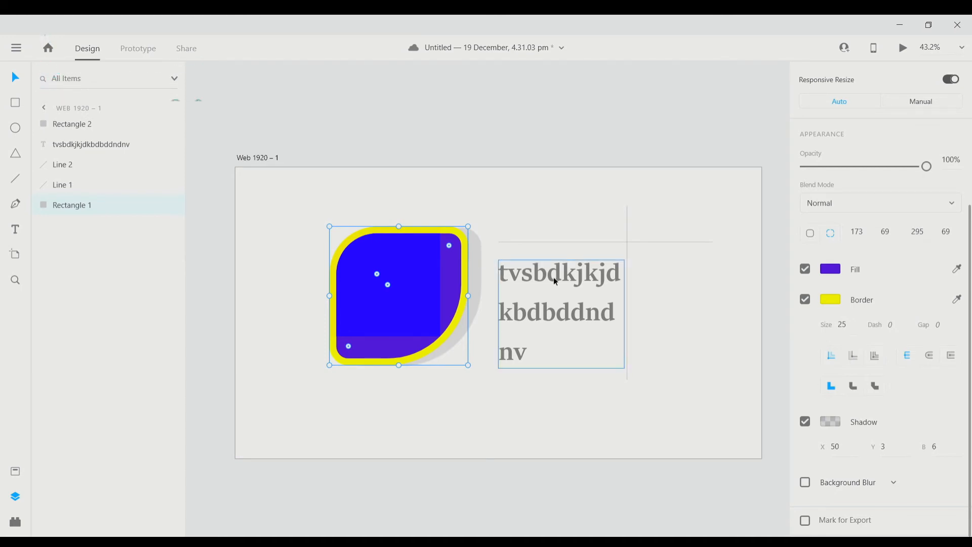
scroll(802, 424, up, 1)
scroll(904, 455, down, 1)
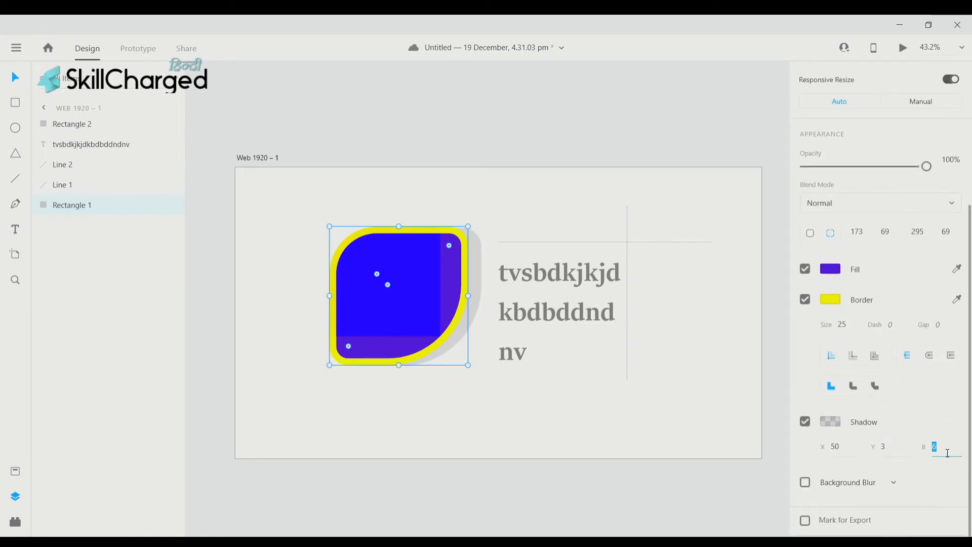
text(25)
key(Return)
click(478, 287)
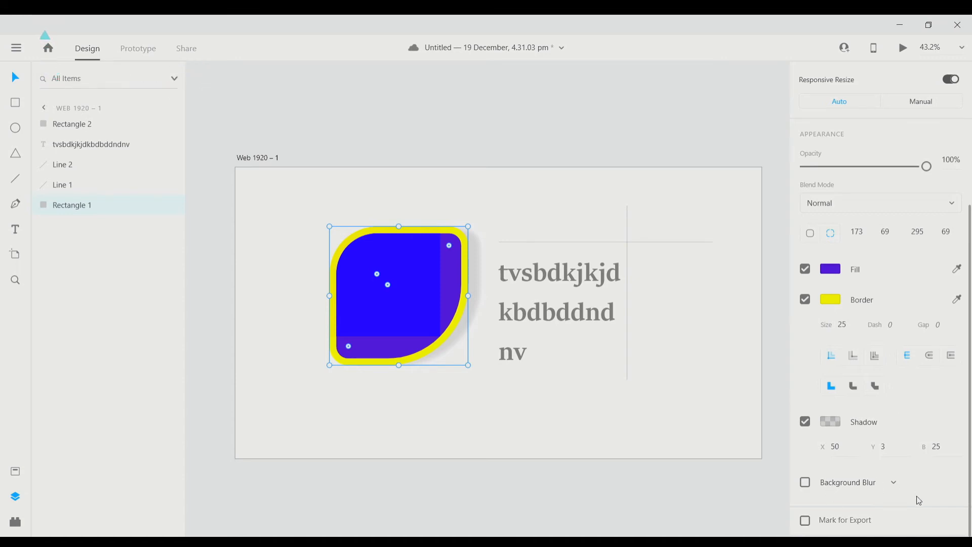
Enable Background Blur on the purple shape and switch the blur type to Object Blur
click(805, 483)
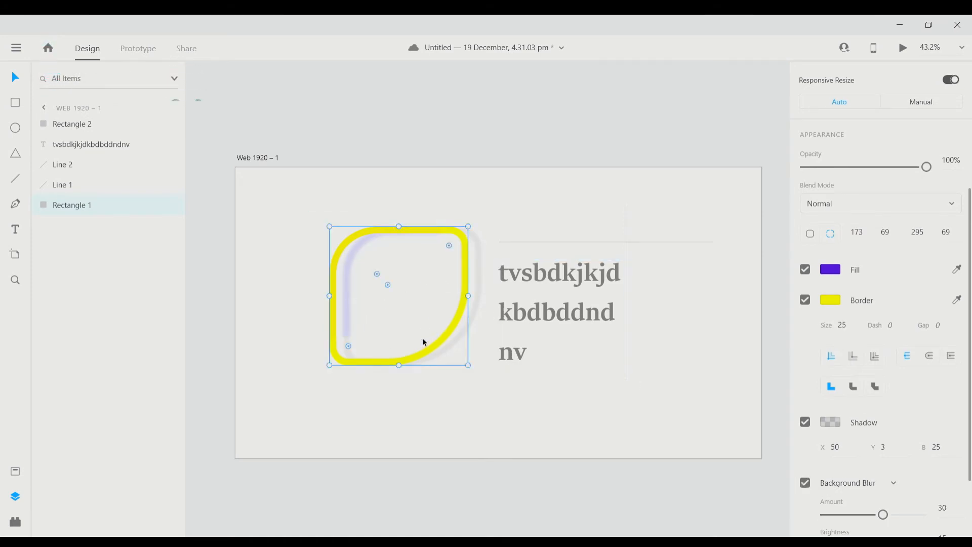
scroll(617, 311, right, 1)
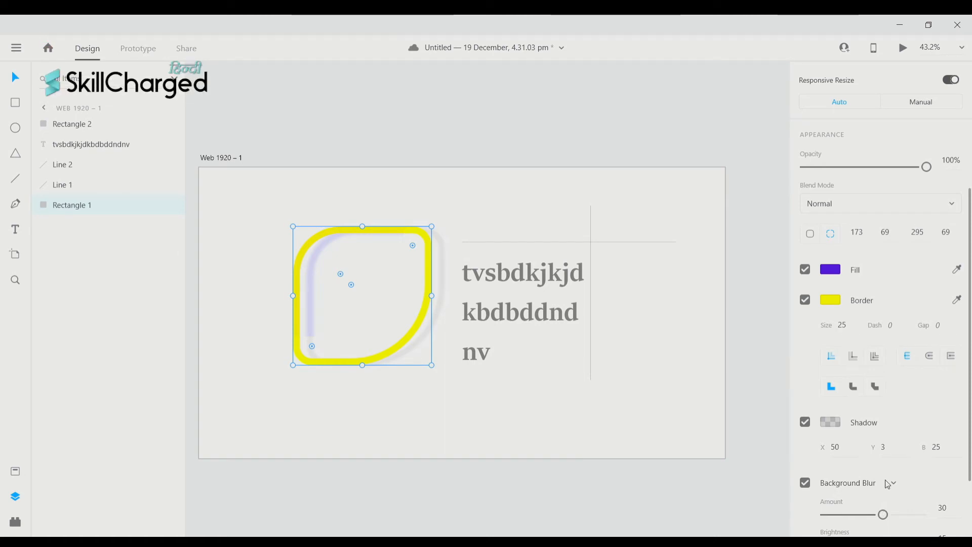
click(887, 483)
click(868, 511)
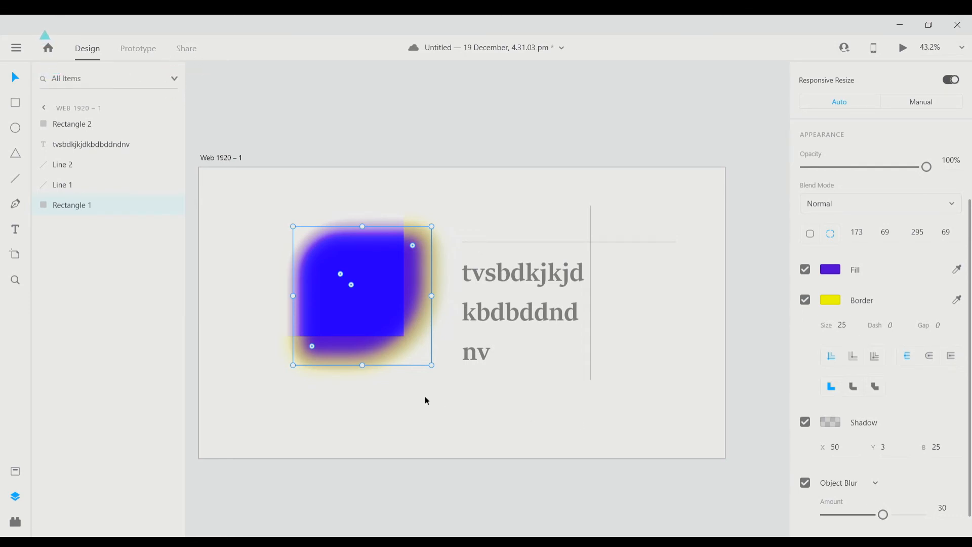
scroll(392, 333, left, 1)
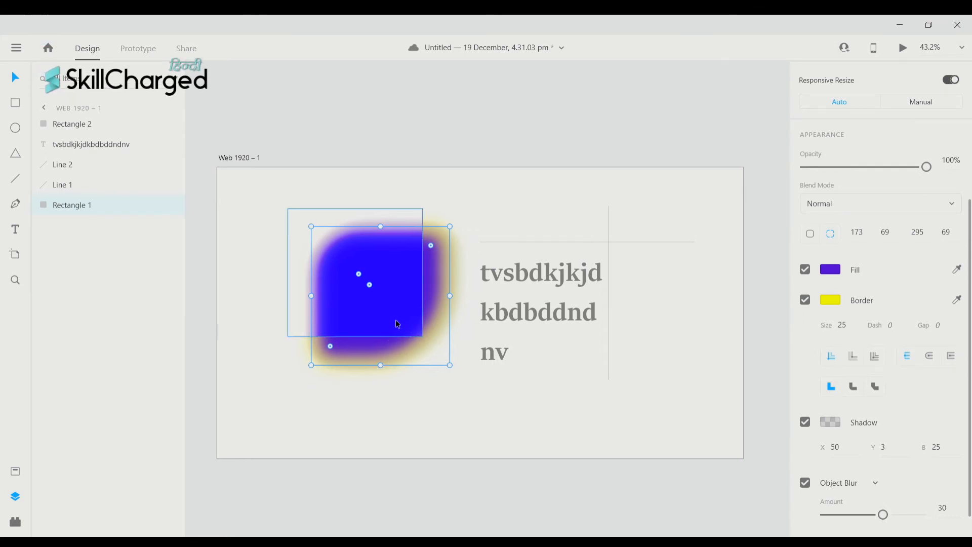
scroll(408, 273, left, 7)
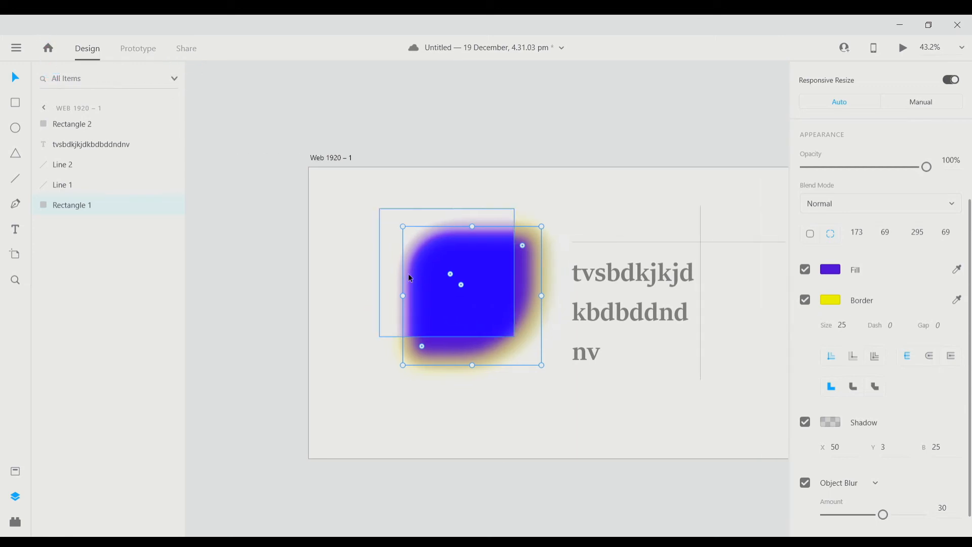
scroll(460, 238, down, 3)
scroll(494, 170, left, 1)
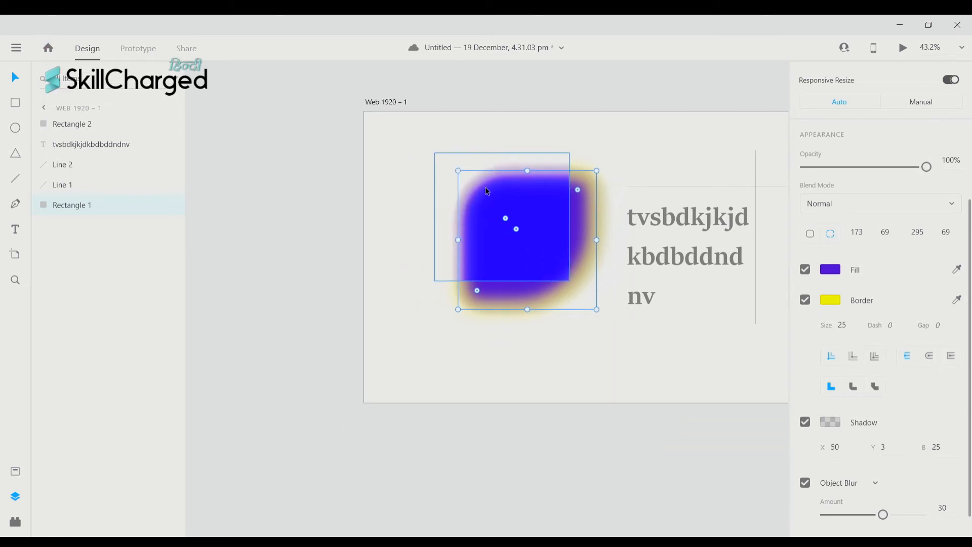
scroll(499, 195, up, 2)
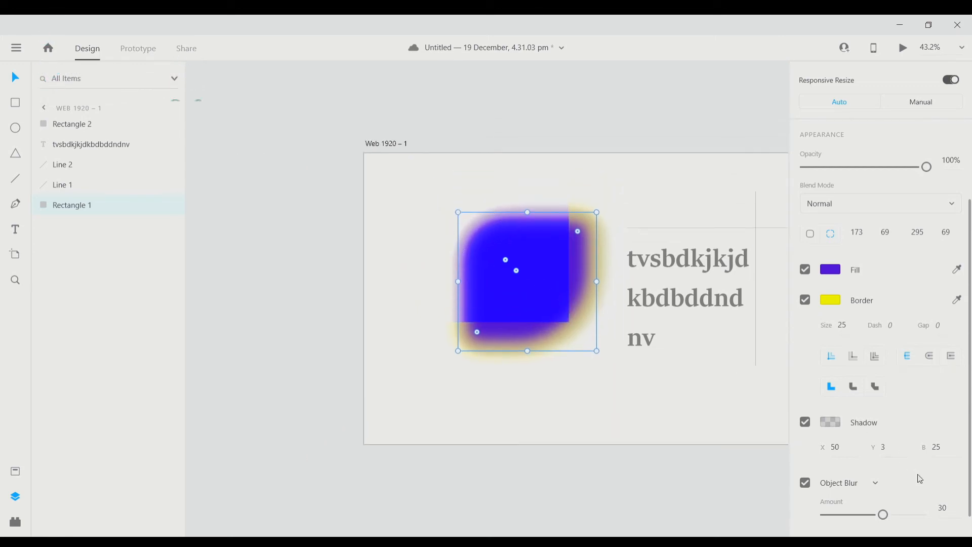
scroll(885, 481, up, 1)
scroll(875, 460, down, 2)
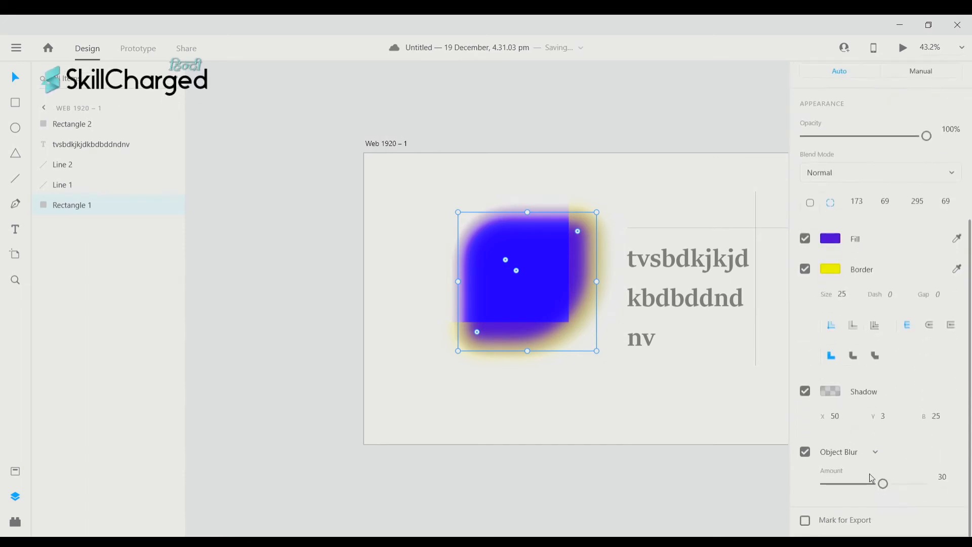
Switch the blur type of the yellow-bordered shape back to Background Blur
click(869, 429)
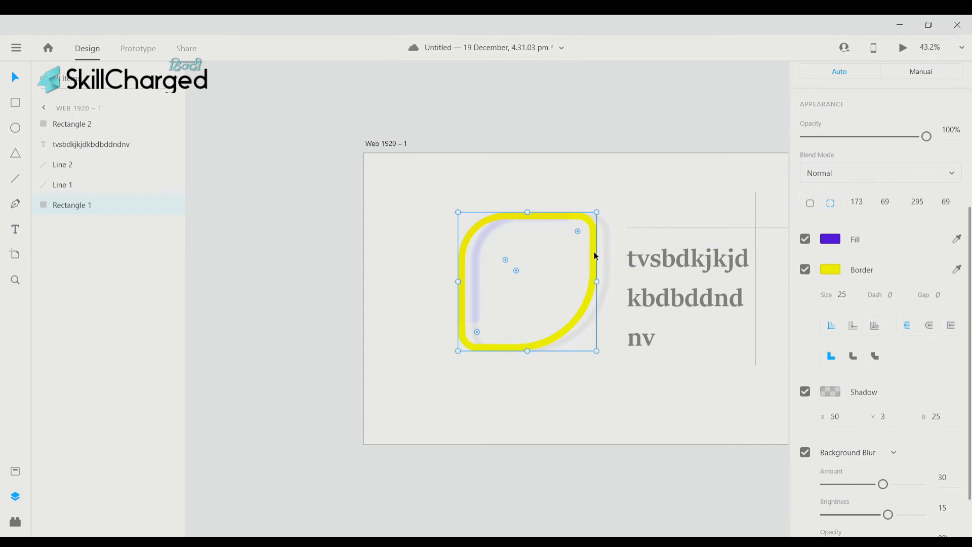
scroll(451, 341, up, 1)
scroll(591, 254, down, 1)
scroll(590, 254, right, 1)
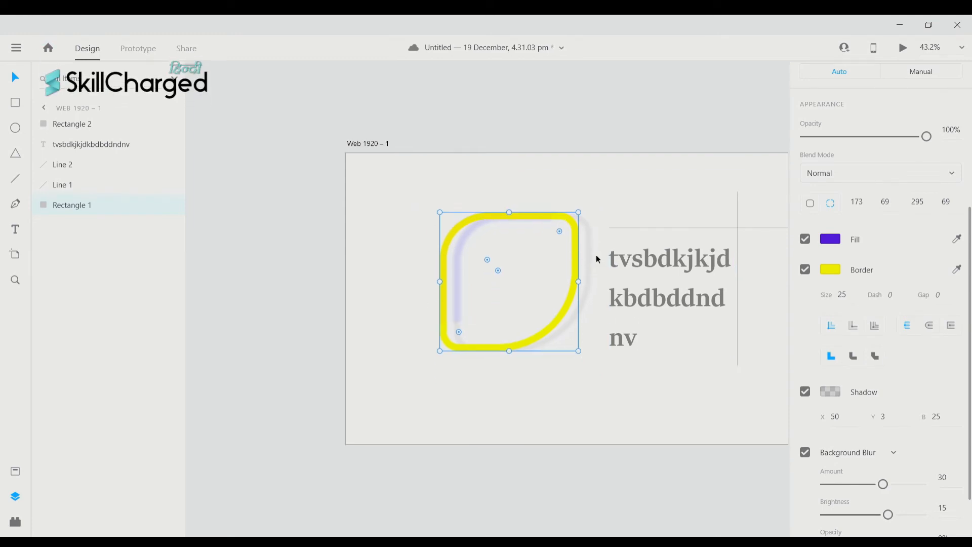
scroll(562, 297, down, 1)
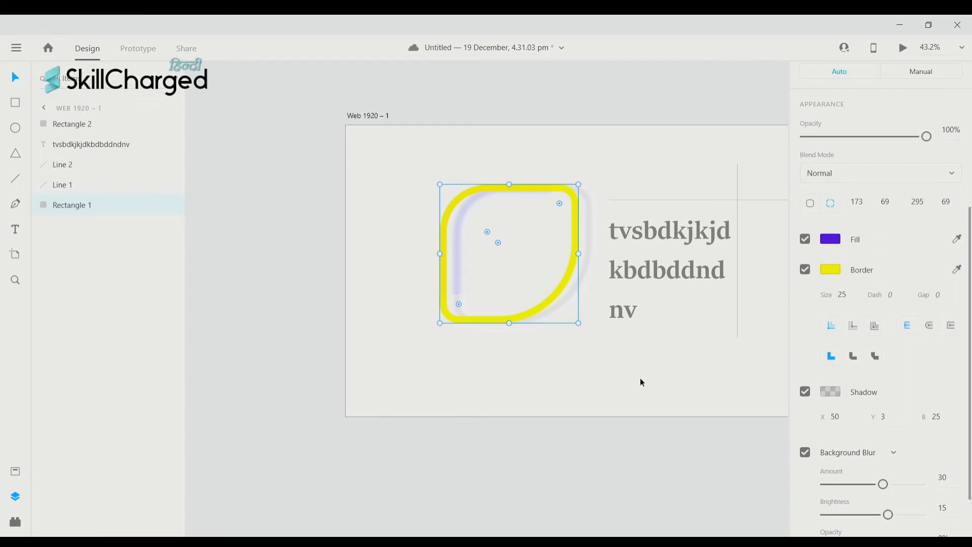
Set the shape's background blur amount to 25 and its brightness to 17
scroll(807, 373, down, 2)
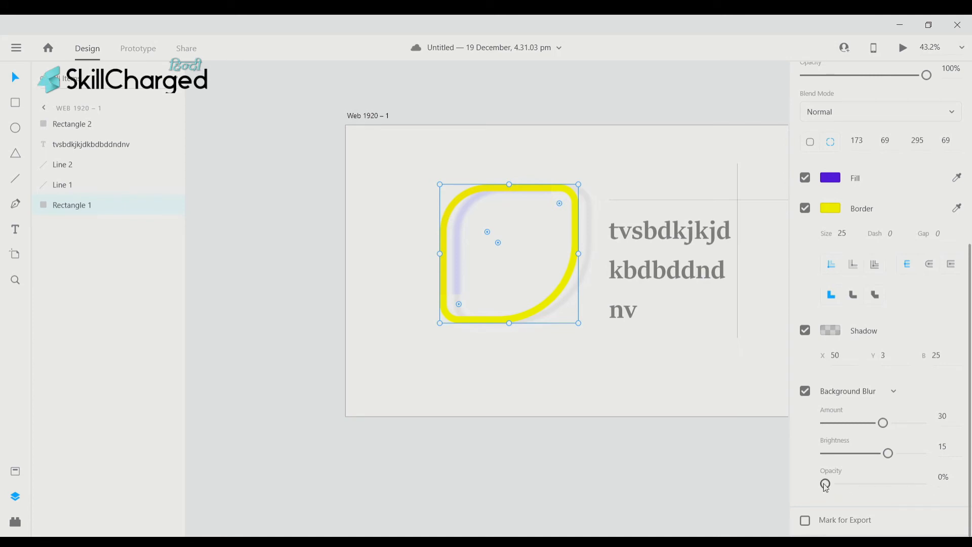
mouse_move(825, 485)
mouse_down()
mouse_move(928, 489)
mouse_move(825, 485)
mouse_up()
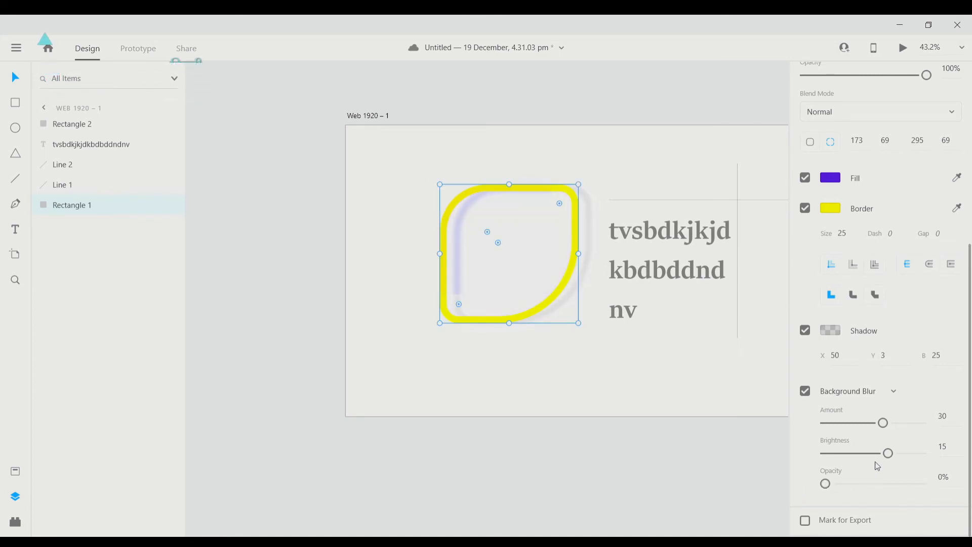
drag(892, 455, 877, 437)
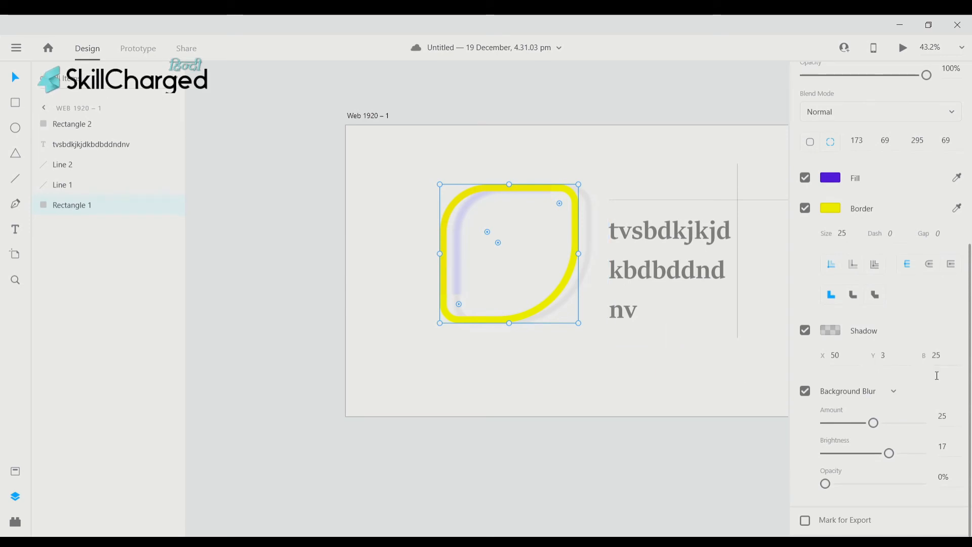
scroll(500, 245, down, 1)
scroll(500, 245, left, 1)
scroll(649, 301, left, 5)
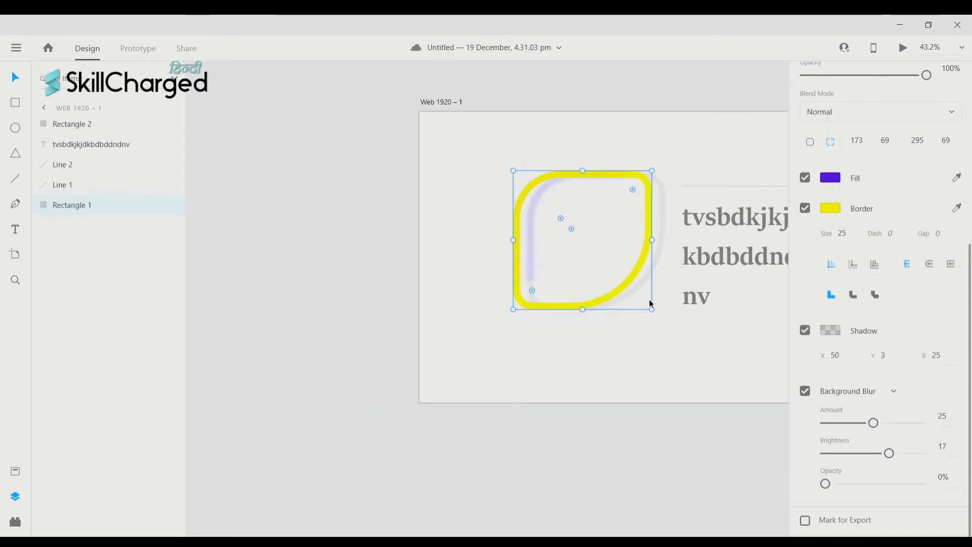
scroll(649, 302, right, 9)
scroll(651, 303, left, 4)
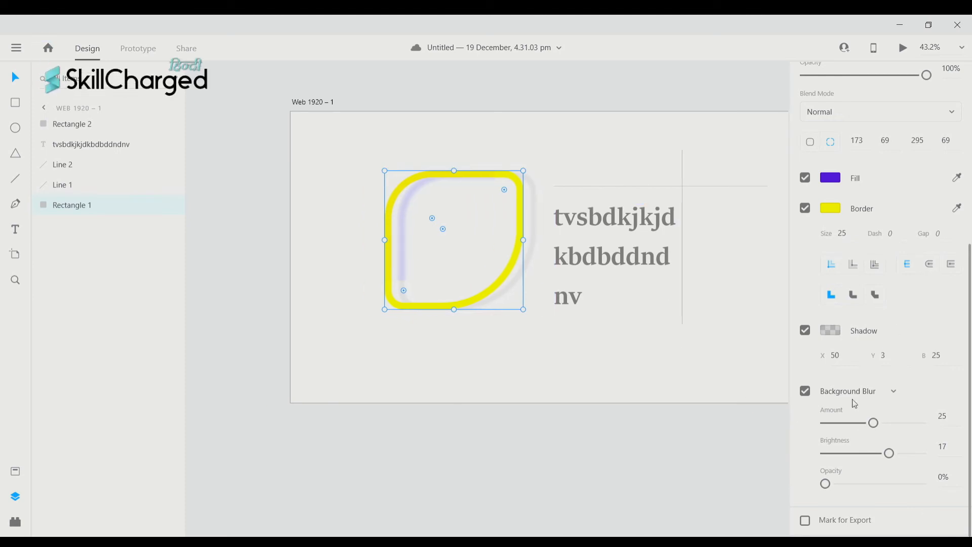
scroll(854, 403, up, 5)
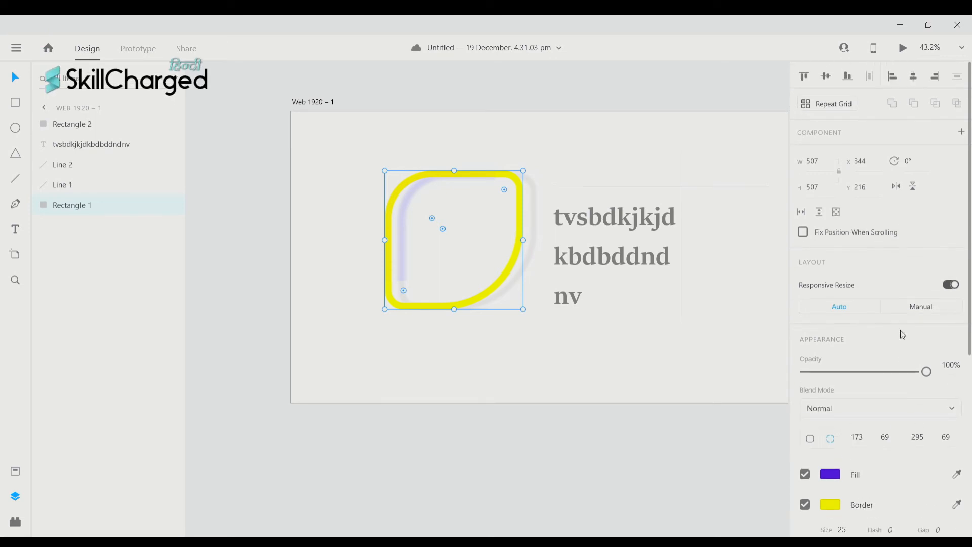
scroll(911, 339, down, 5)
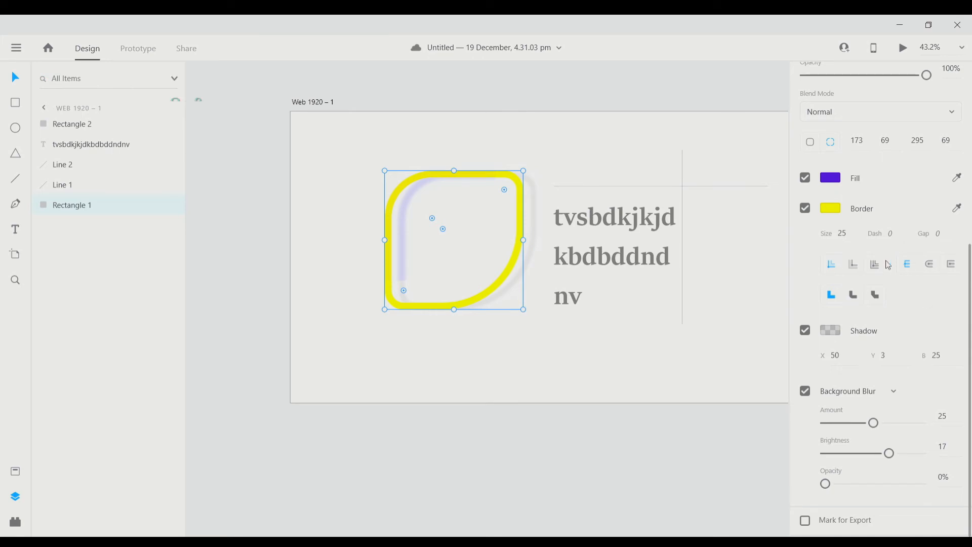
Try a linear and a radial gradient on the shape's fill, and return it to a solid color
click(830, 178)
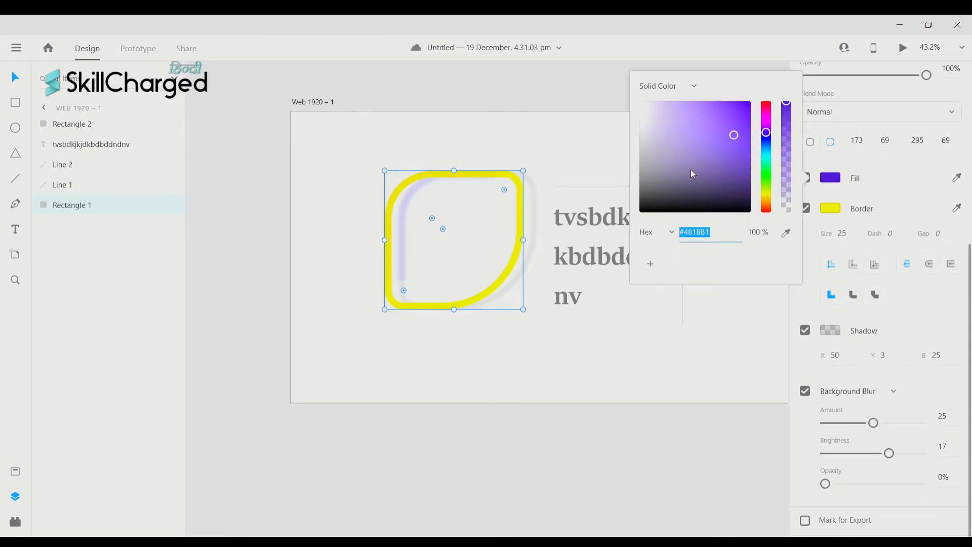
click(695, 87)
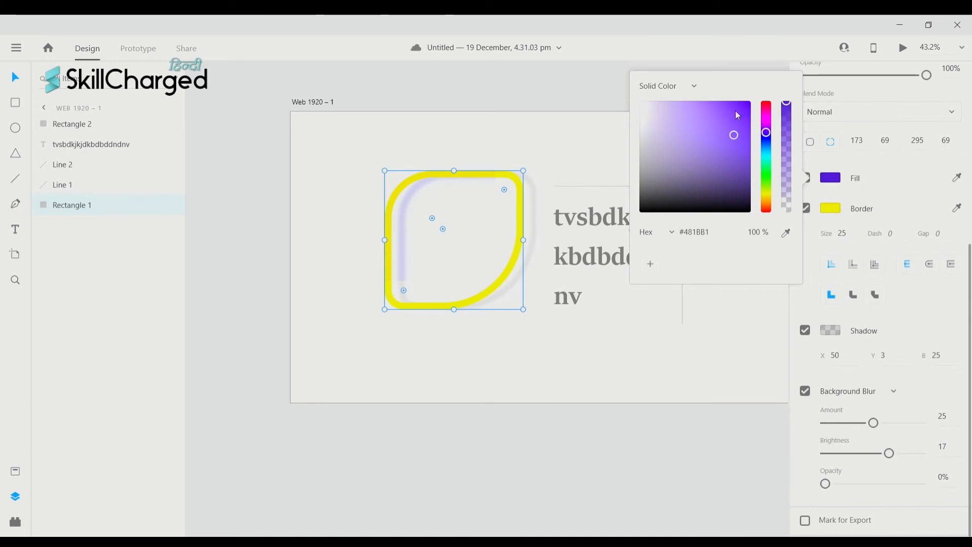
click(696, 87)
click(685, 111)
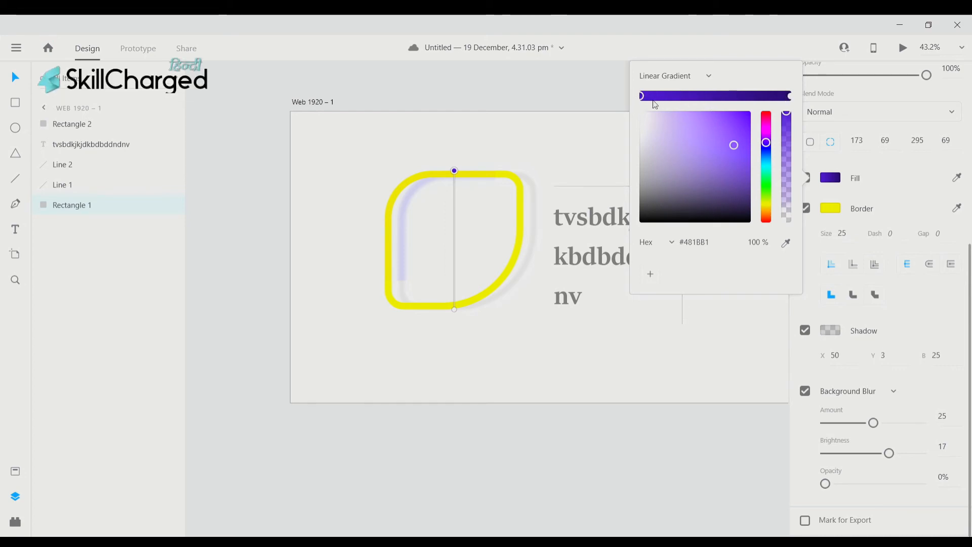
click(676, 75)
click(688, 105)
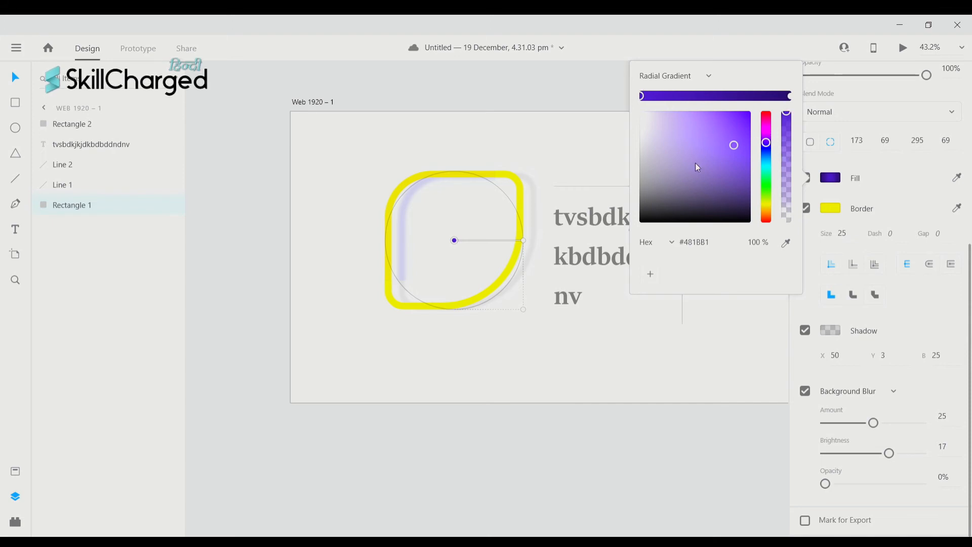
click(698, 76)
click(695, 58)
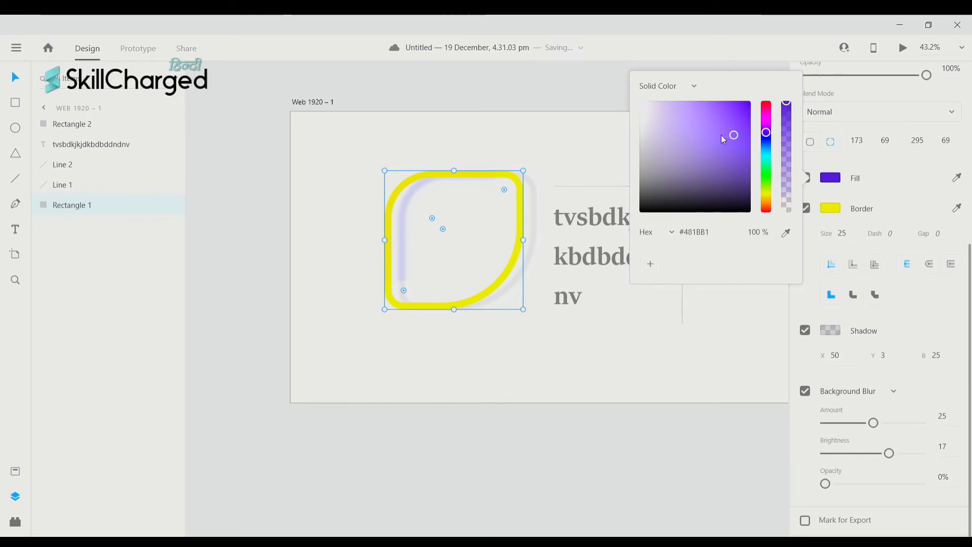
Change the shape's fill to green #35A619, trying opacities of 10% and 80% before restoring 100%
drag(769, 132, 766, 179)
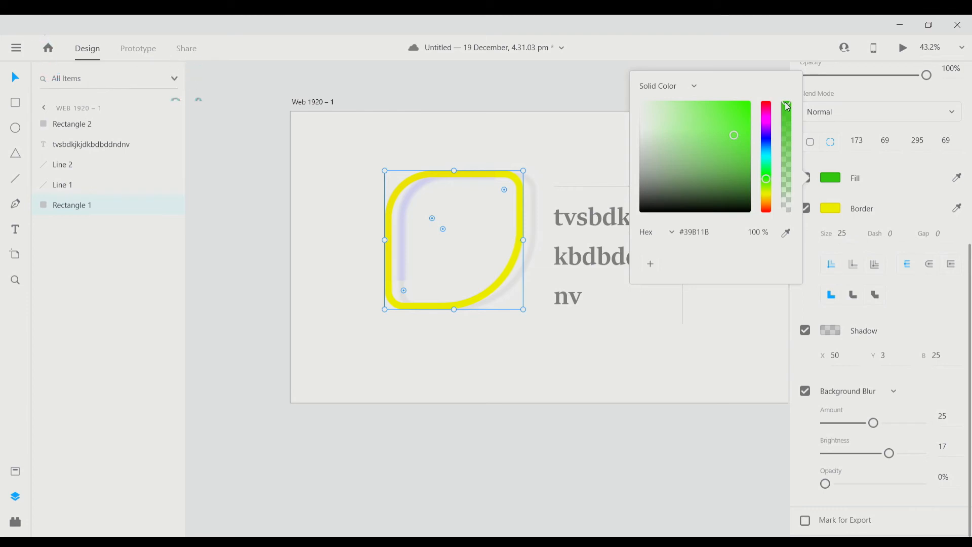
drag(787, 106, 782, 205)
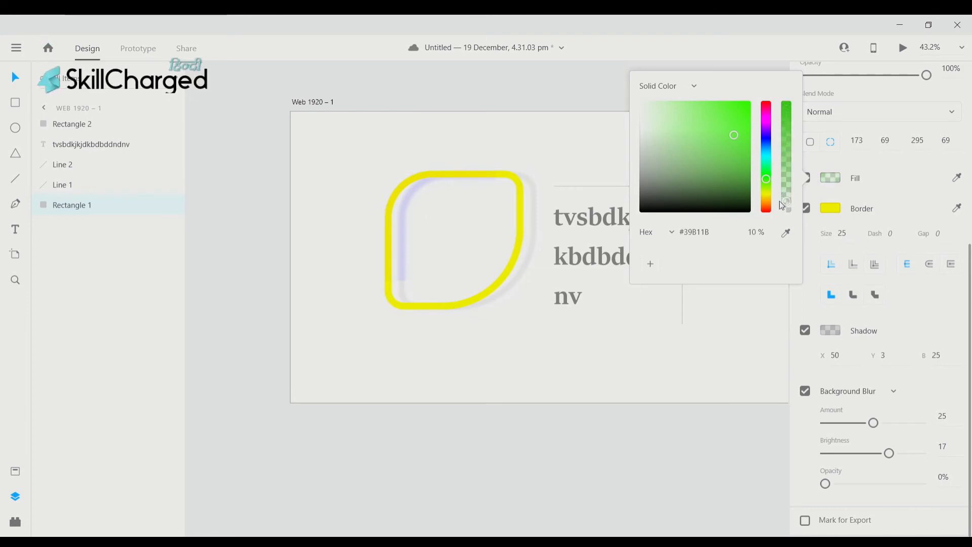
drag(715, 166, 734, 139)
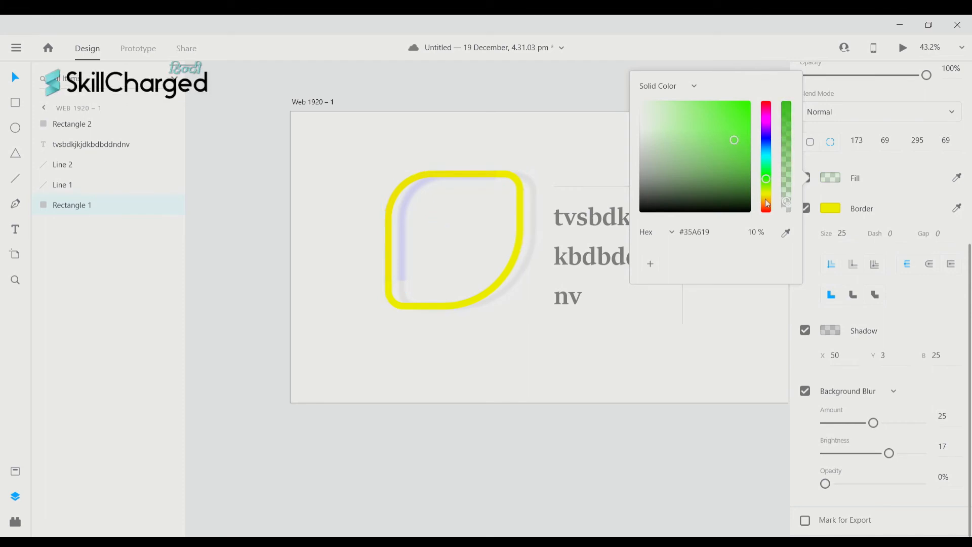
drag(786, 201, 788, 132)
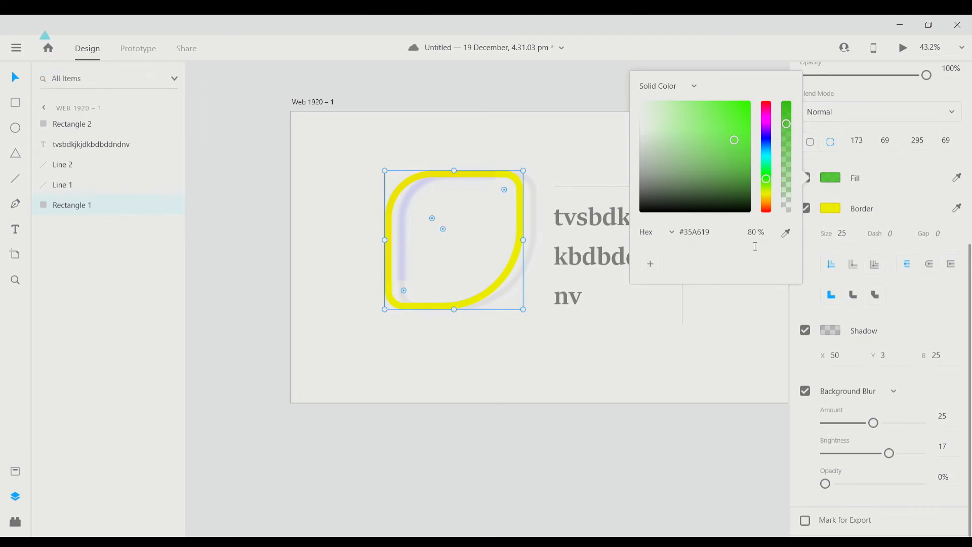
drag(793, 165, 785, 92)
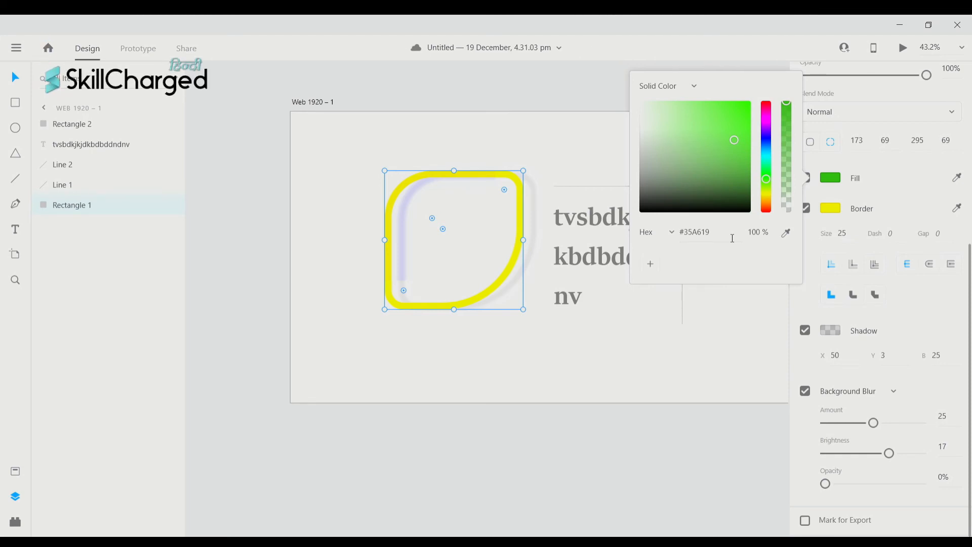
Try to enter the random text gdxhgchgcjh as the fill's hex code
text(gdxhgch)
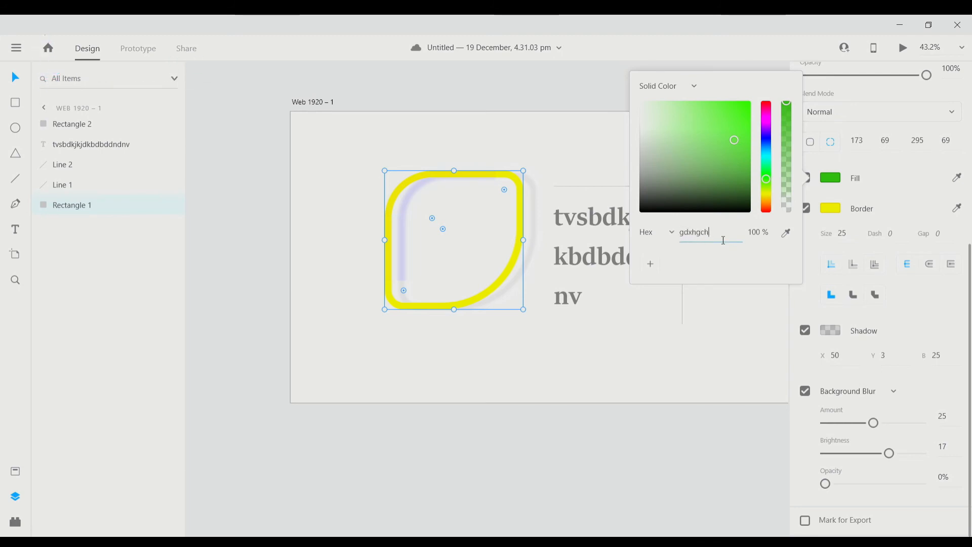
text(gcjh)
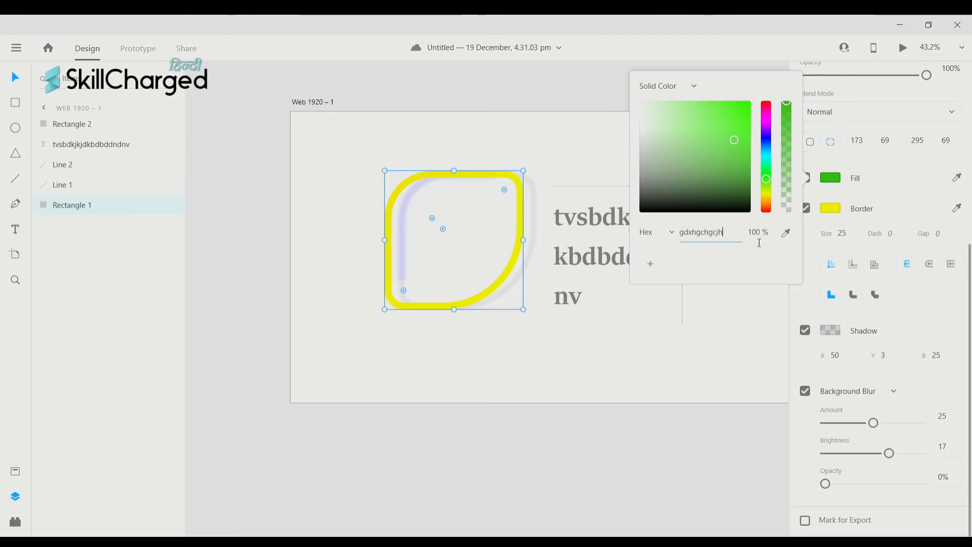
key(Tab)
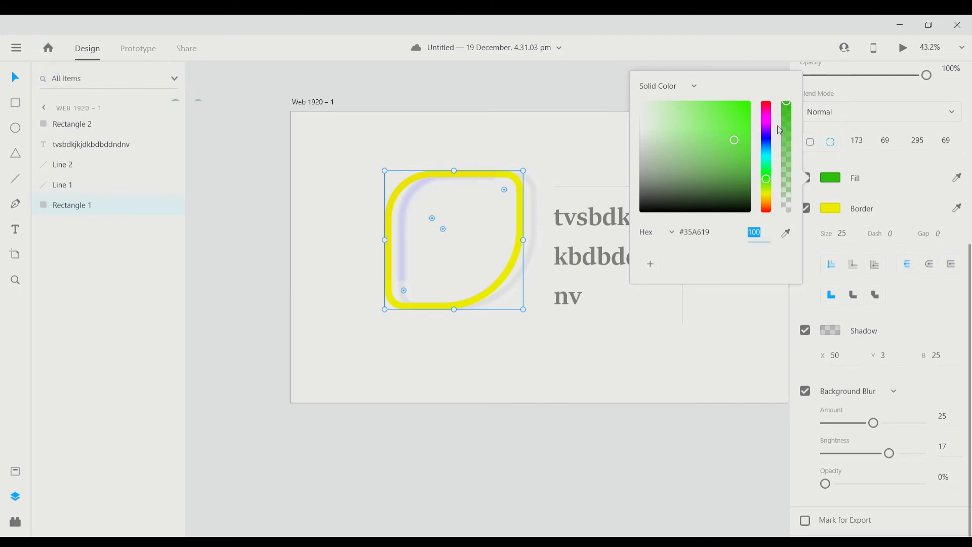
Set the opacity of the green fill color to 50%
mouse_move(788, 103)
mouse_down()
mouse_move(788, 171)
mouse_move(789, 98)
mouse_up()
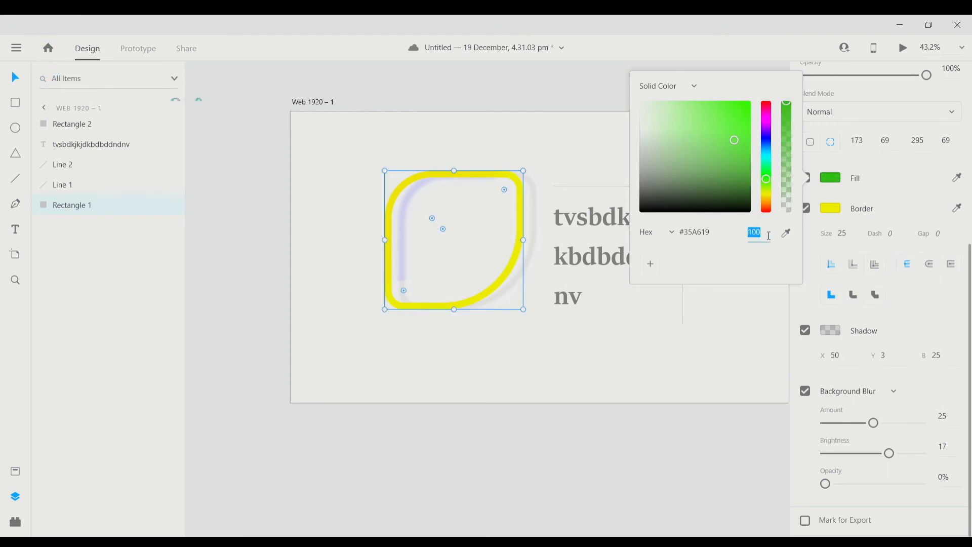
text(50)
key(Return)
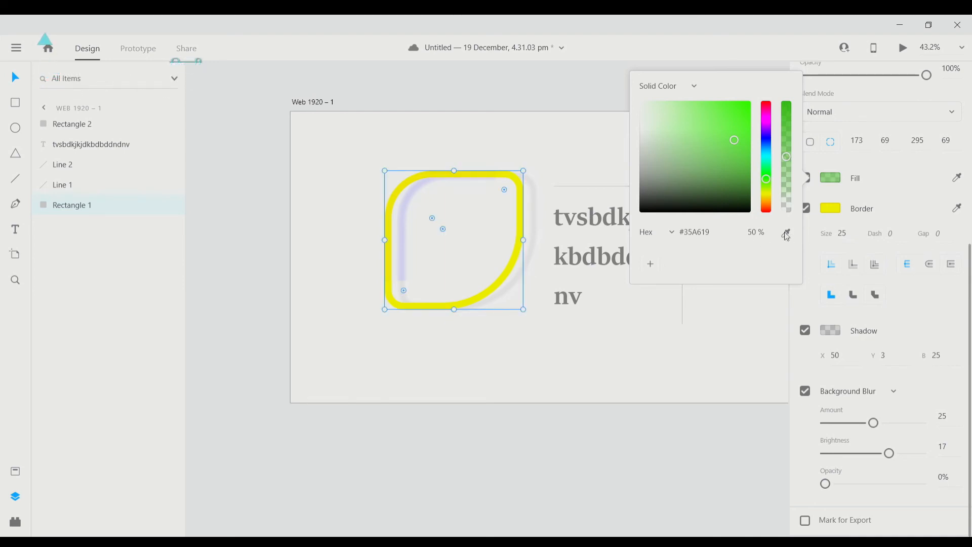
Sample the shape's fill color from the grey text, and sample it again from the shape's yellow border
click(786, 235)
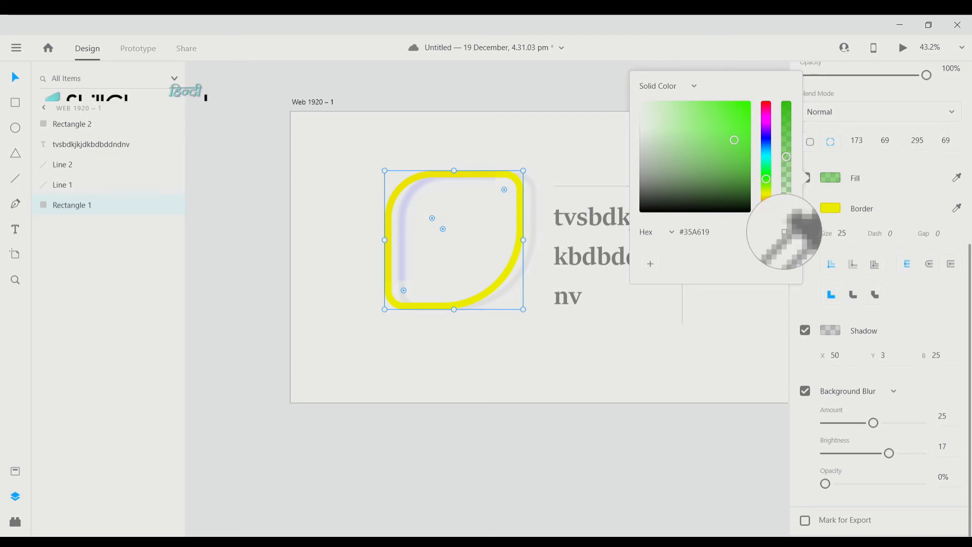
click(577, 215)
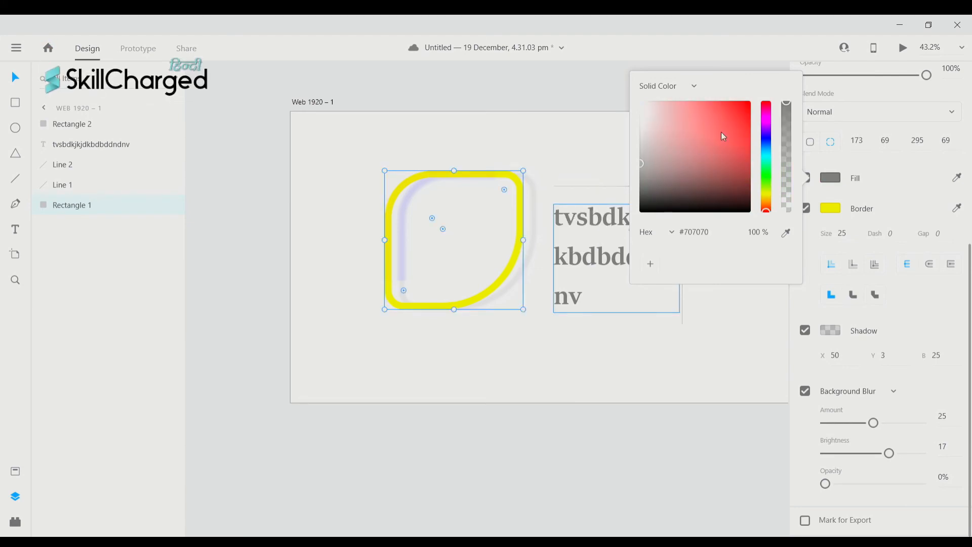
scroll(521, 191, right, 1)
scroll(520, 191, up, 2)
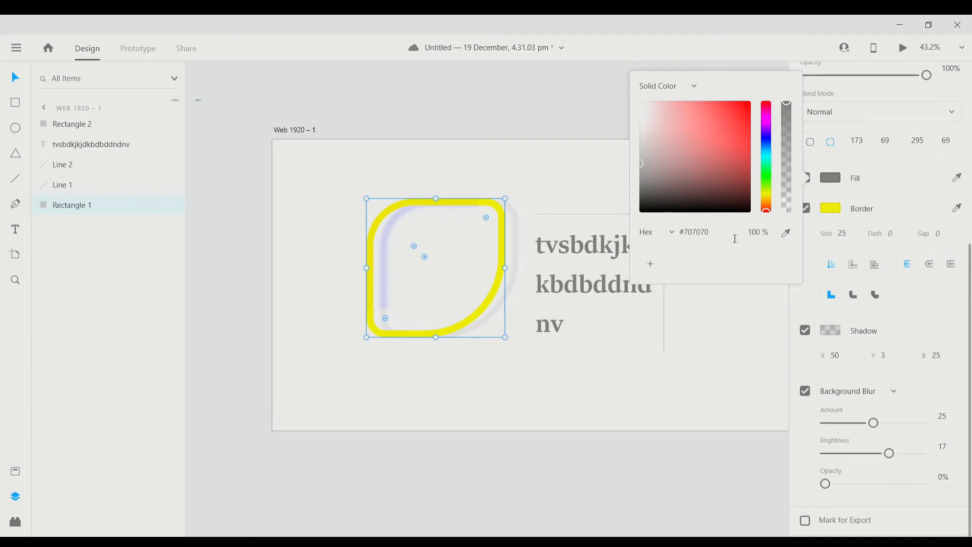
click(785, 233)
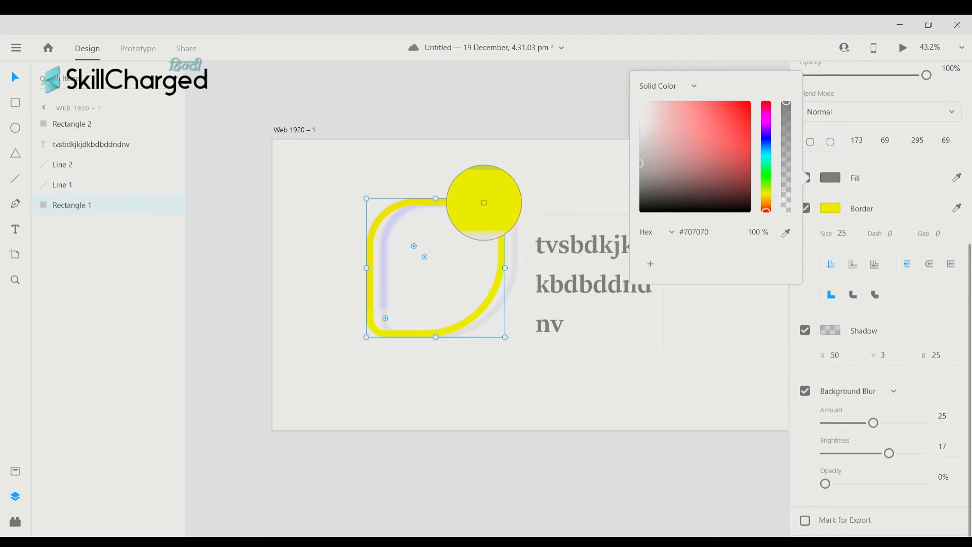
click(484, 202)
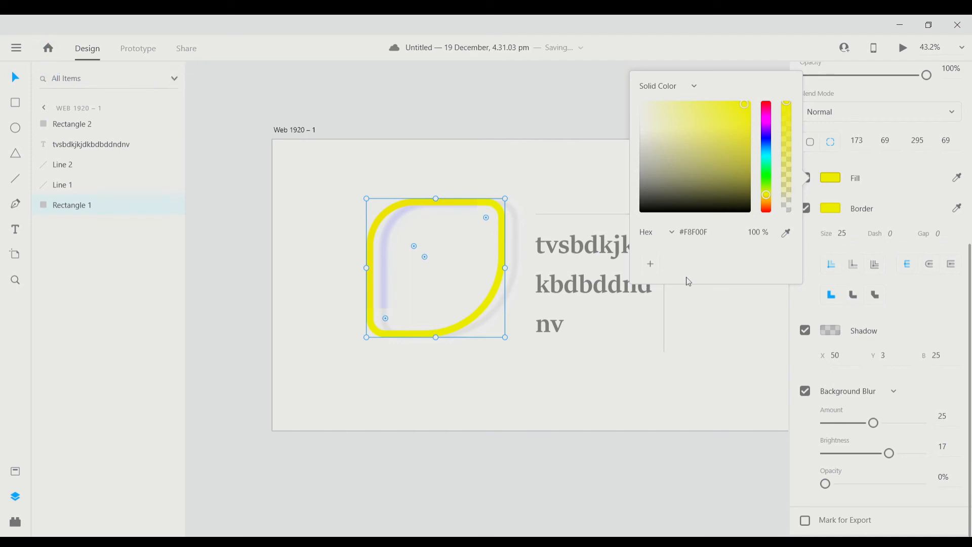
Shift the yellow fill to the duller shade #CEC92F
drag(724, 168, 728, 127)
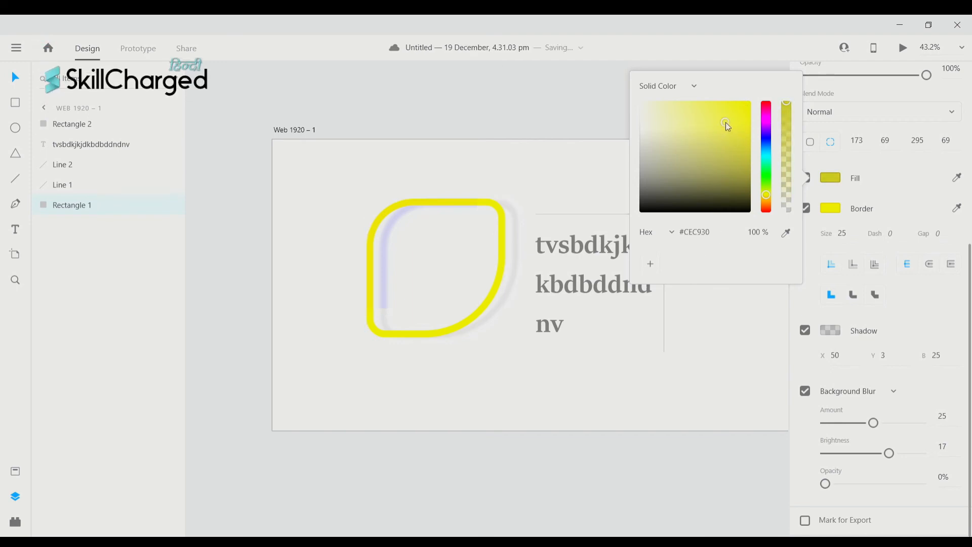
click(713, 240)
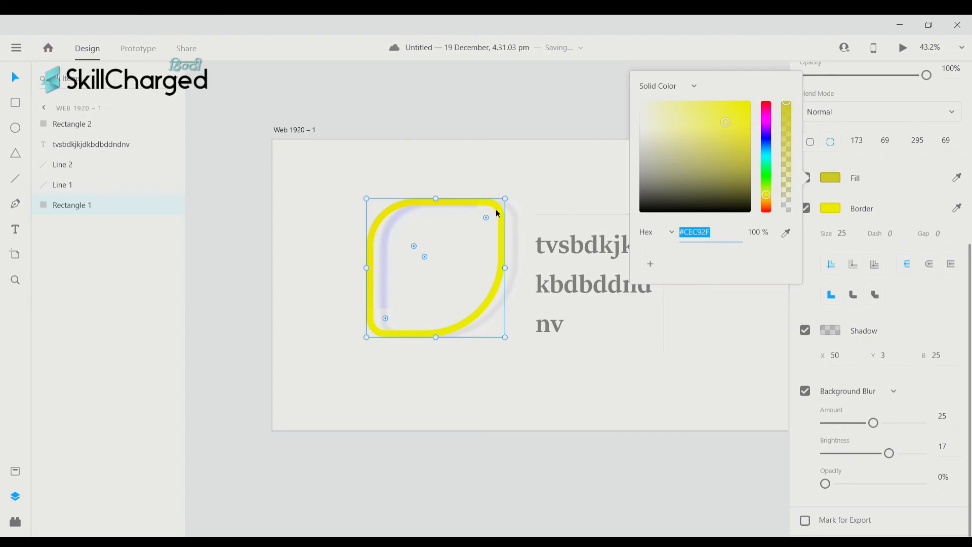
Sample the fill color from the shape's yellow border again and save it as a swatch
click(785, 232)
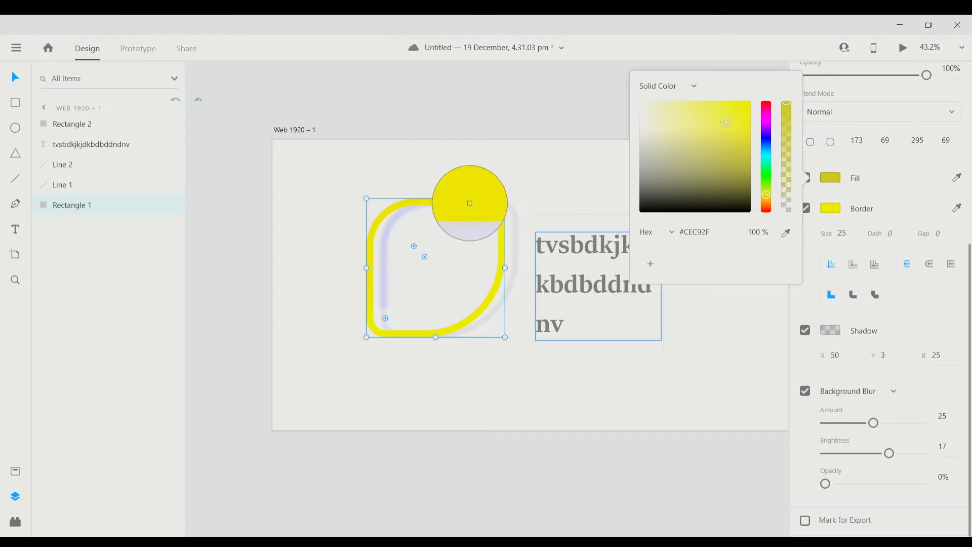
click(470, 203)
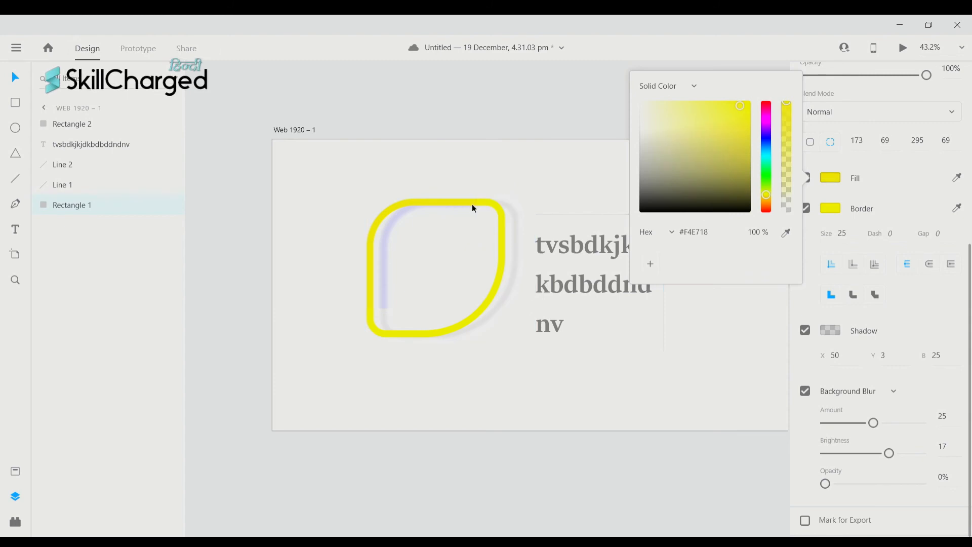
click(652, 267)
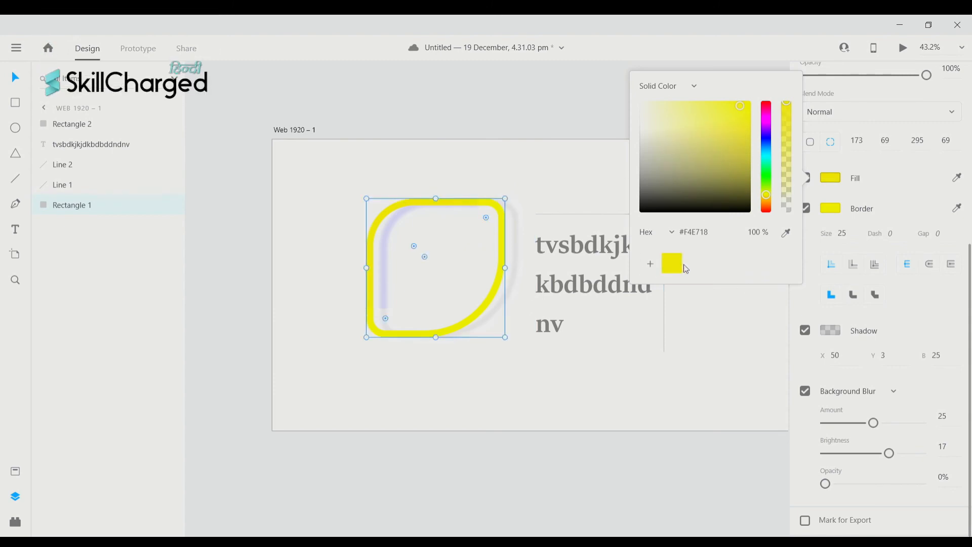
Draw a new artboard about 1028 × 375 below the Web 1920 artboard
click(609, 102)
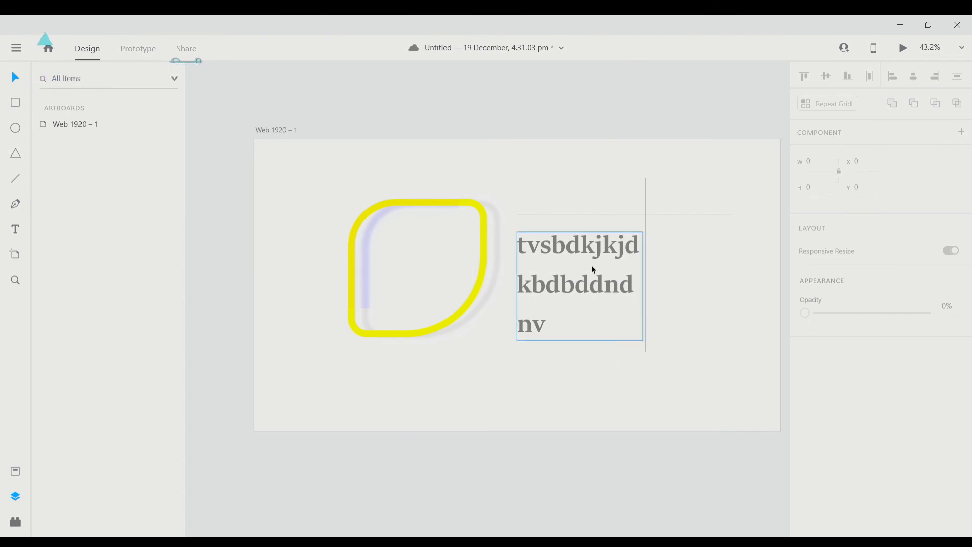
scroll(529, 415, down, 5)
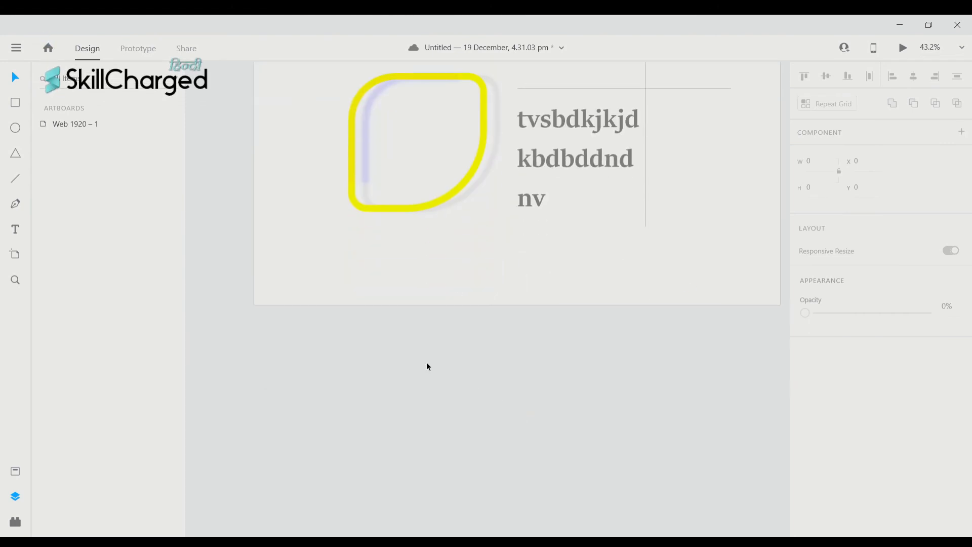
click(15, 254)
drag(269, 329, 551, 434)
Fill the new artboard with the saved yellow swatch
scroll(879, 415, down, 5)
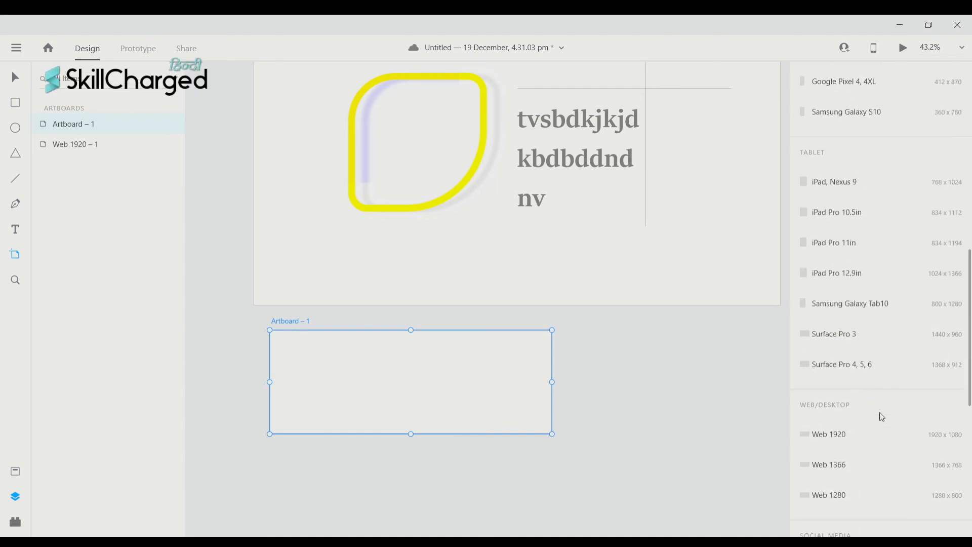
scroll(879, 415, up, 5)
click(830, 357)
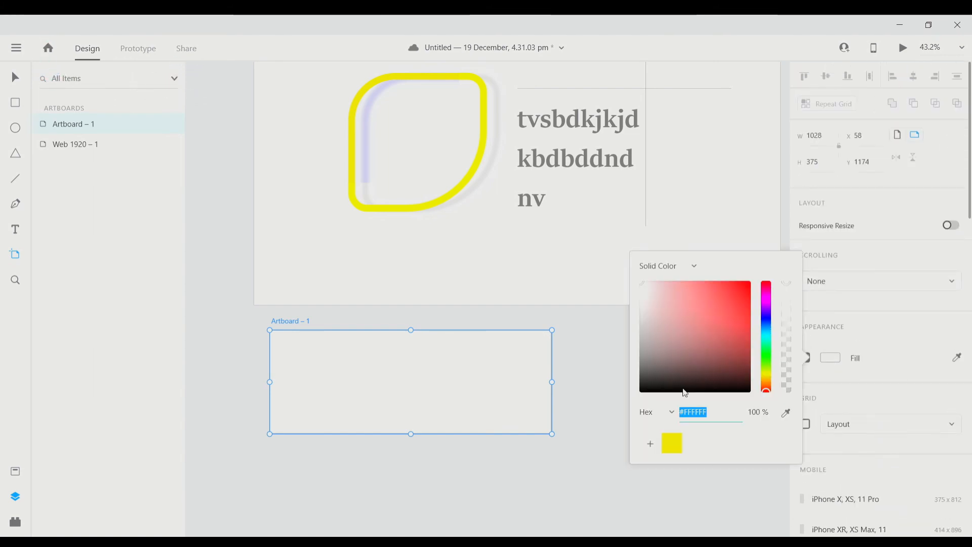
click(672, 444)
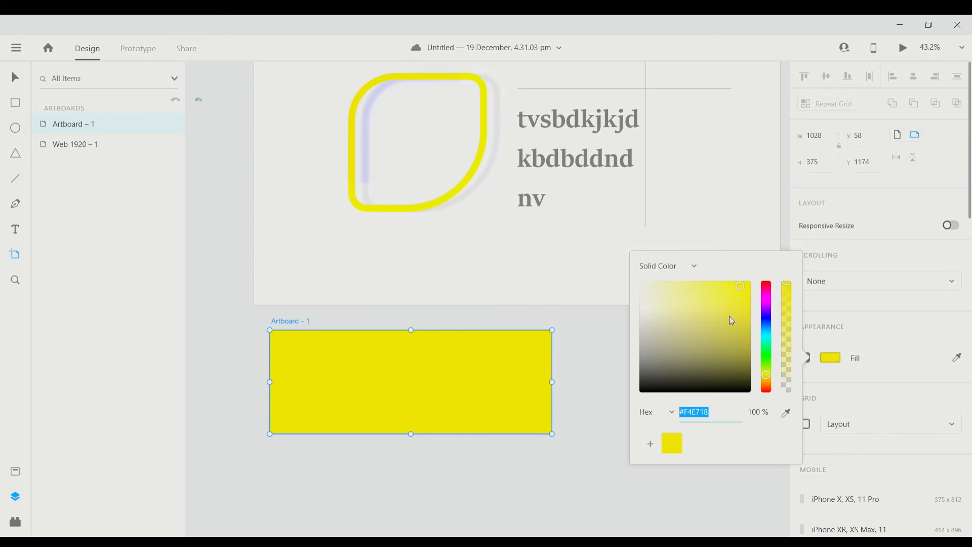
Change the new artboard's fill to a linear gradient and angle it diagonally by moving its end point up and to the right
click(692, 268)
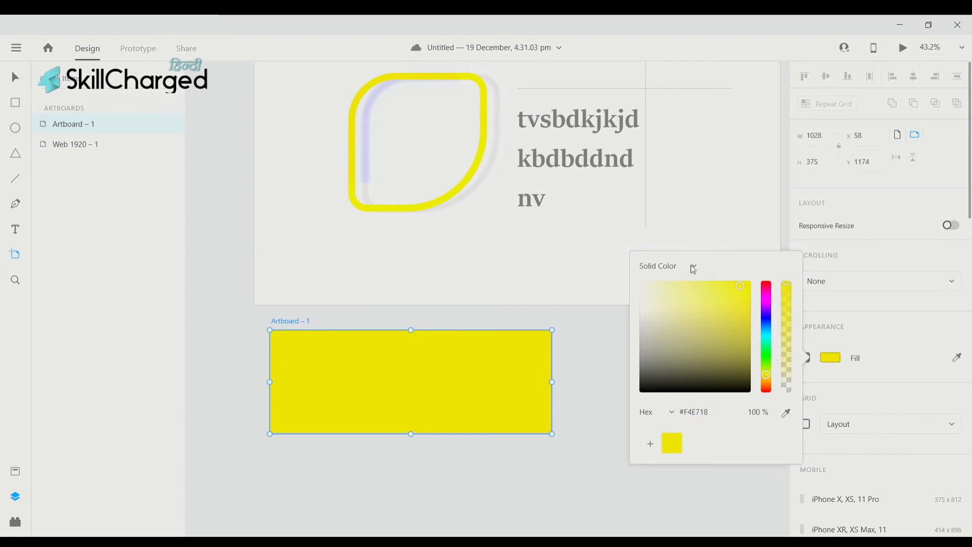
click(685, 294)
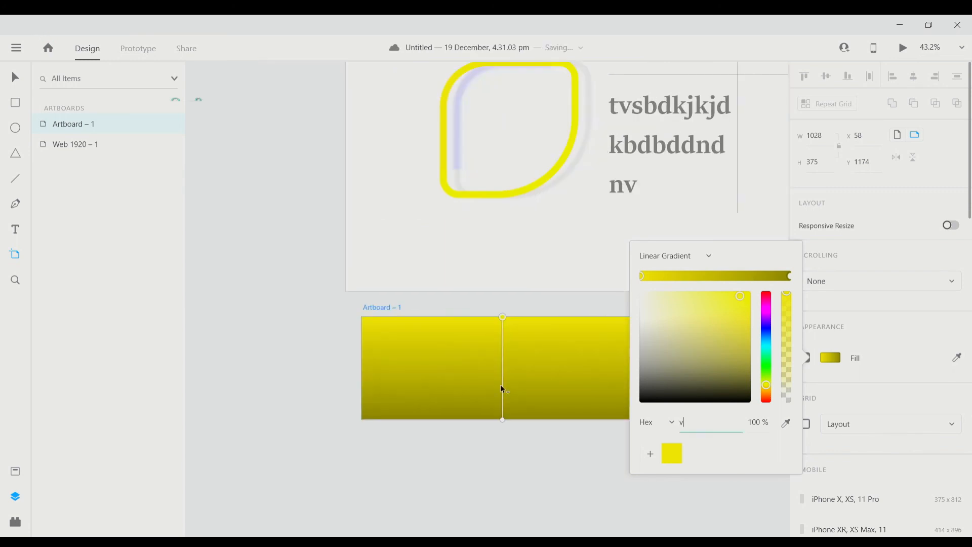
scroll(501, 400, up, 1)
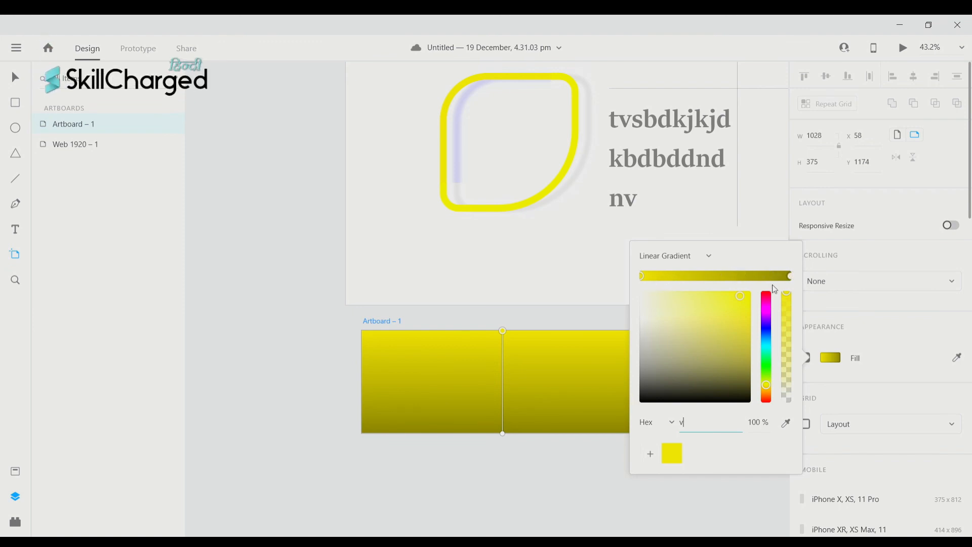
drag(502, 433, 543, 393)
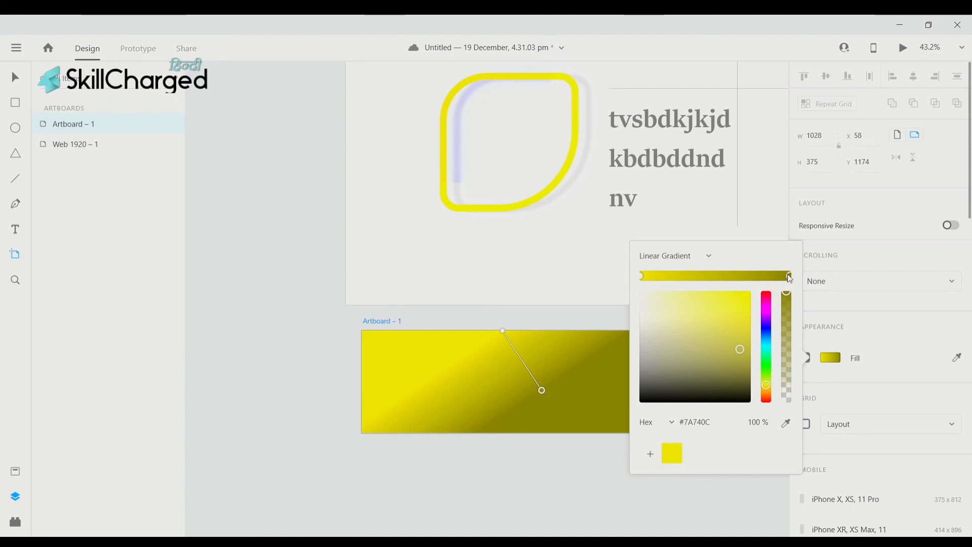
Recolor the gradient's end stop to green #4BE98F and add a pink #E843B6 stop between the yellow and green
drag(740, 349, 714, 301)
click(766, 357)
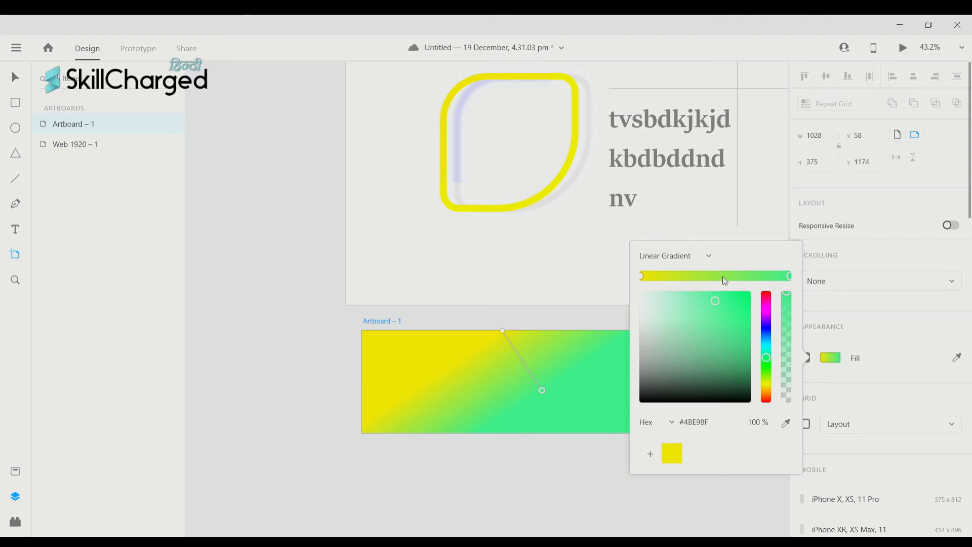
click(695, 275)
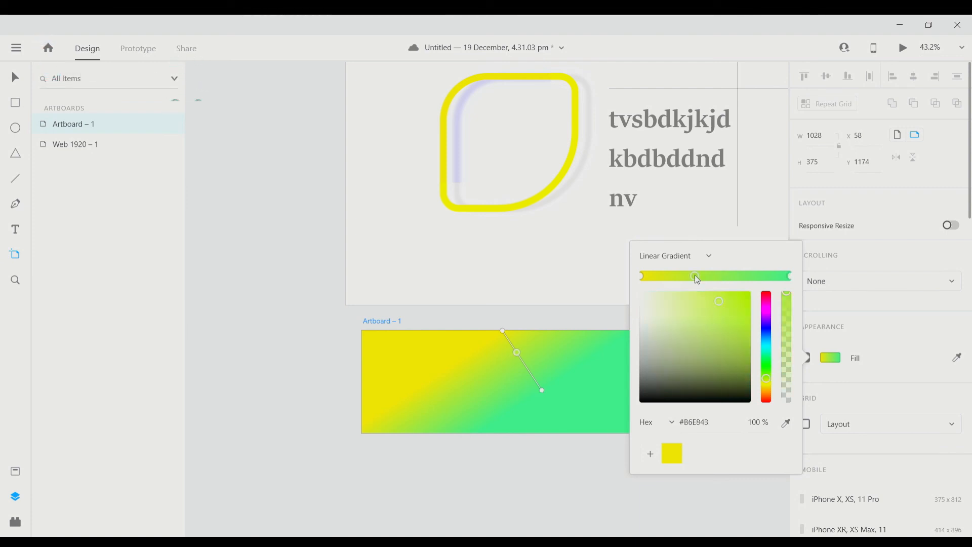
click(767, 304)
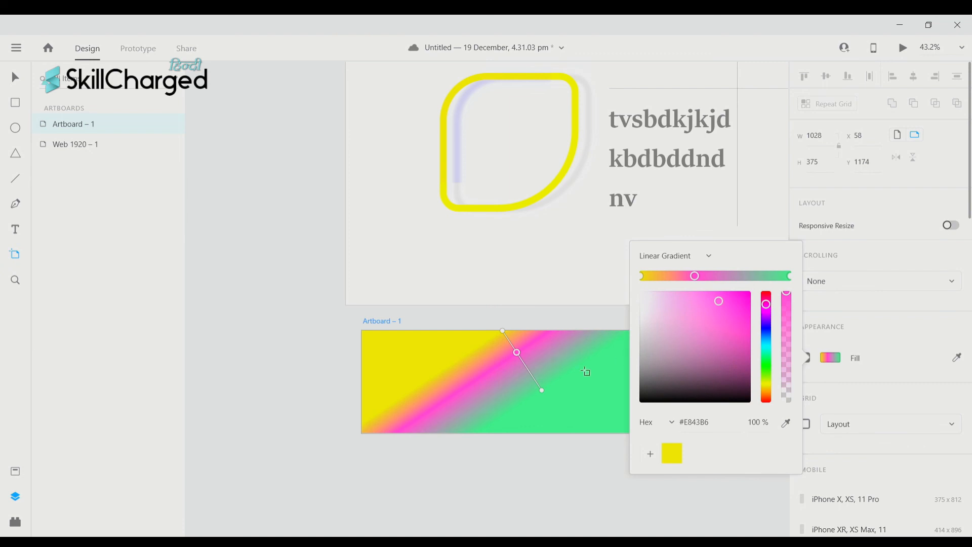
Adjust the pink stop's position along the gradient and extend the green end point toward the artboard's lower-right corner
scroll(585, 372, up, 1)
mouse_move(520, 370)
mouse_down()
mouse_move(540, 390)
mouse_move(510, 358)
mouse_move(520, 371)
mouse_up()
click(541, 405)
drag(541, 405, 607, 440)
scroll(608, 440, left, 3)
scroll(607, 439, up, 1)
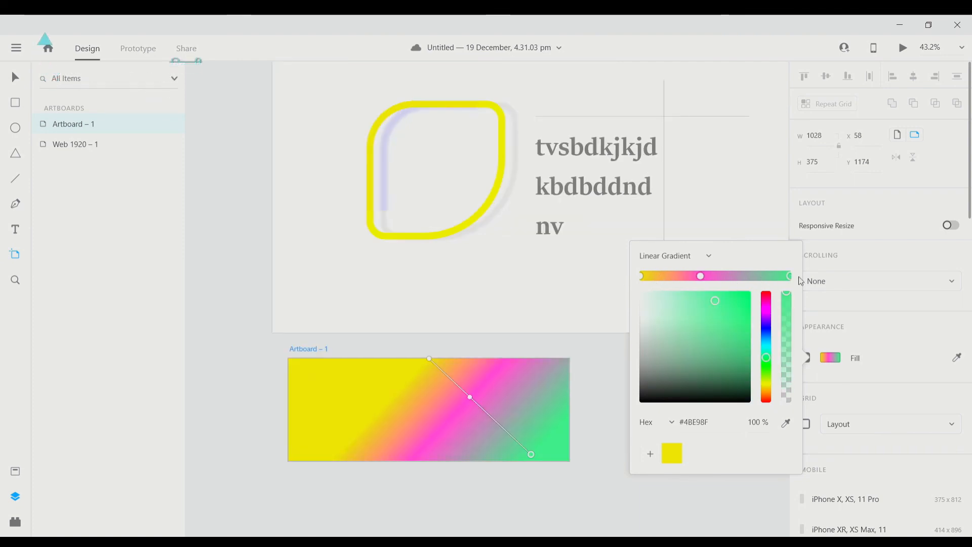
Add a #A19593 stop between the pink and green stops, and swing the gradient's end point to just below the artboard's bottom edge
click(750, 276)
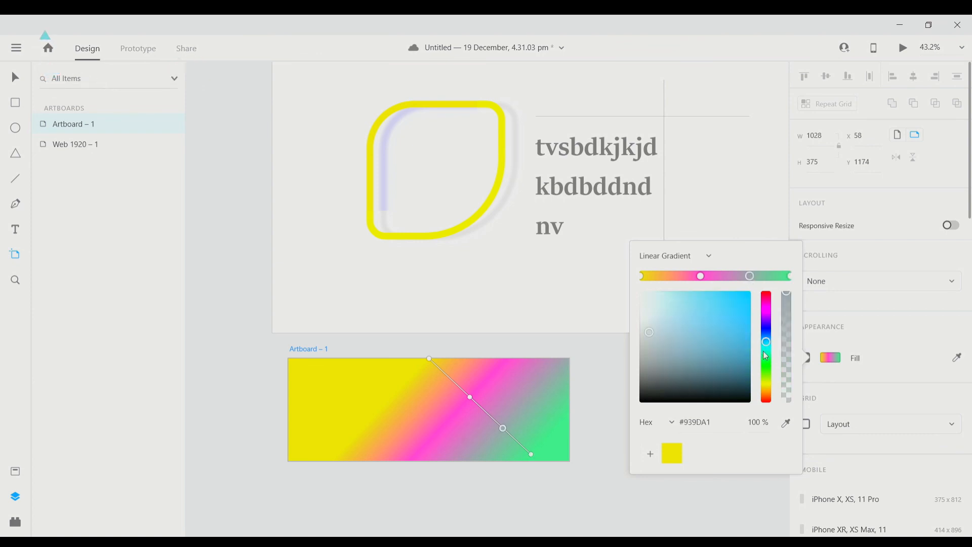
click(766, 401)
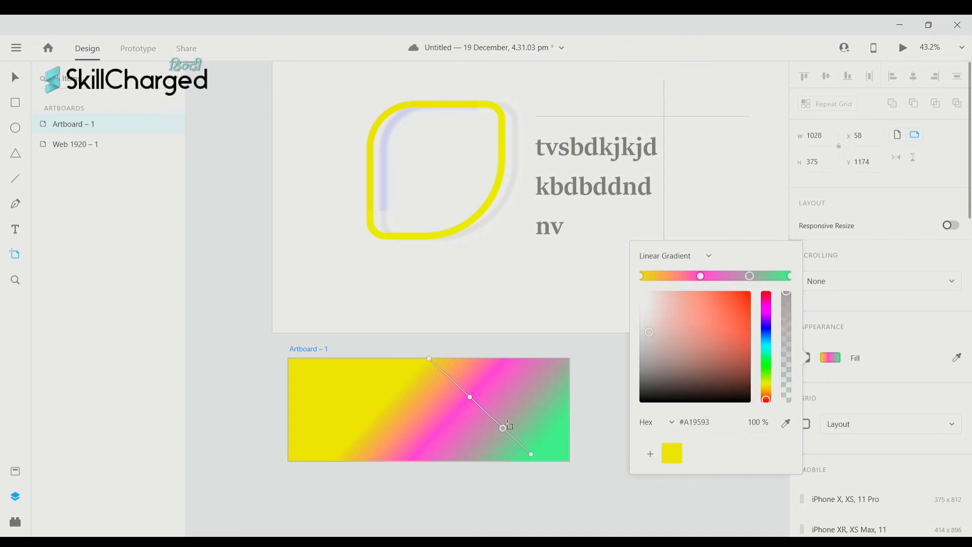
scroll(577, 356, left, 1)
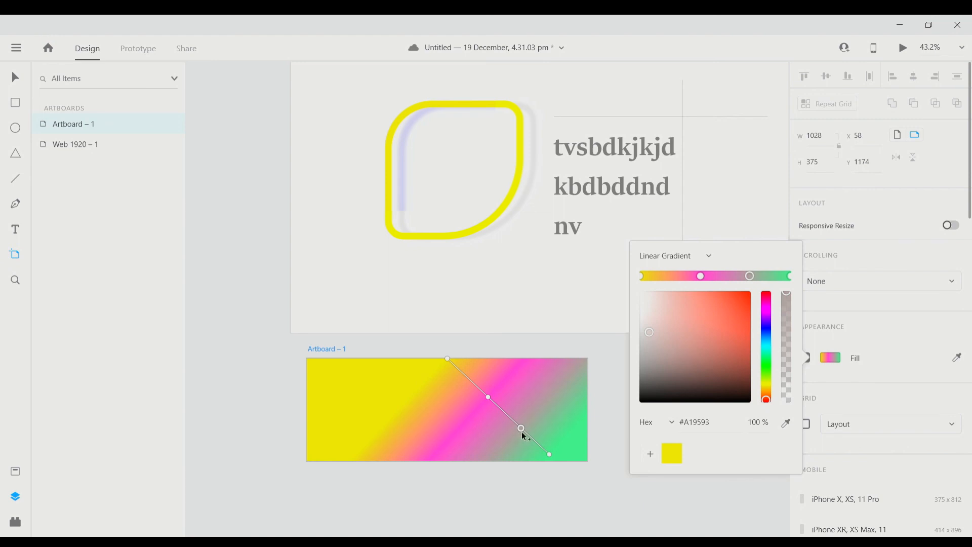
mouse_move(507, 426)
mouse_down()
mouse_move(495, 412)
mouse_move(511, 433)
mouse_move(499, 419)
mouse_move(504, 430)
mouse_up()
drag(549, 454, 454, 480)
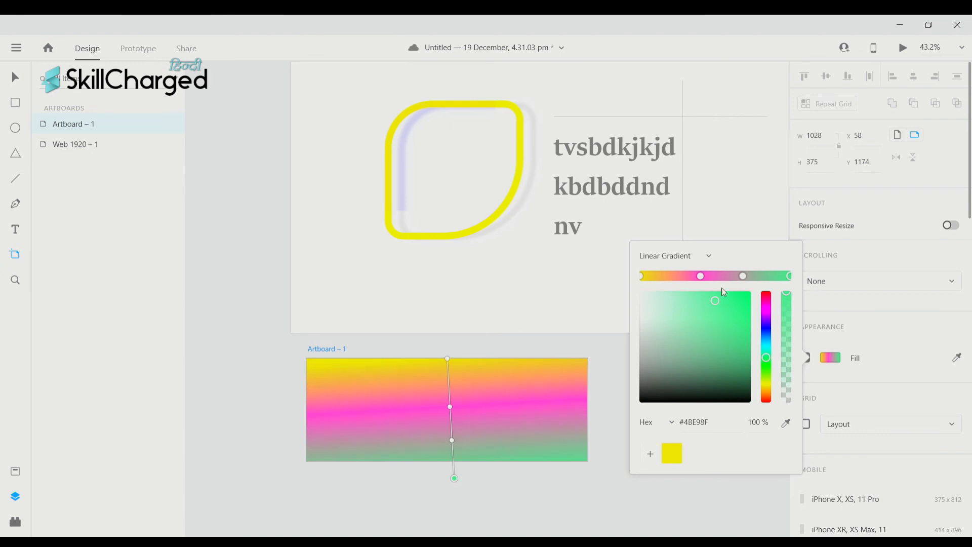
Delete the pink gradient stop and move the #A19593 stop closer to the yellow start
click(701, 277)
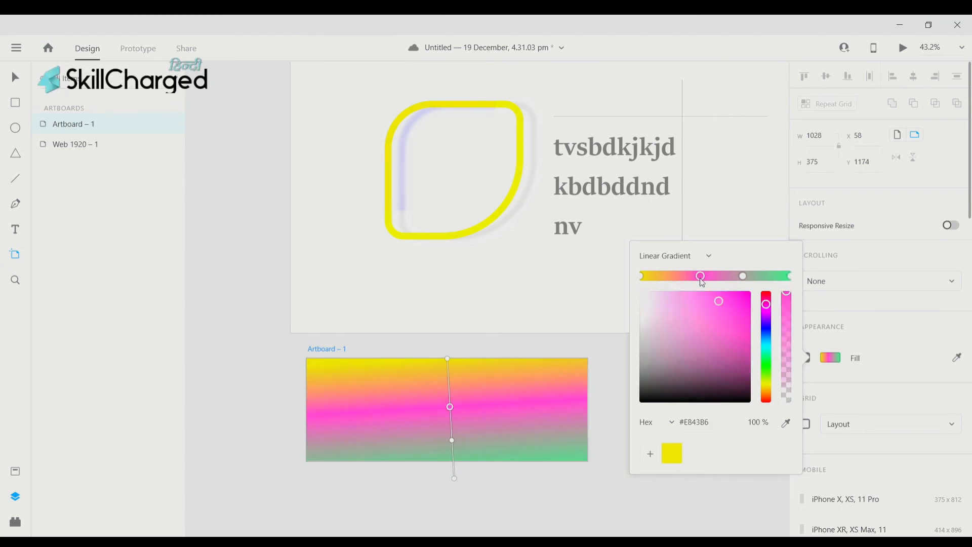
key(Delete)
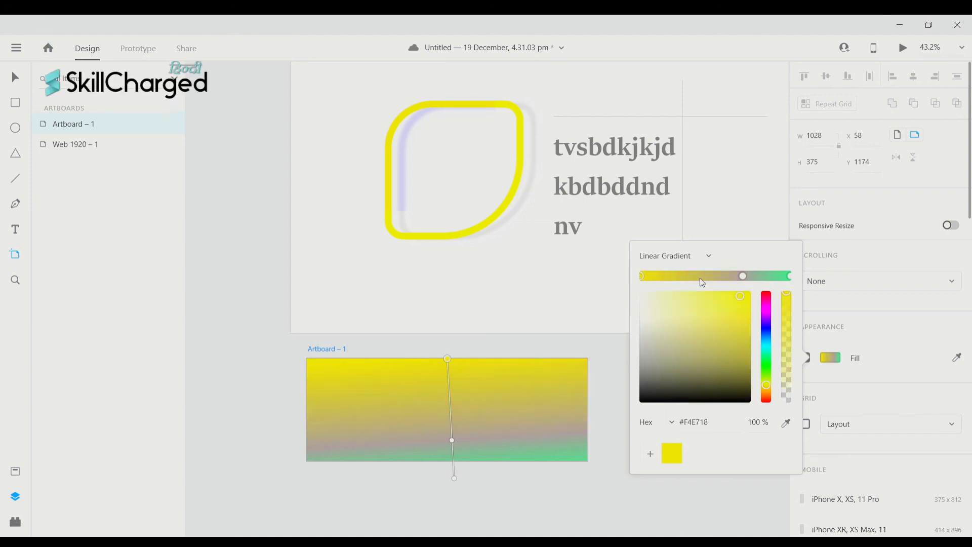
drag(603, 405, 503, 382)
scroll(428, 407, left, 4)
scroll(429, 407, down, 1)
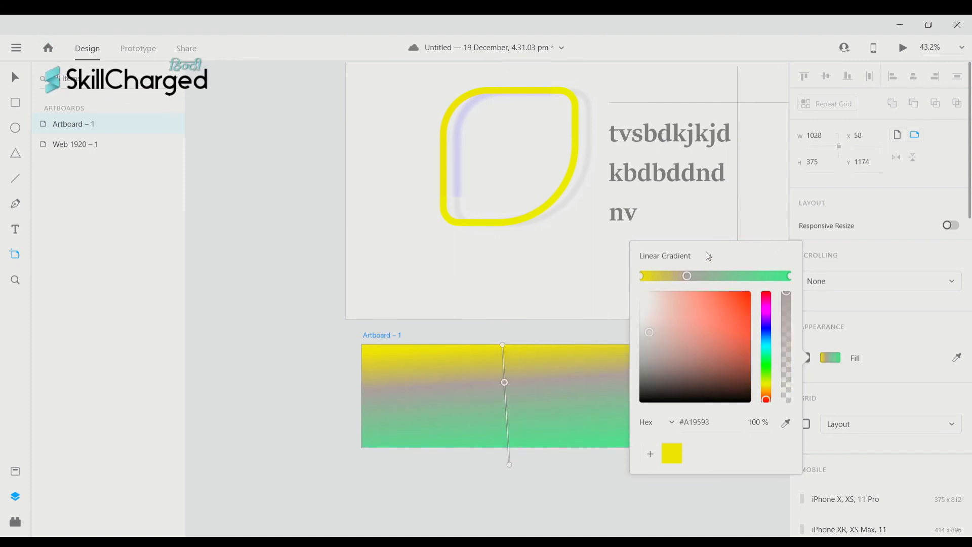
Change the artboard's fill to a radial gradient, shift its center to the left, and enlarge its ellipse beyond the artboard's edges
click(691, 280)
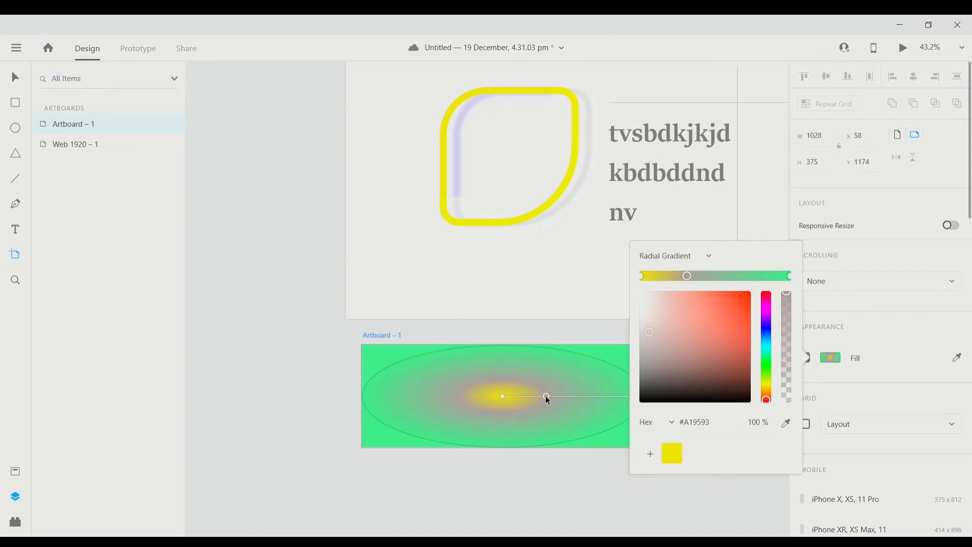
scroll(547, 398, right, 1)
scroll(549, 398, left, 2)
scroll(559, 399, left, 5)
scroll(564, 397, right, 8)
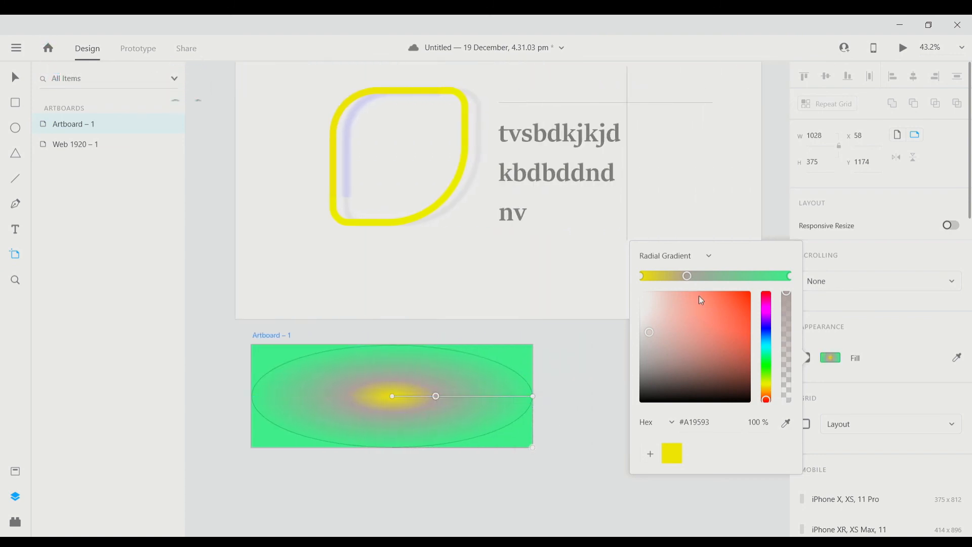
scroll(431, 400, left, 2)
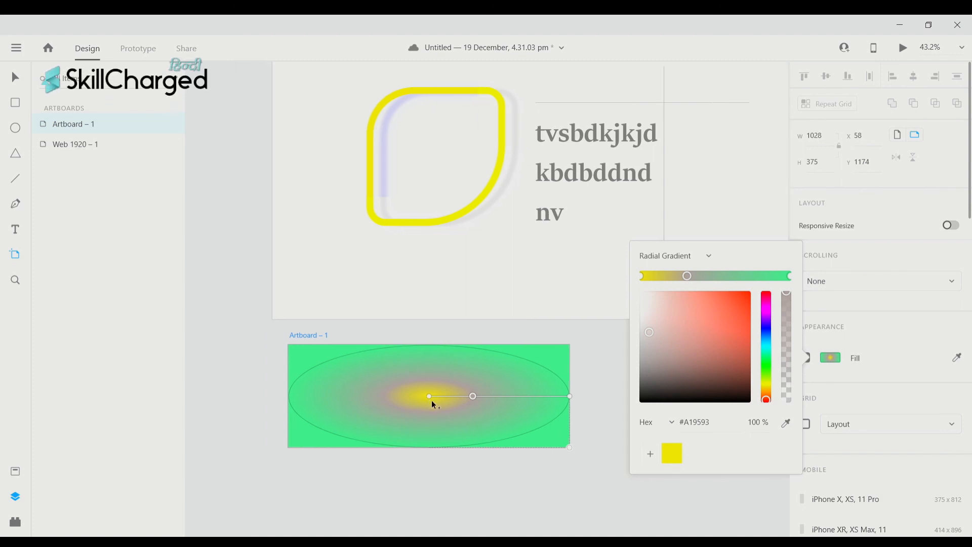
drag(432, 401, 392, 405)
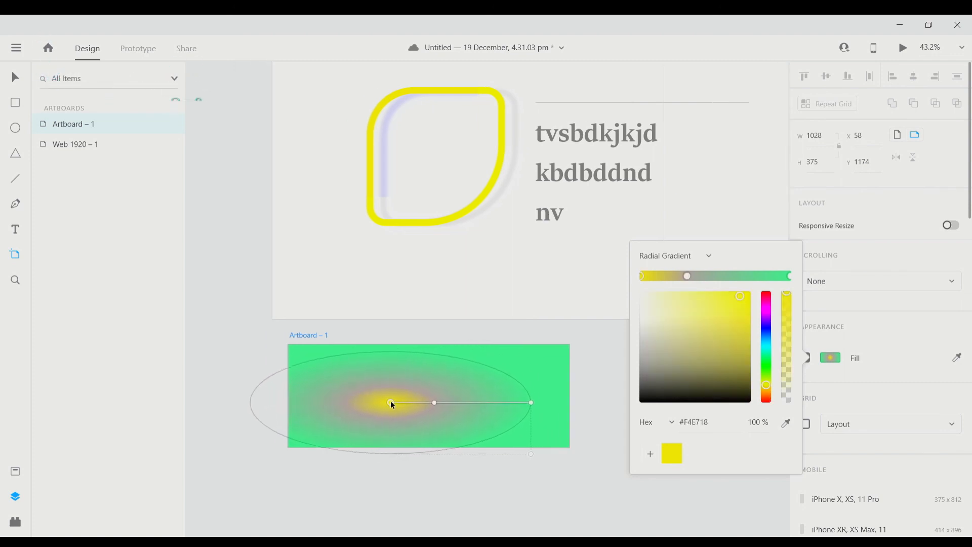
drag(530, 402, 567, 488)
Recolor the radial gradient's yellow center stop to blue-violet #5318F4
click(643, 276)
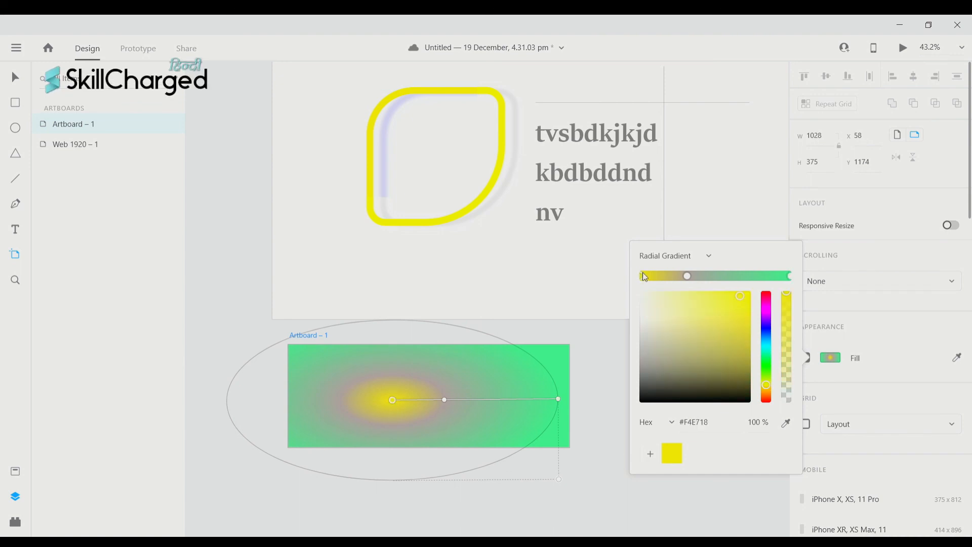
click(766, 324)
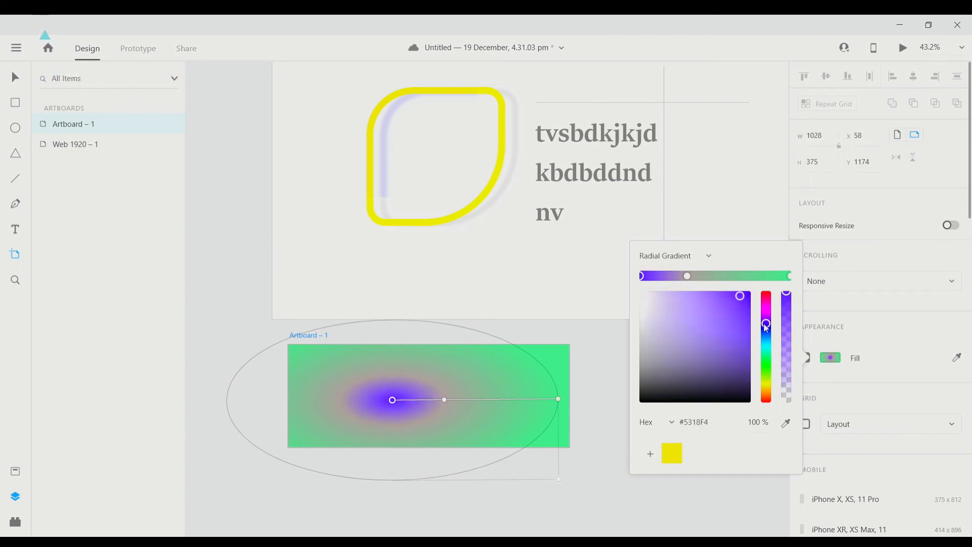
scroll(416, 408, left, 8)
scroll(416, 408, down, 2)
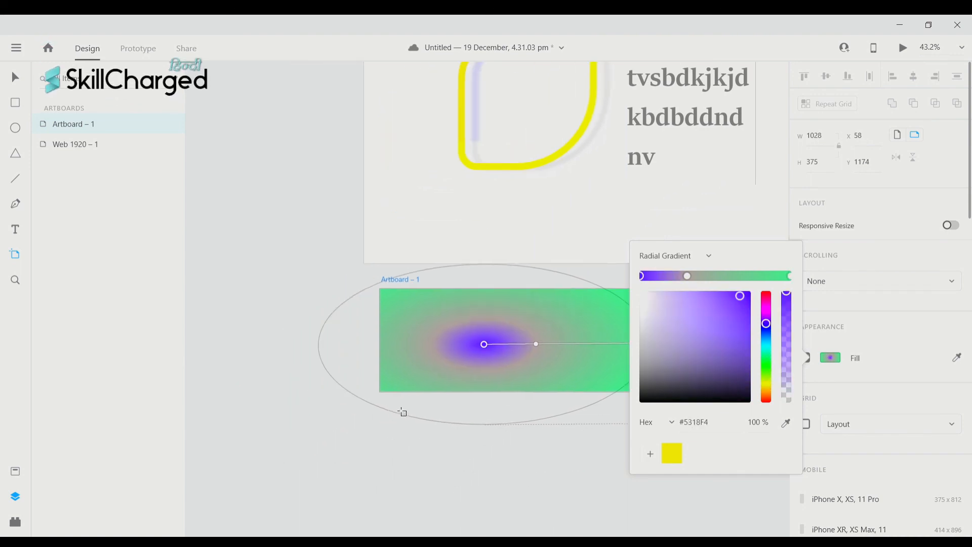
scroll(490, 429, right, 6)
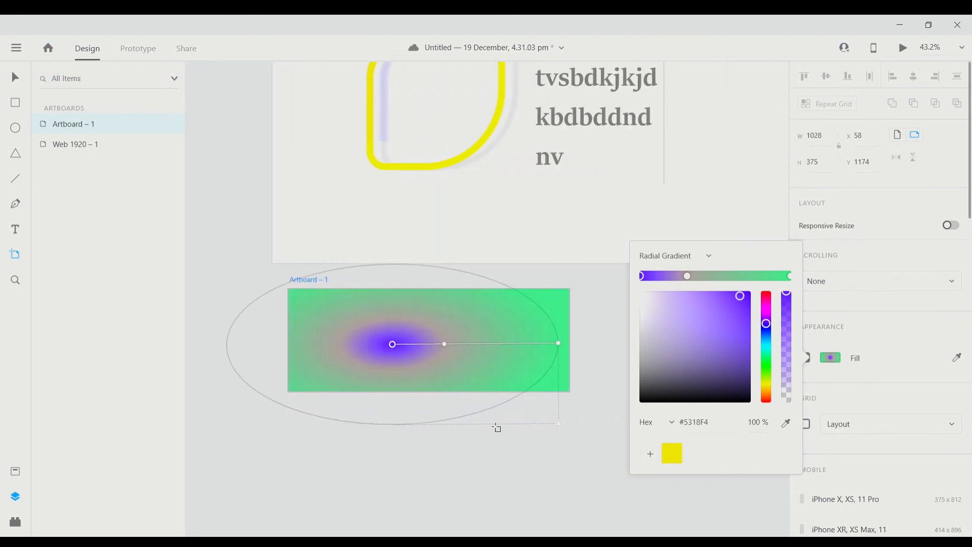
scroll(513, 403, down, 2)
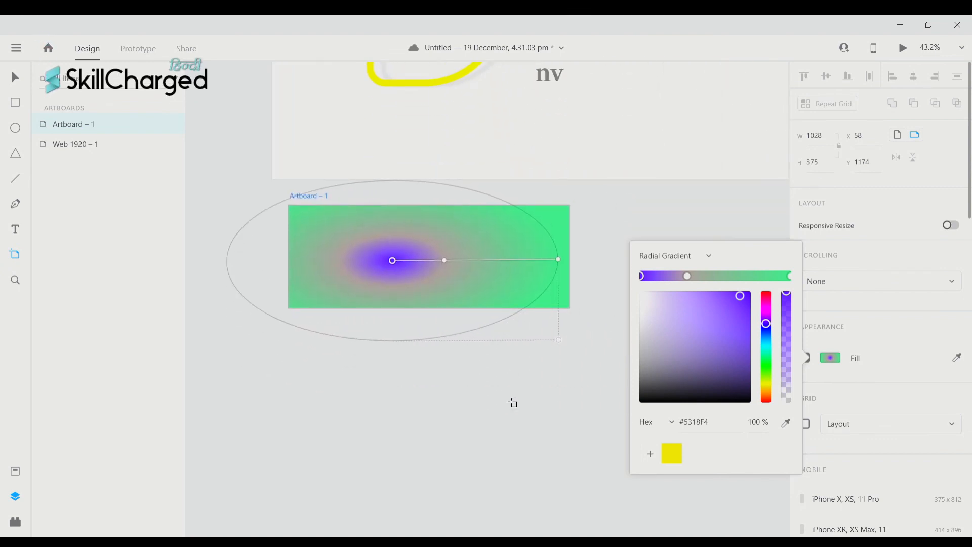
scroll(512, 404, up, 4)
scroll(555, 364, right, 2)
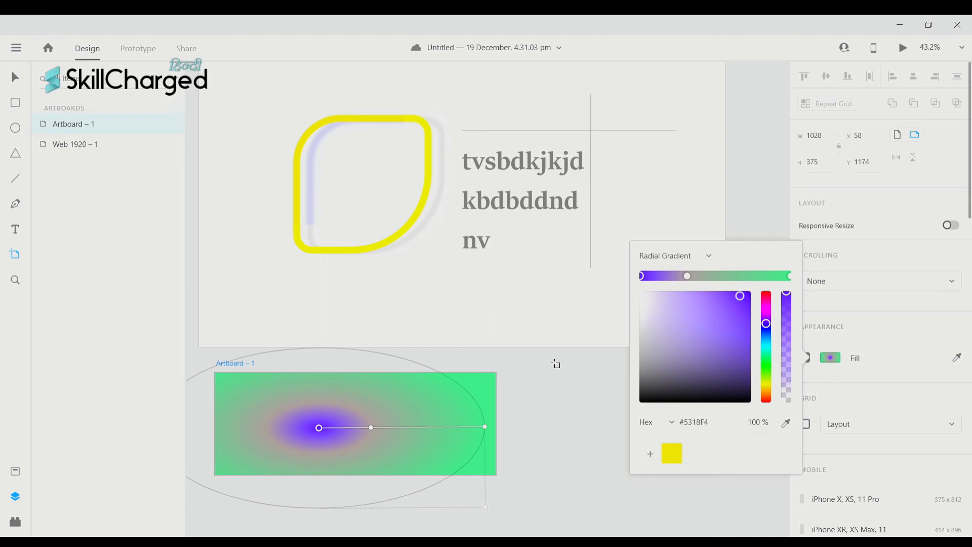
scroll(552, 308, left, 2)
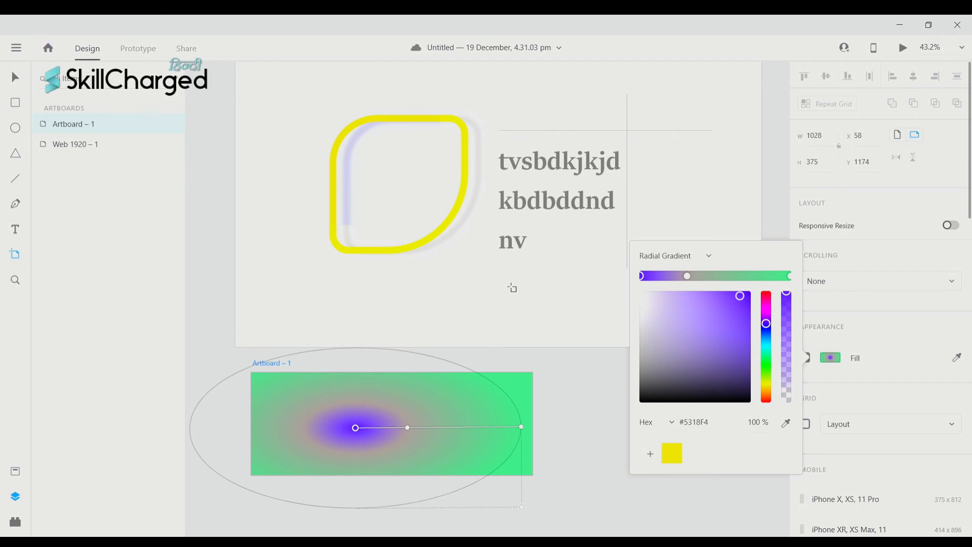
scroll(389, 301, up, 1)
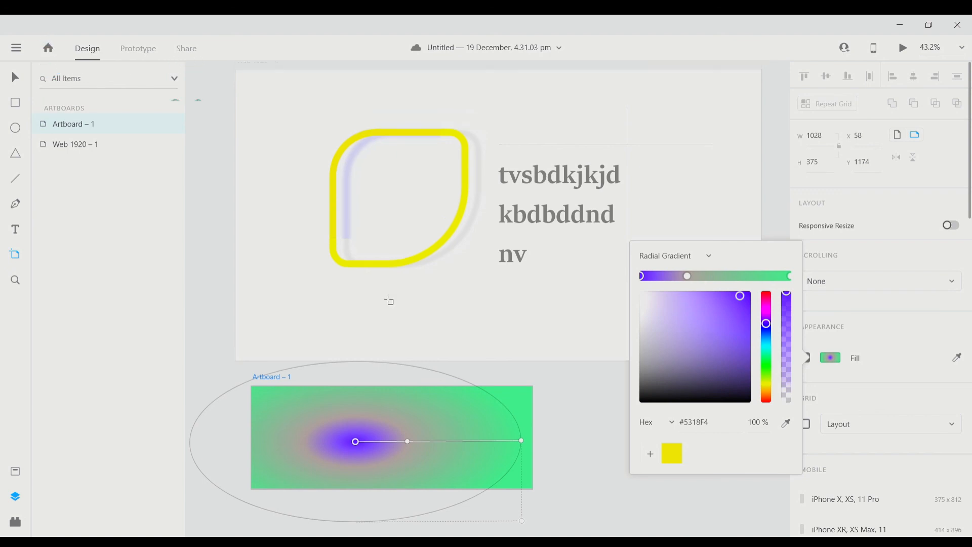